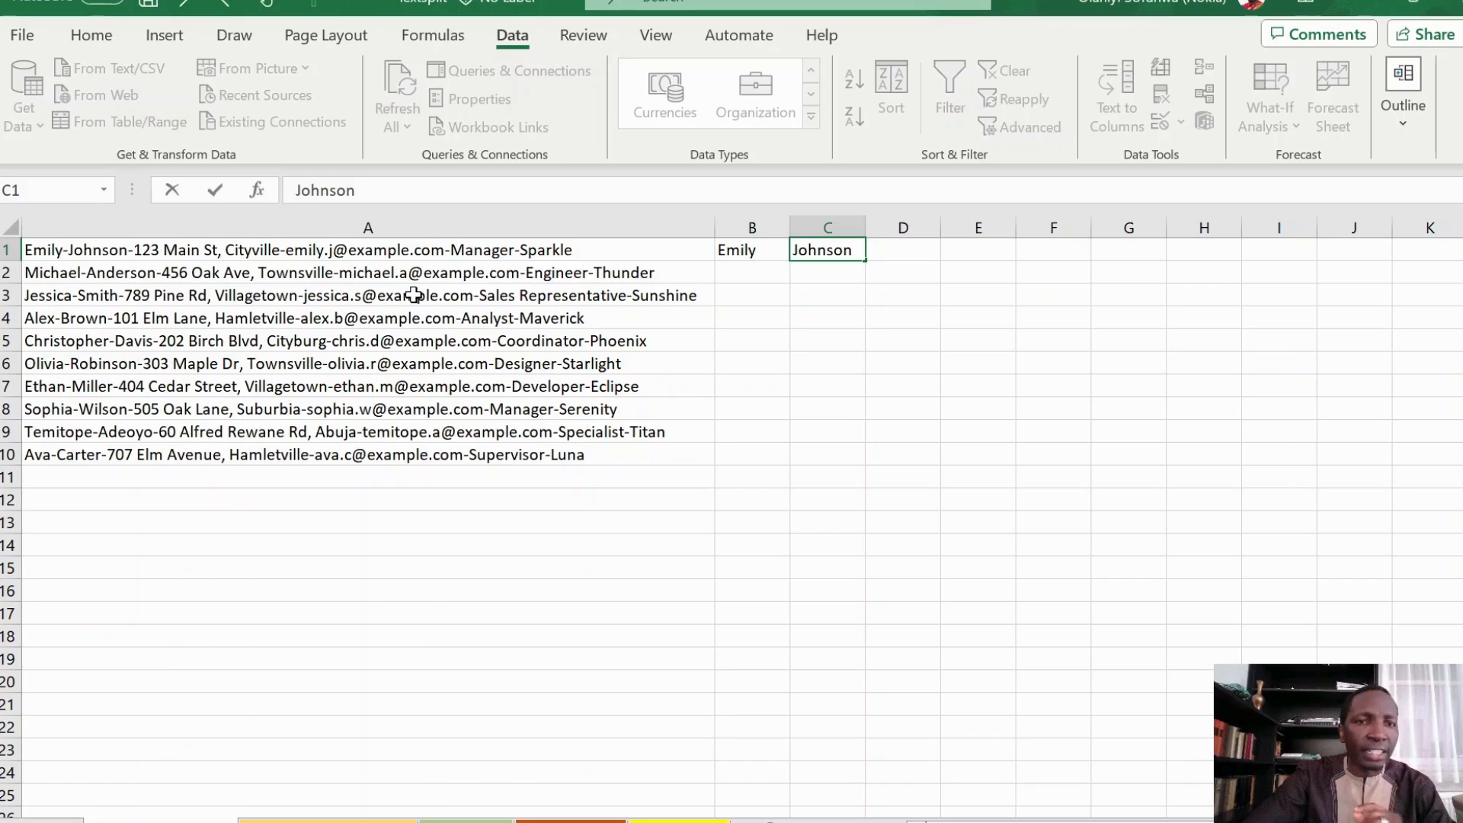
Clear the manually entered first and last name from cells B1 and C1
drag(751, 249, 788, 257)
key(Delete)
Split column A with Text to Columns as delimited data, using a hyphen as the custom delimiter, General format and destination $A$1
click(377, 225)
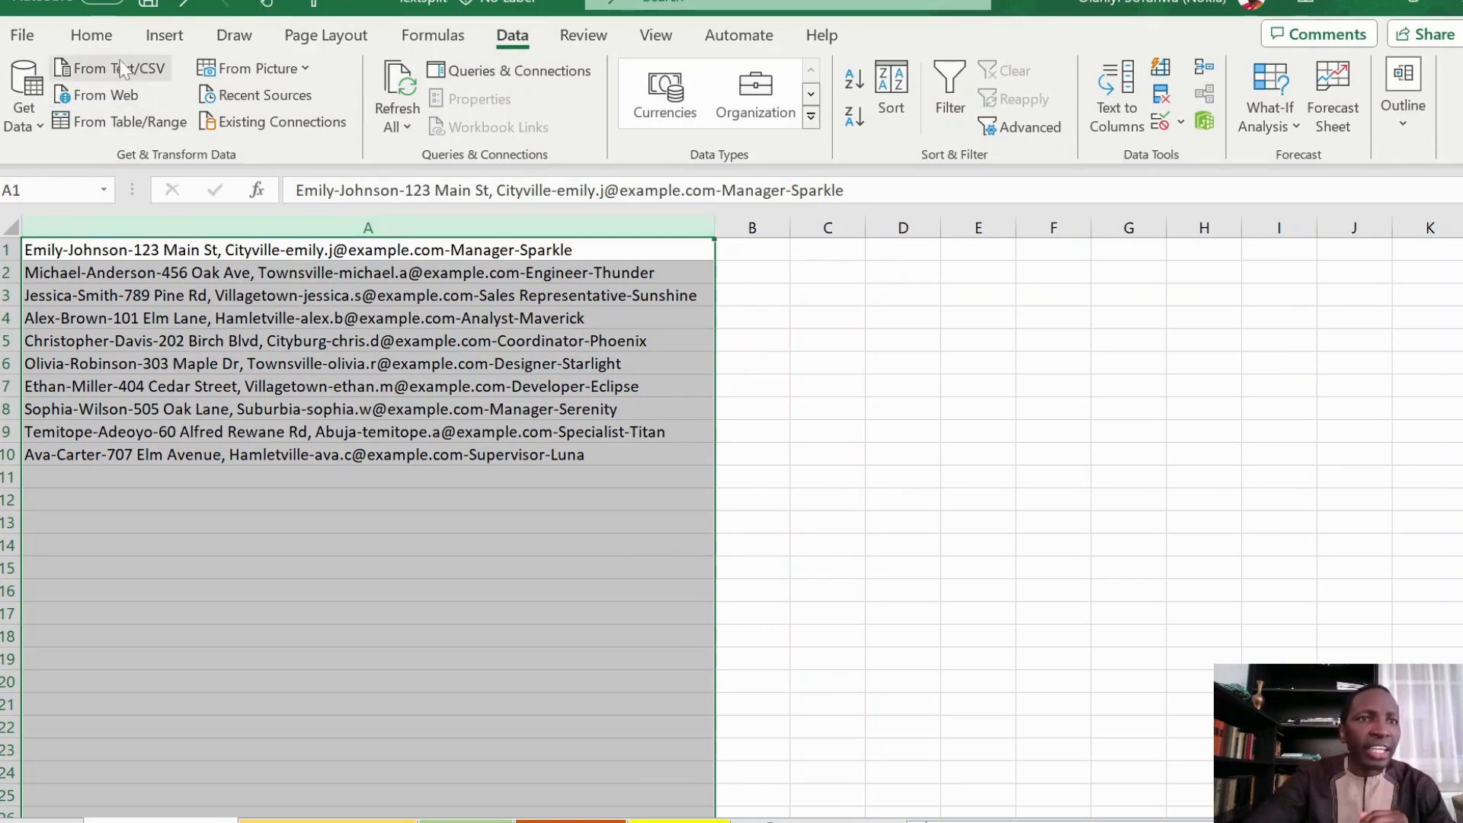
click(109, 38)
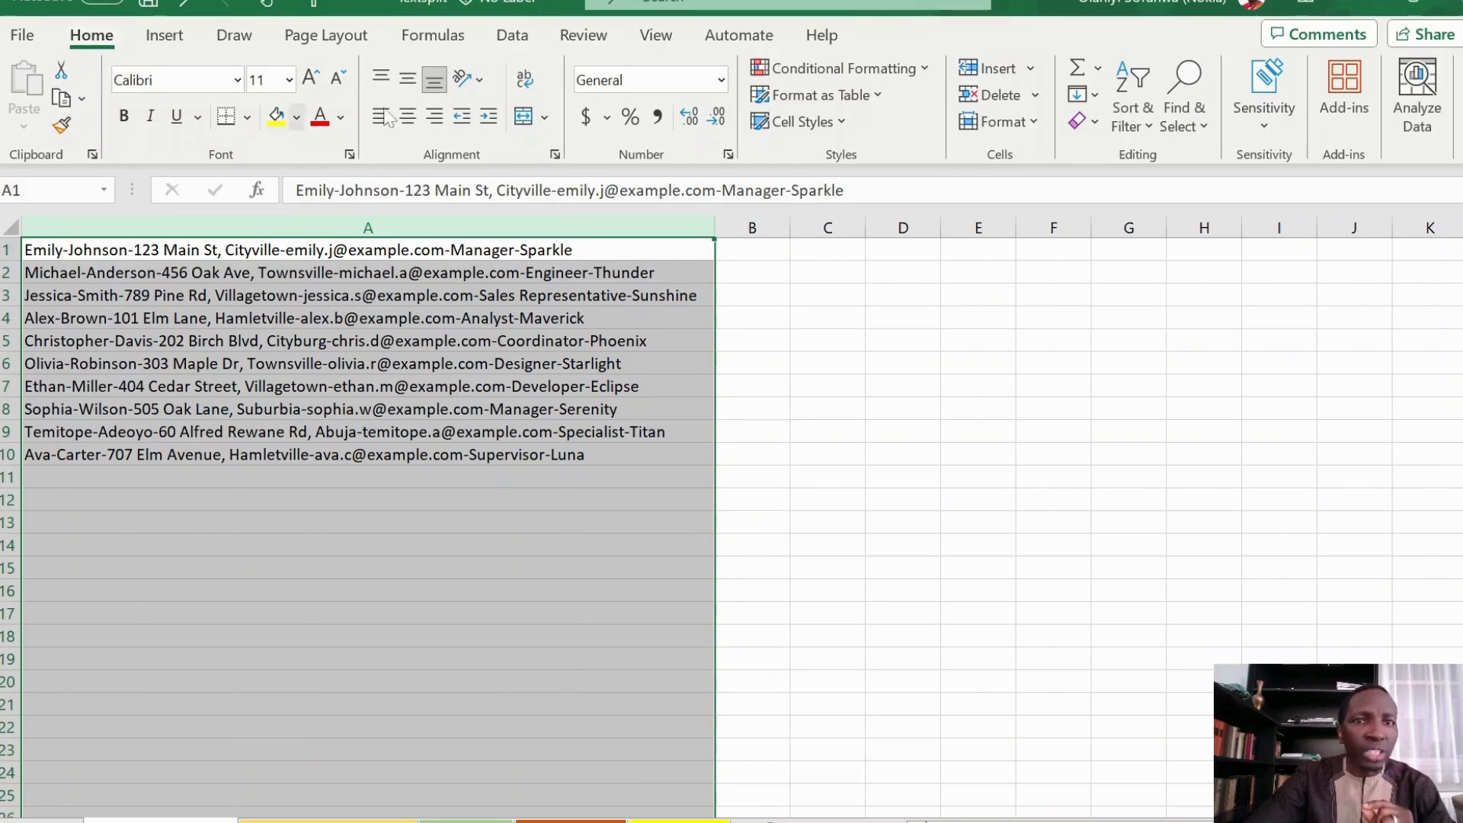
click(517, 48)
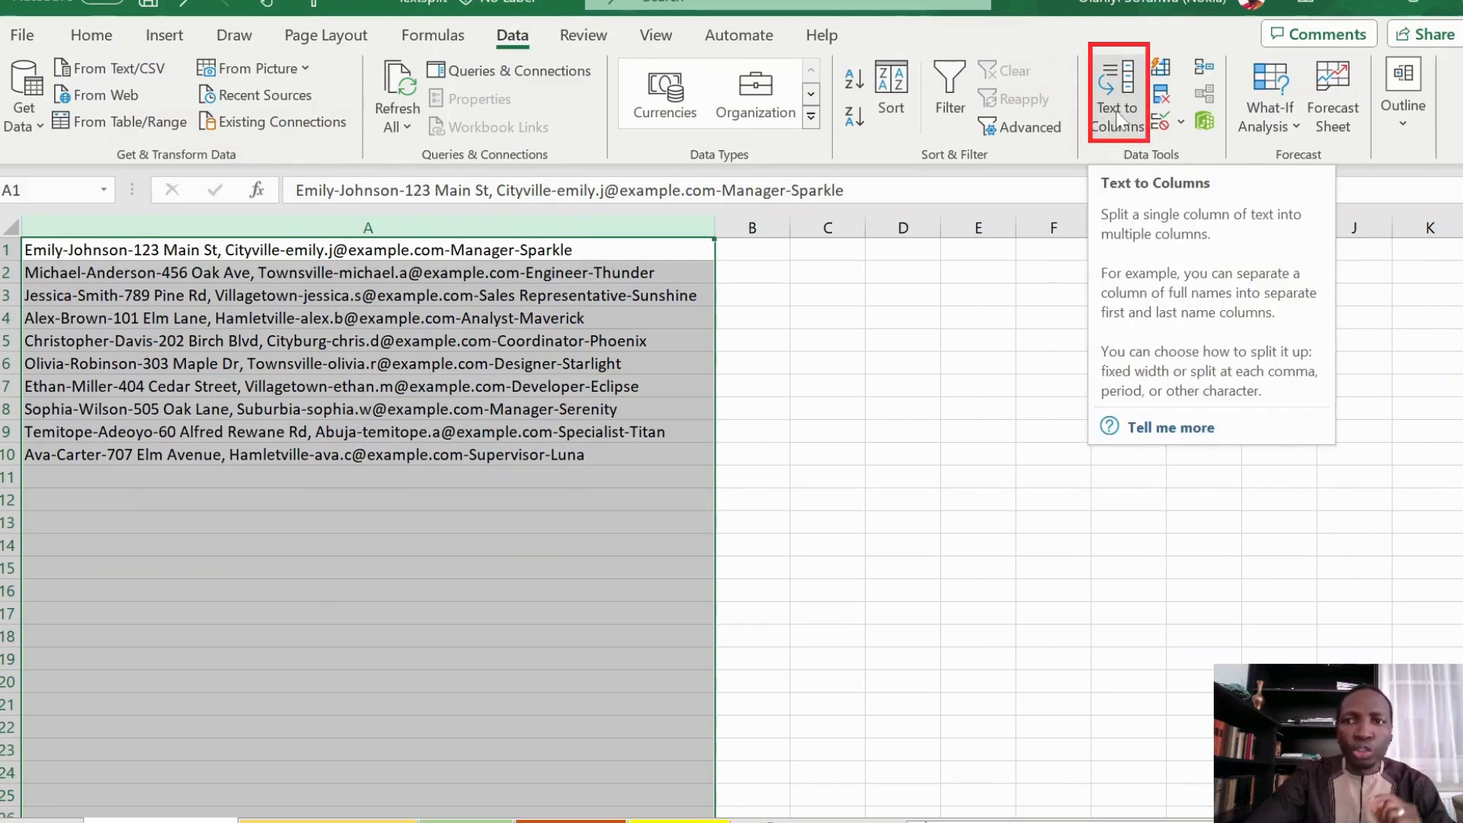
click(1118, 115)
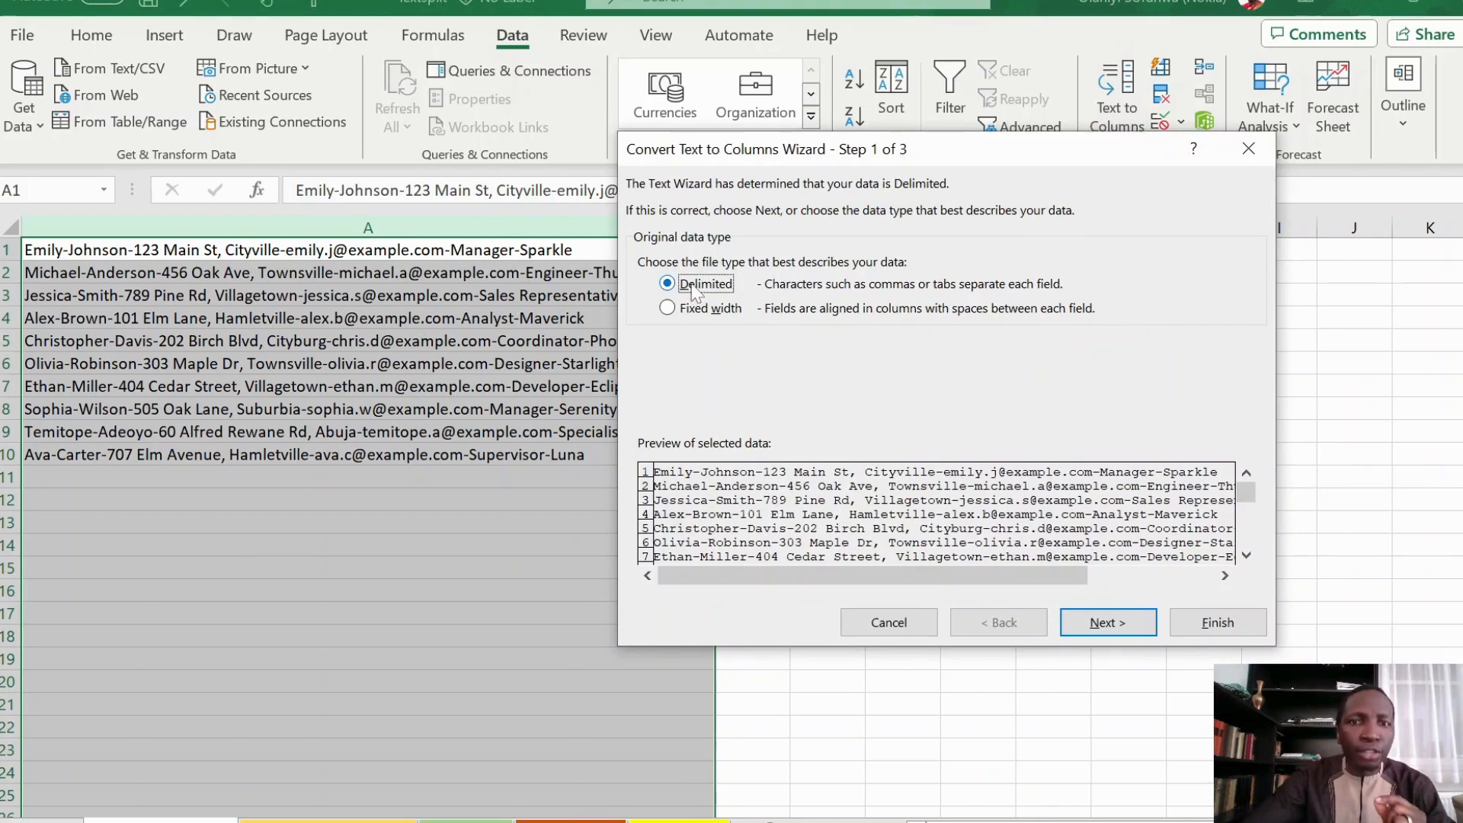
click(1101, 623)
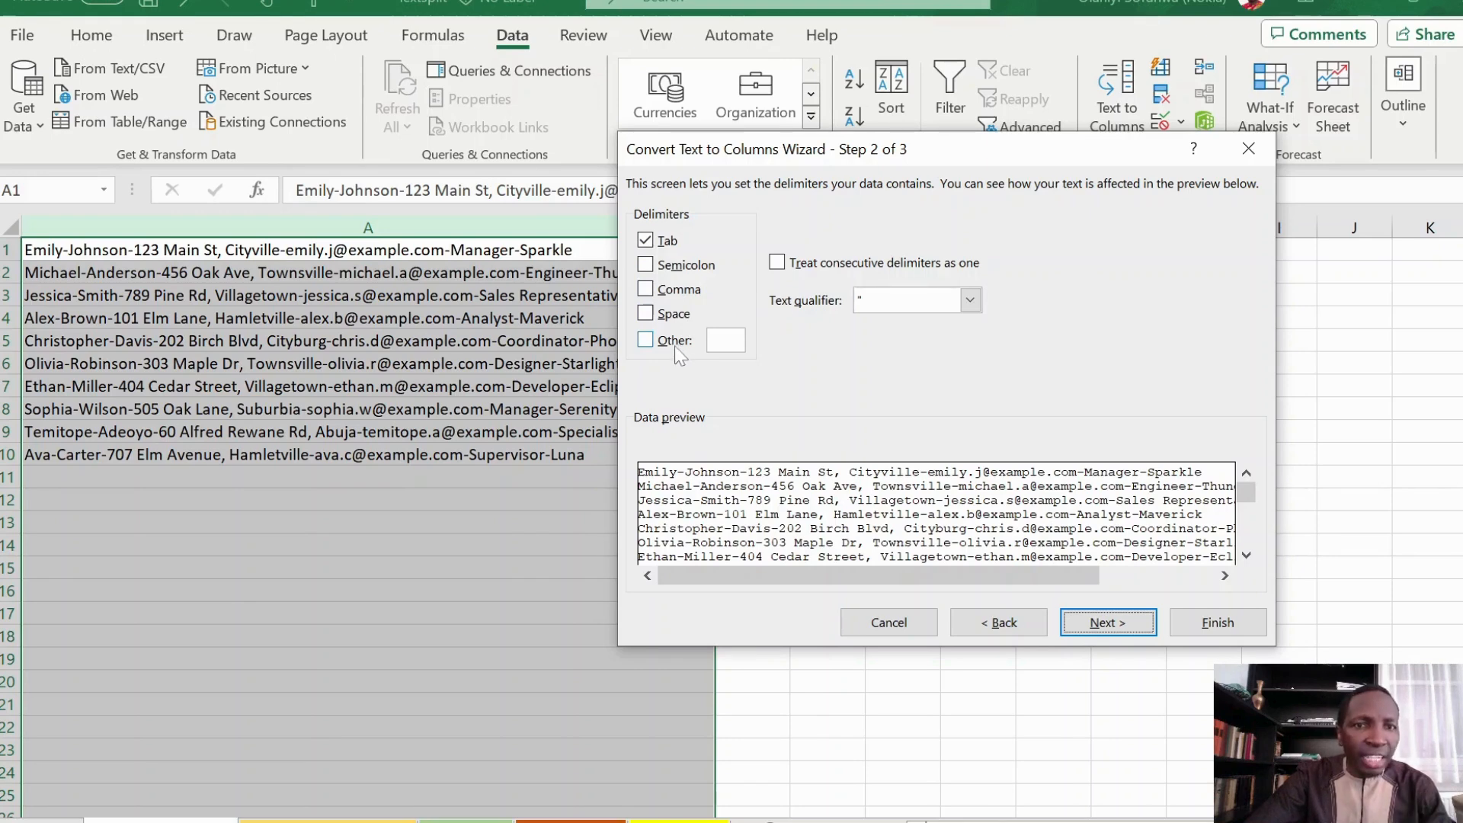
click(649, 345)
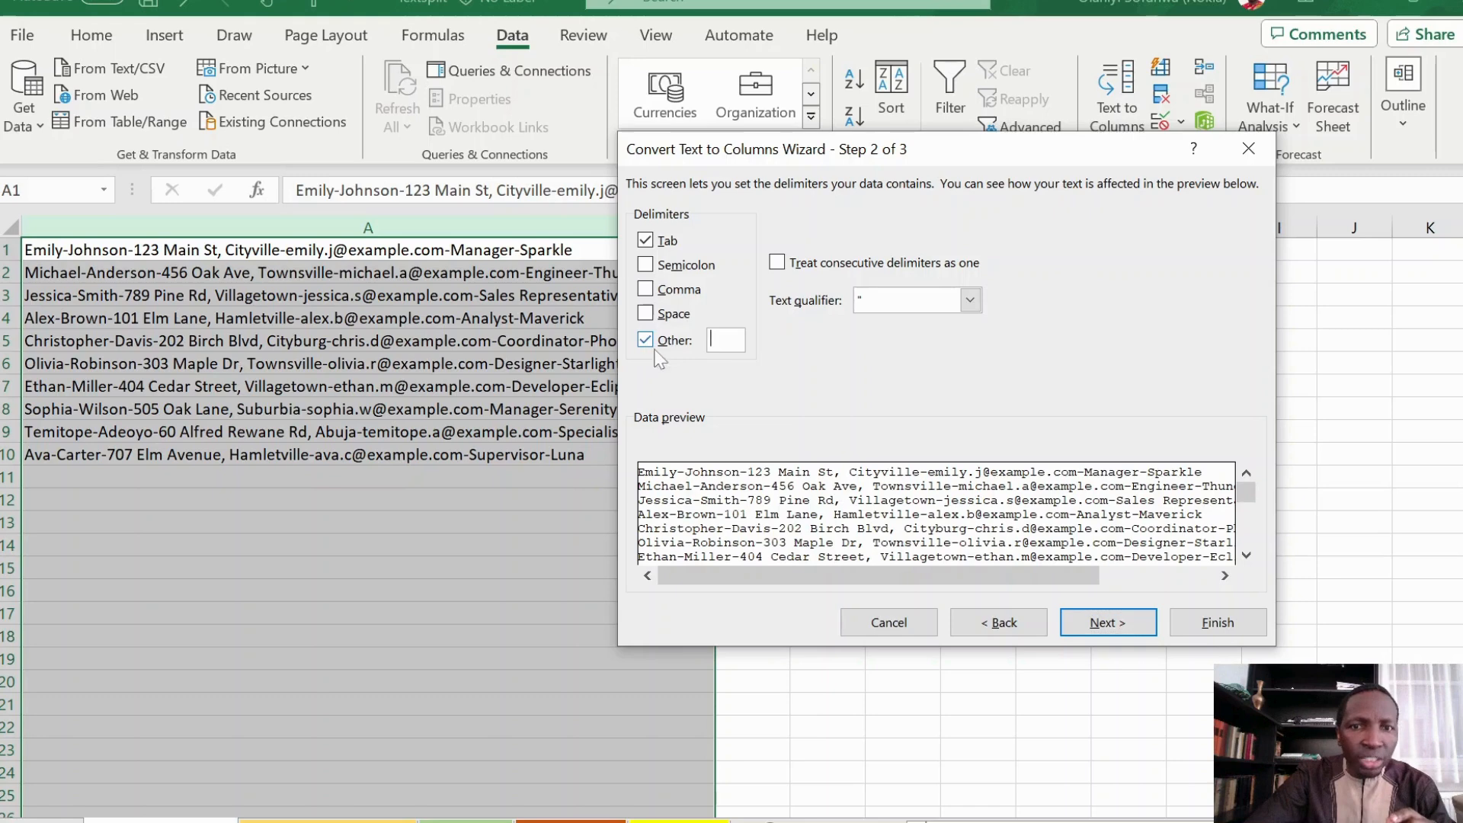
text(-)
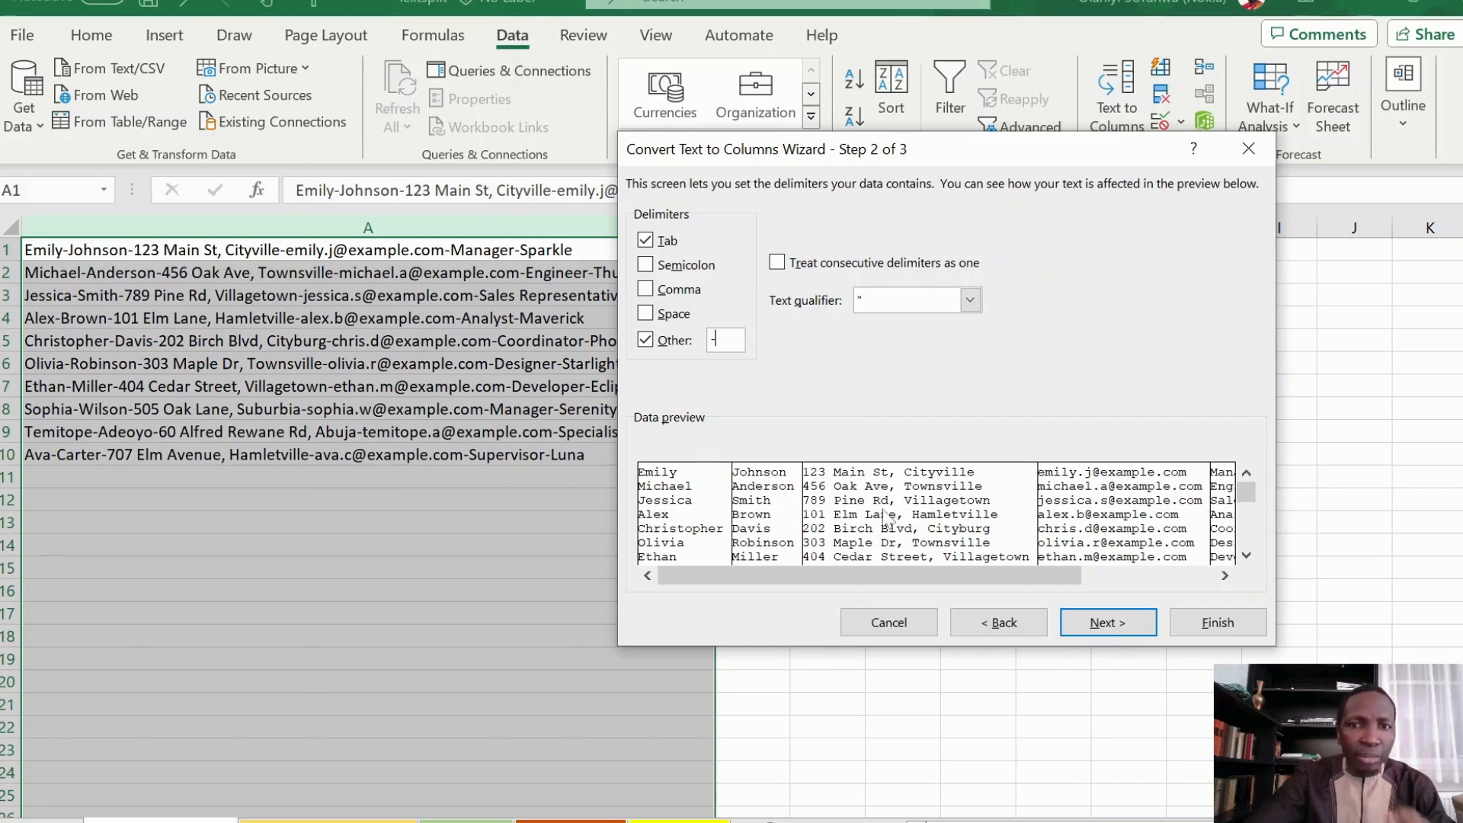
click(1099, 621)
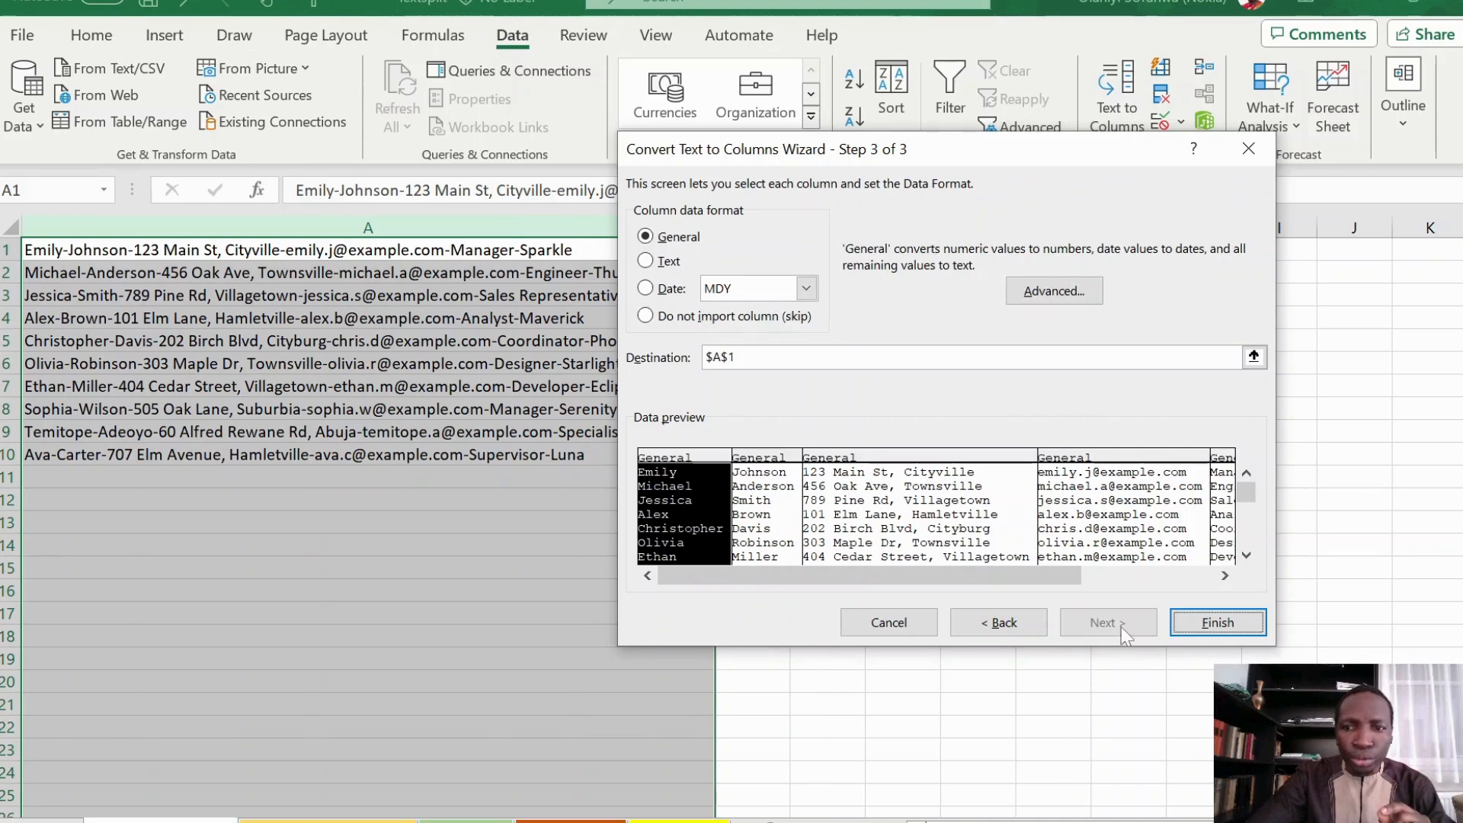
click(1206, 629)
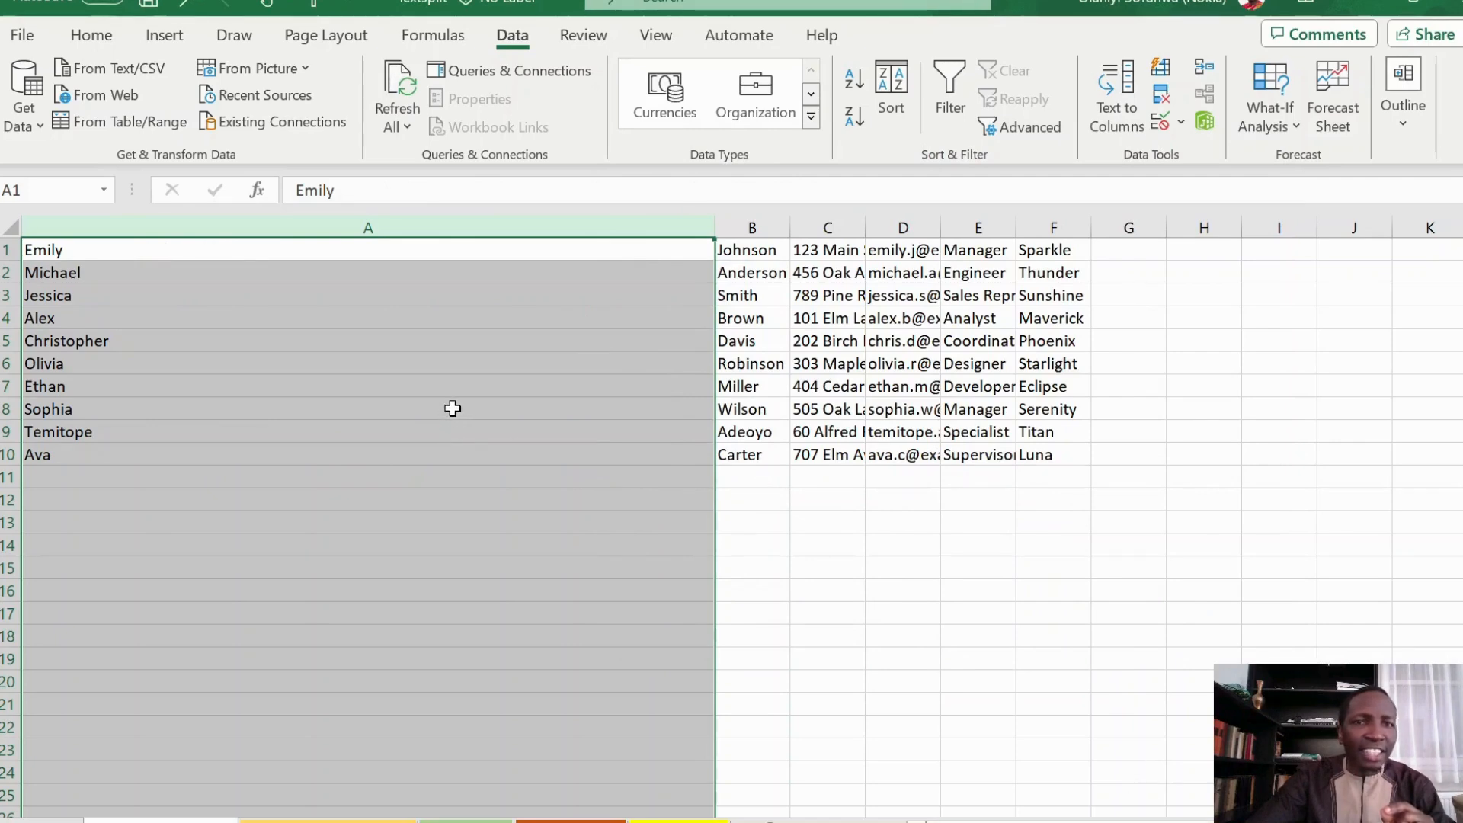
Autofit the widths of all columns in the sheet to their contents
double_click(715, 228)
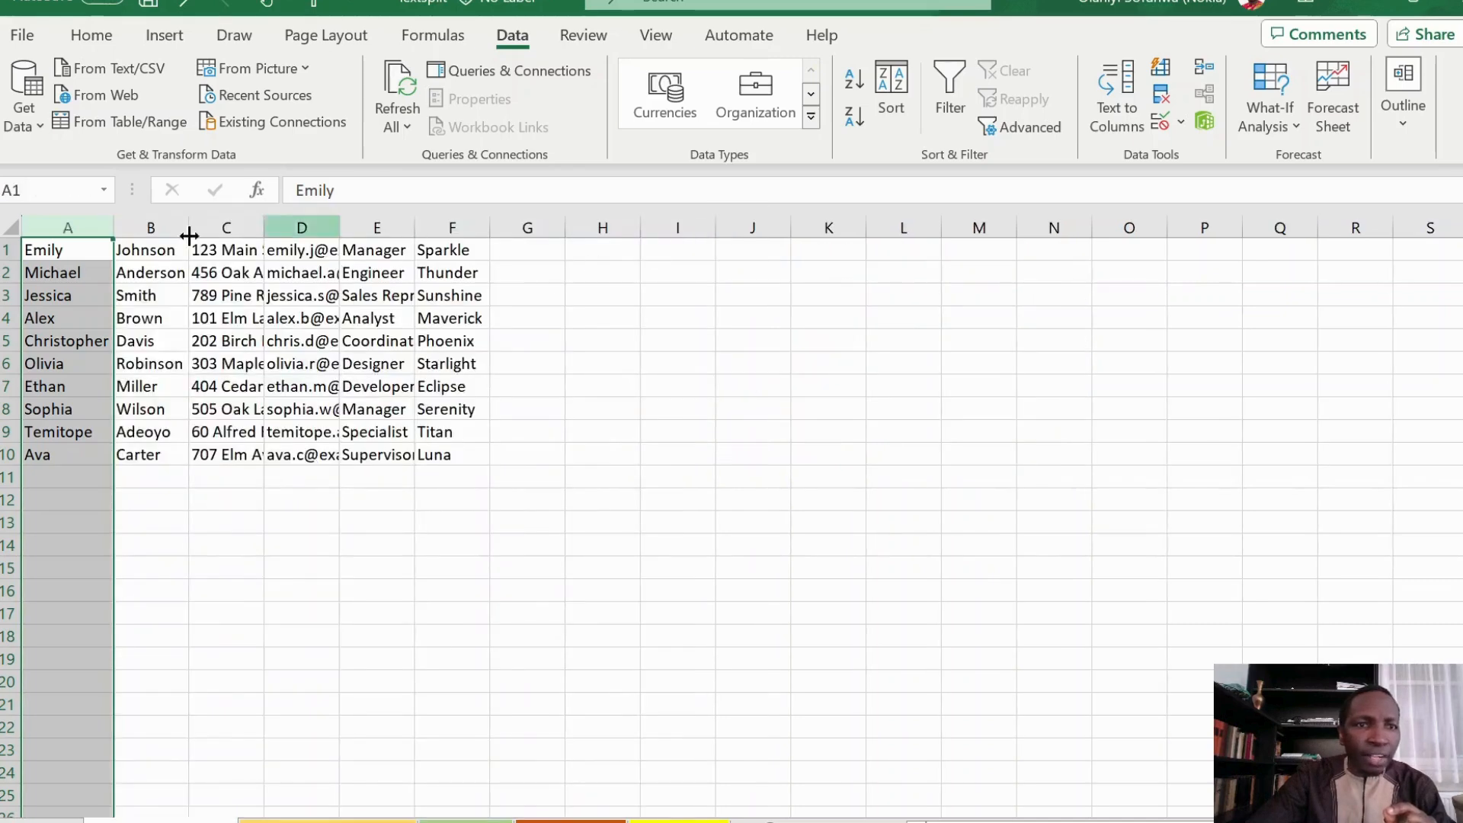
click(9, 229)
double_click(113, 228)
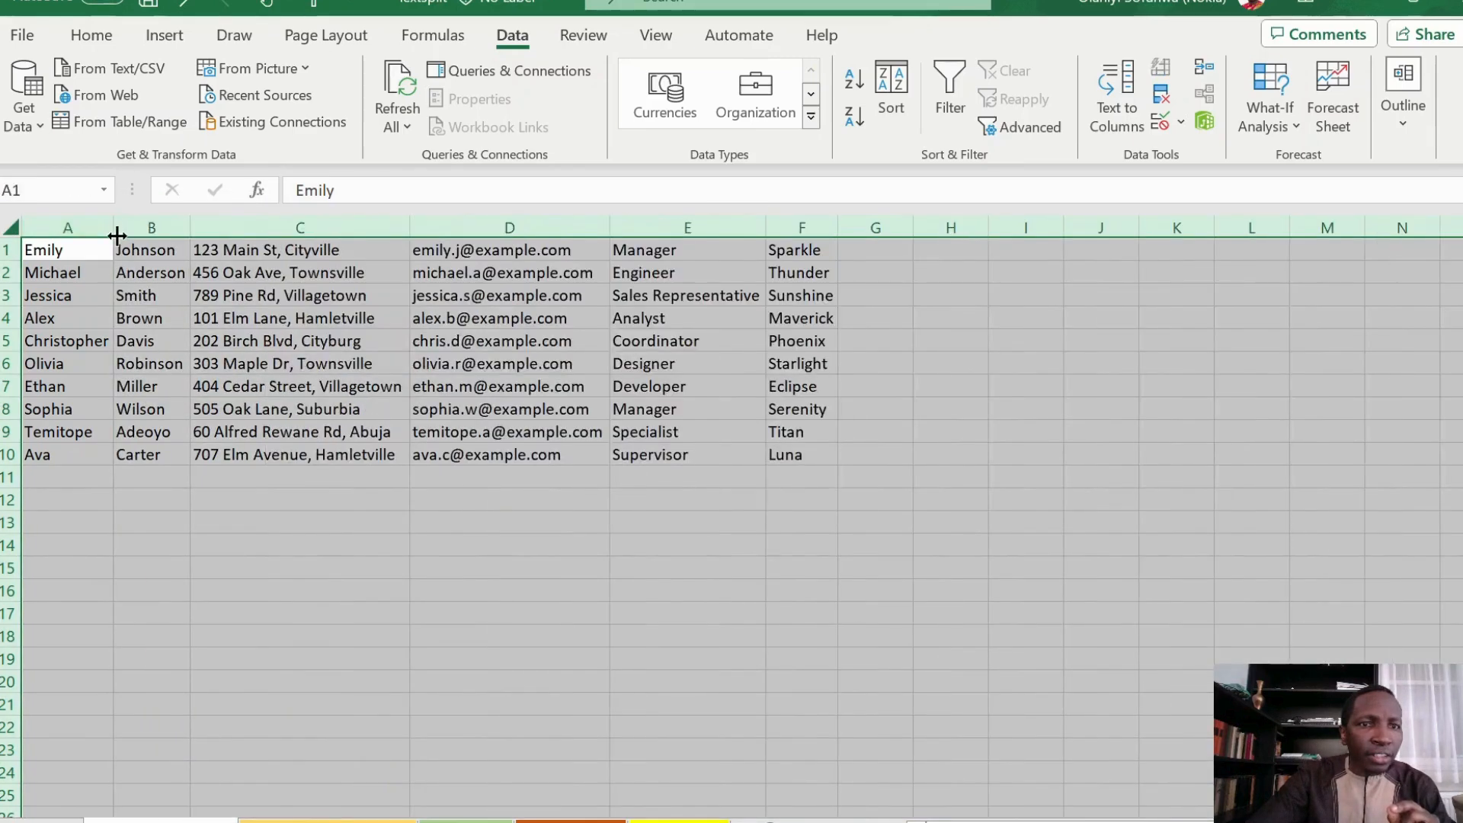
Review the separated fields of the first record one by one, from A1 to F1
click(55, 247)
click(157, 258)
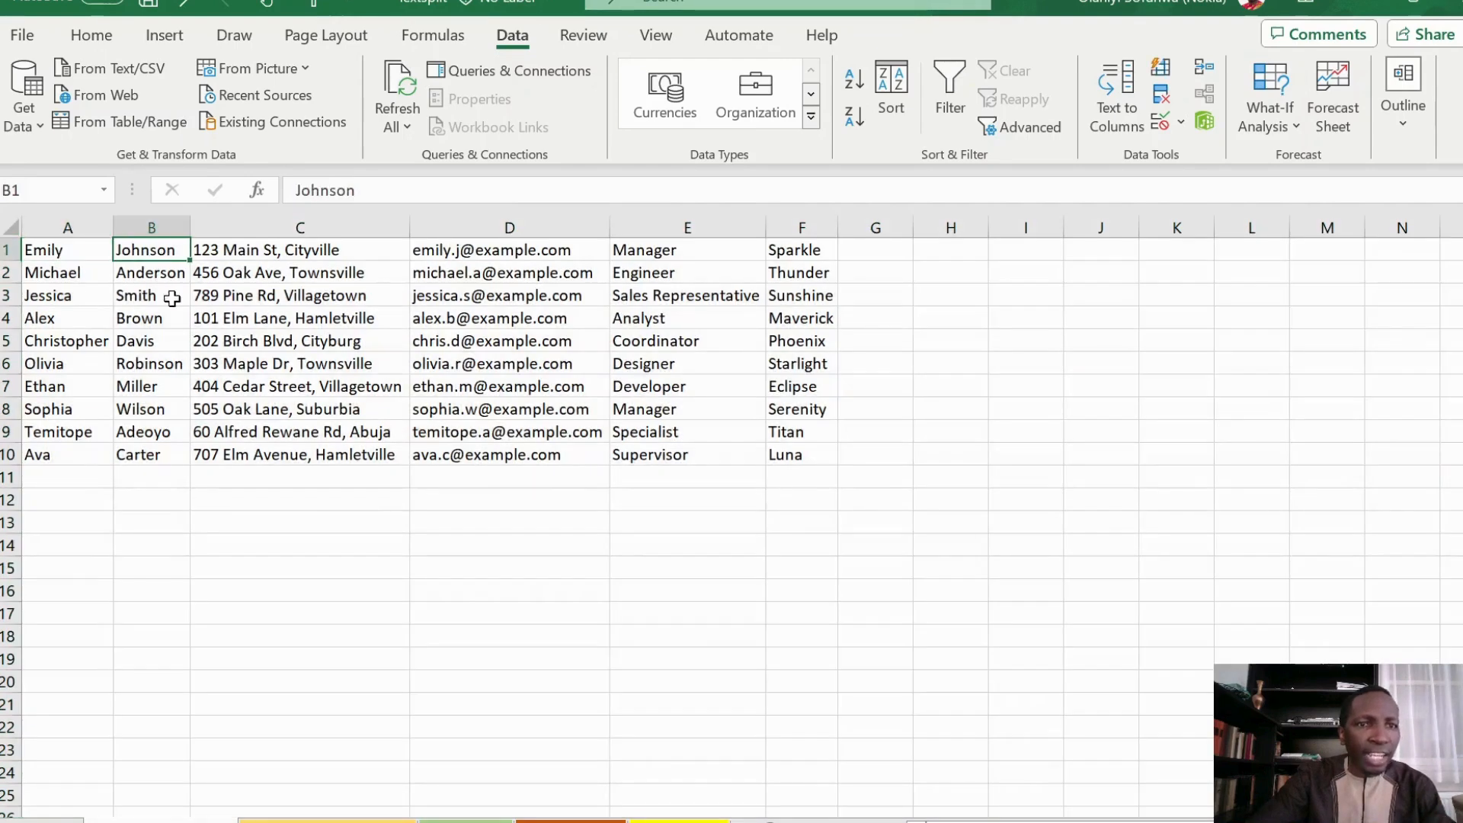
click(313, 256)
click(534, 254)
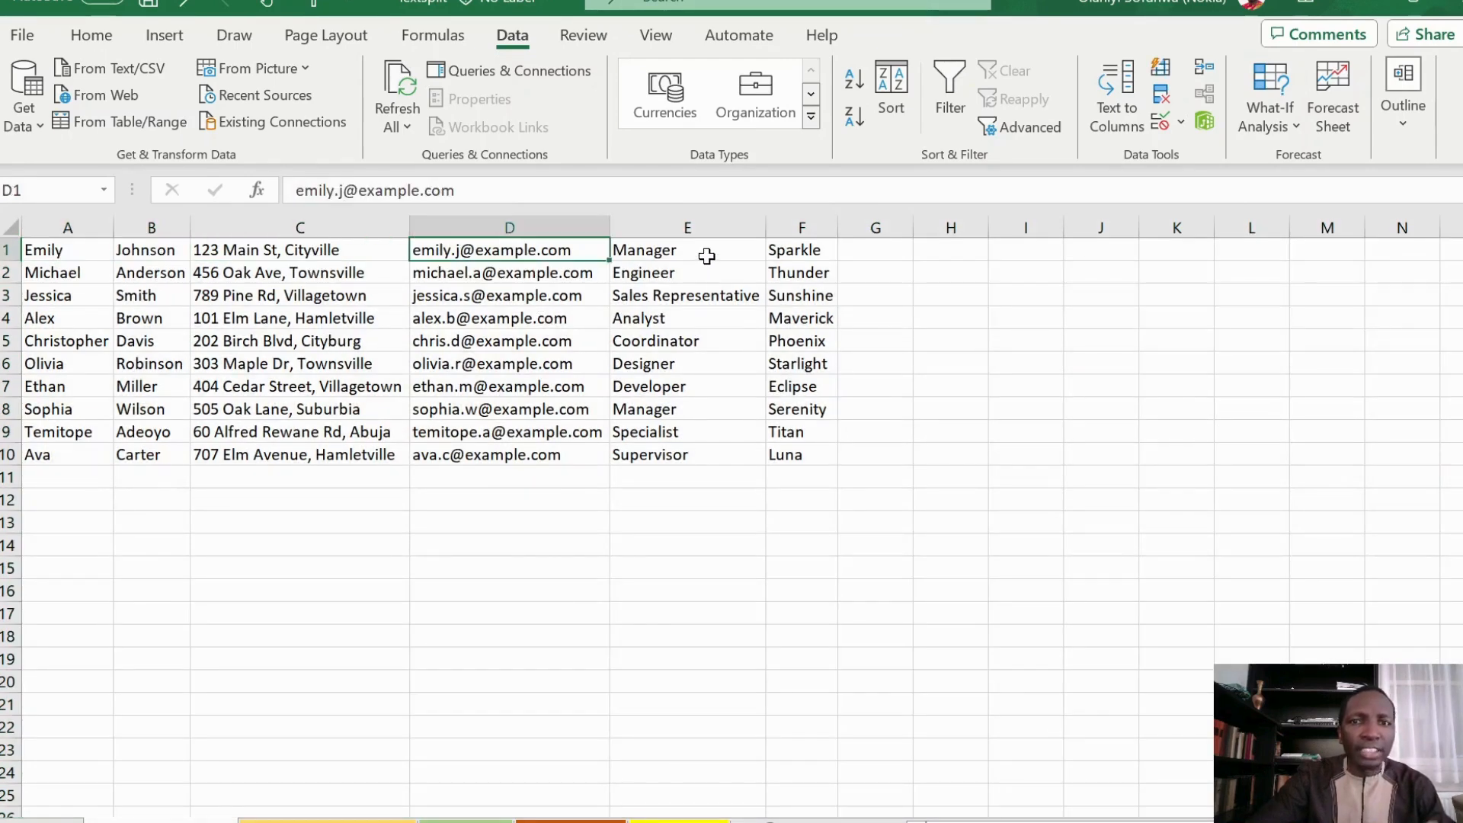
click(701, 251)
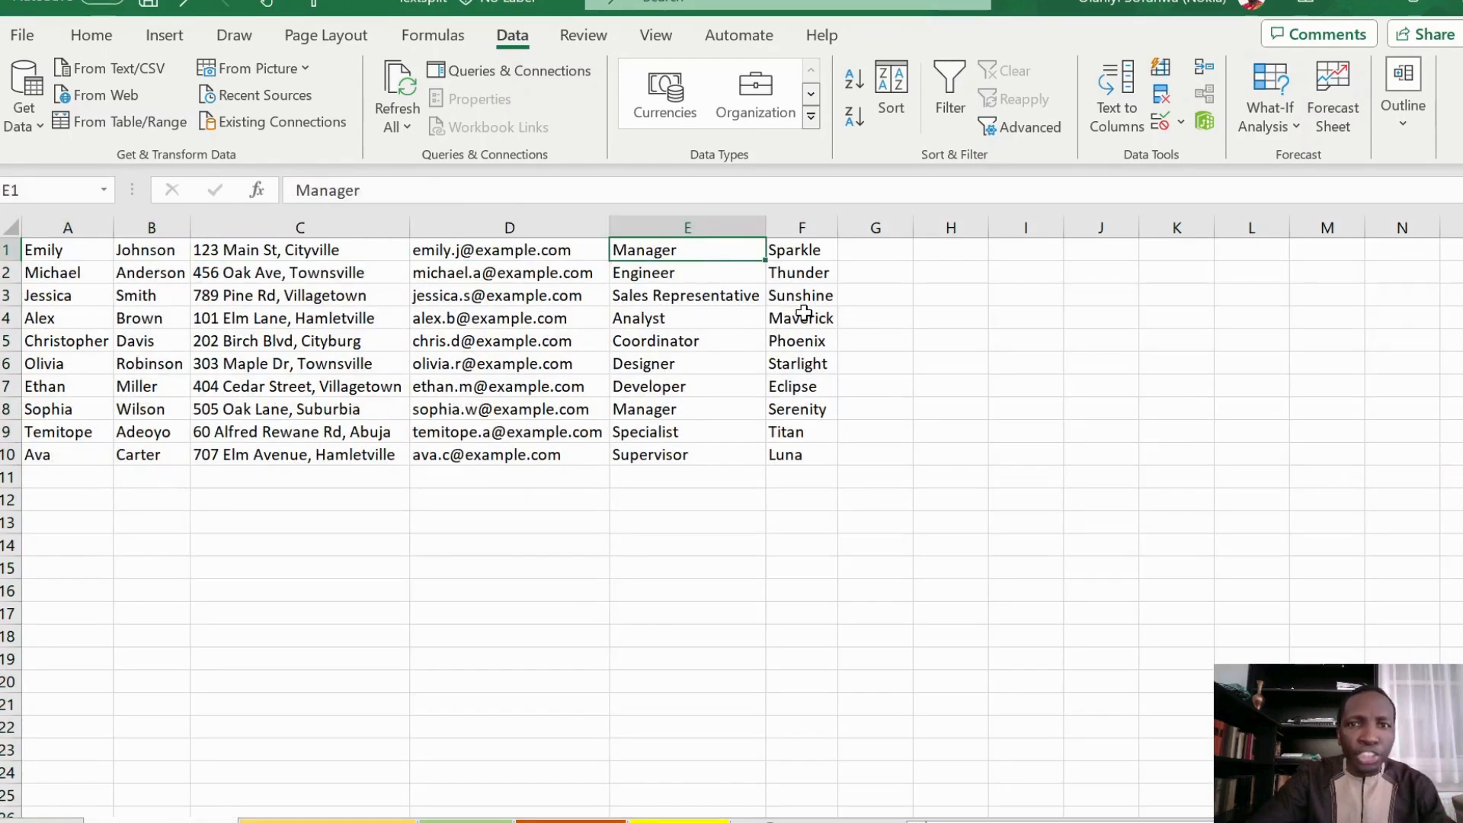
click(802, 252)
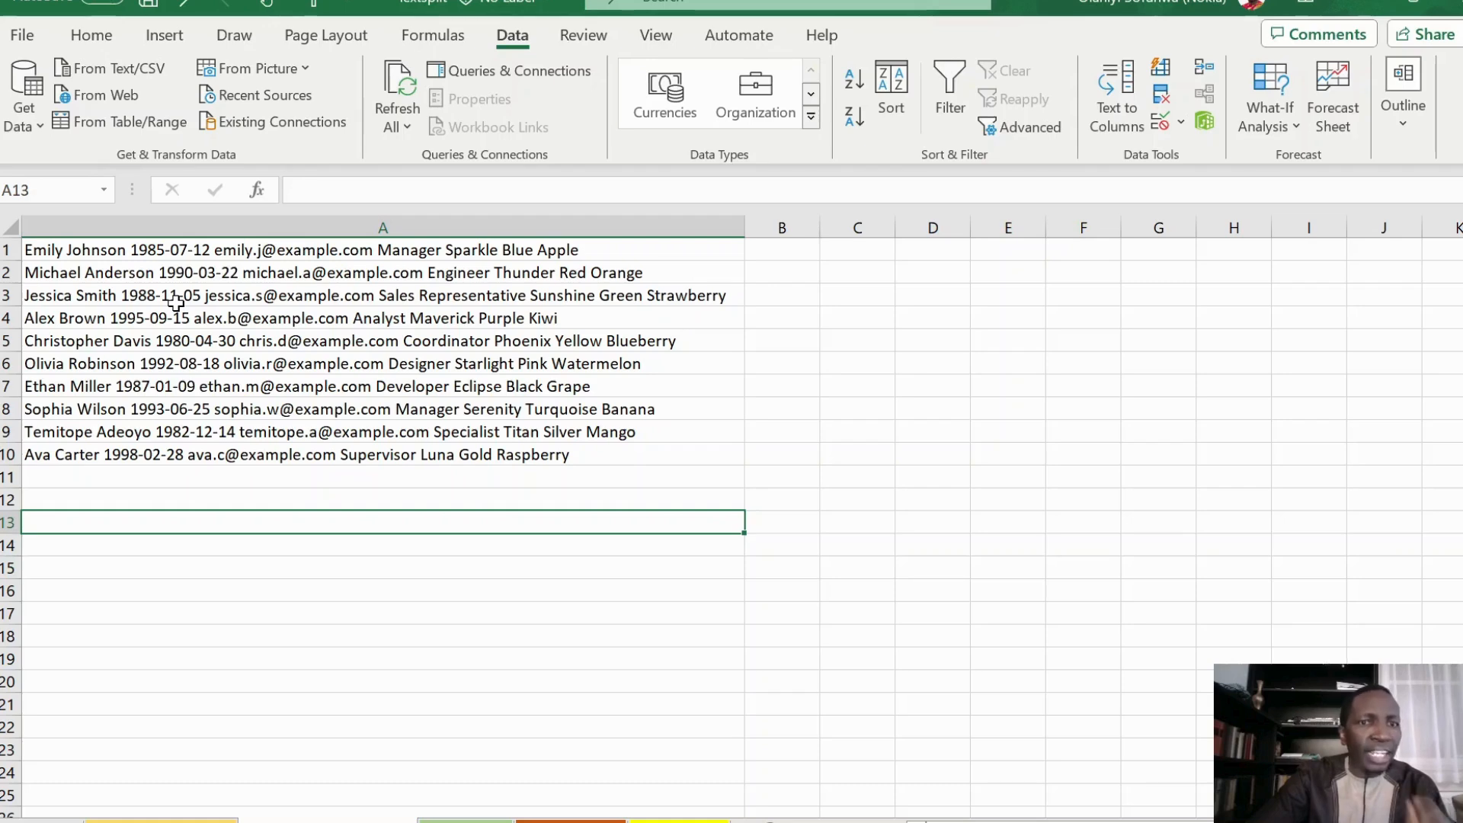
Split column A at spaces with Text to Columns, using General format and destination $A$1, and autofit all column widths
click(331, 226)
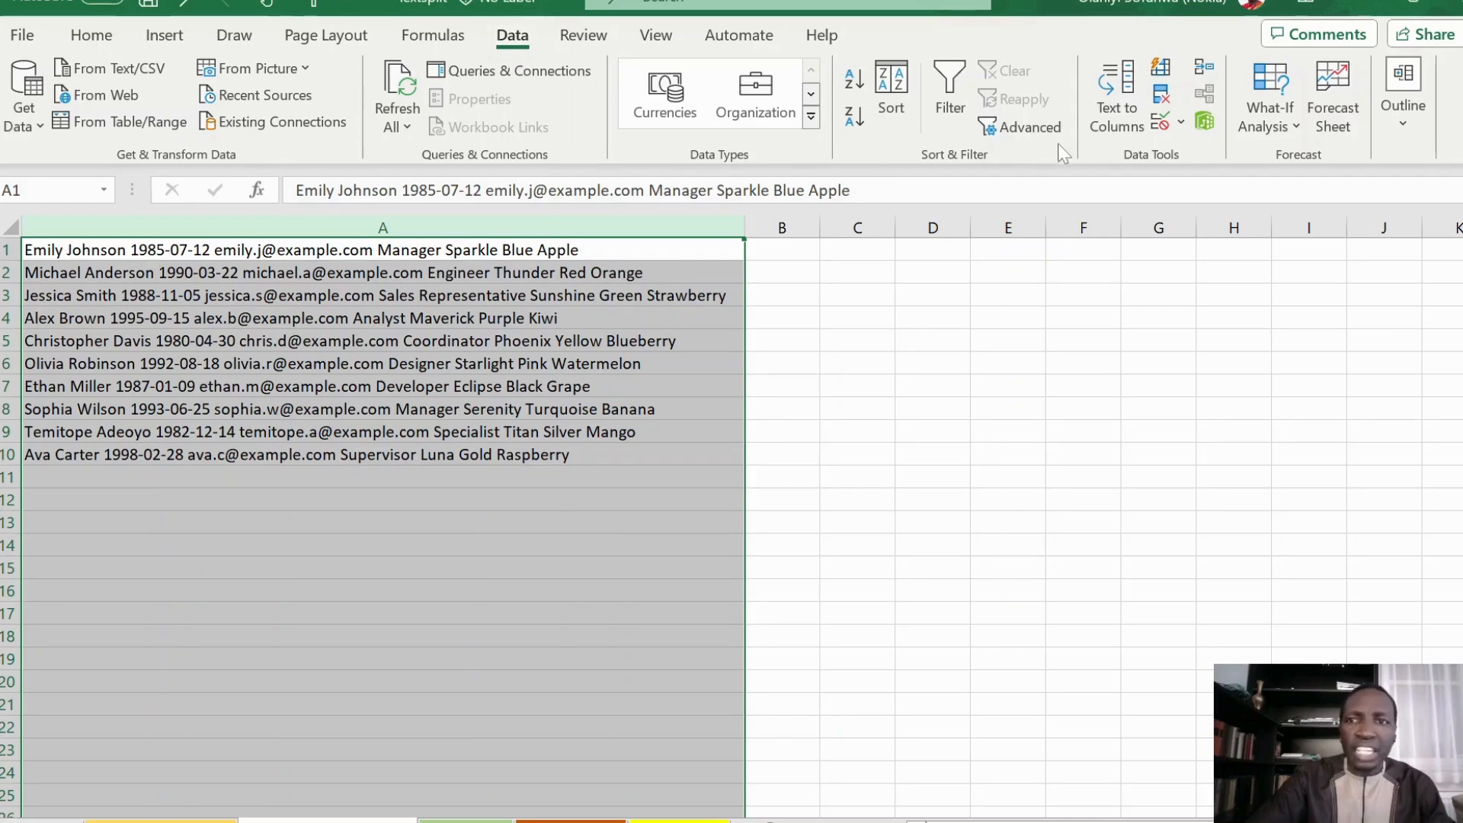
click(1116, 114)
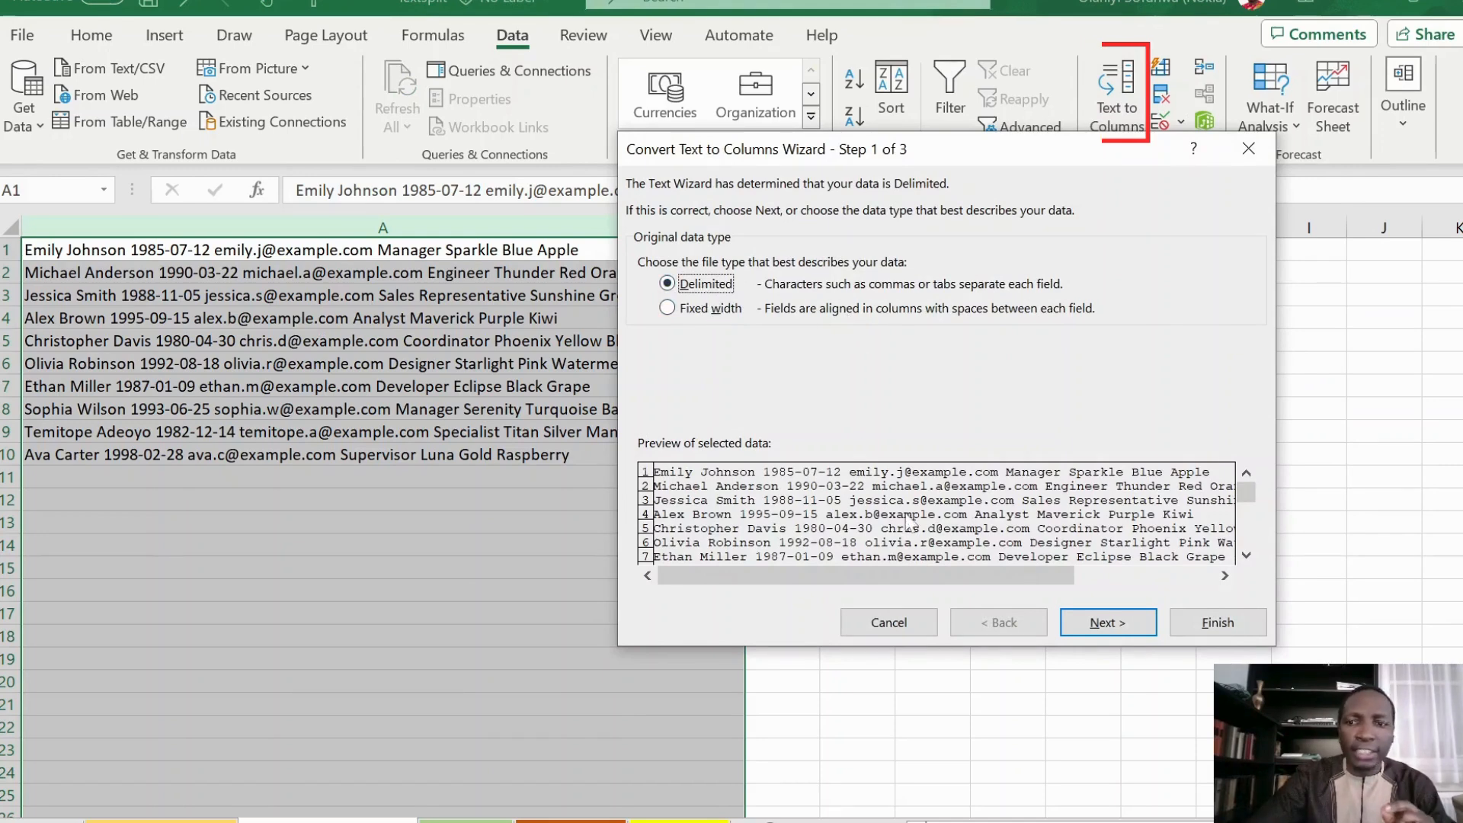
click(1100, 626)
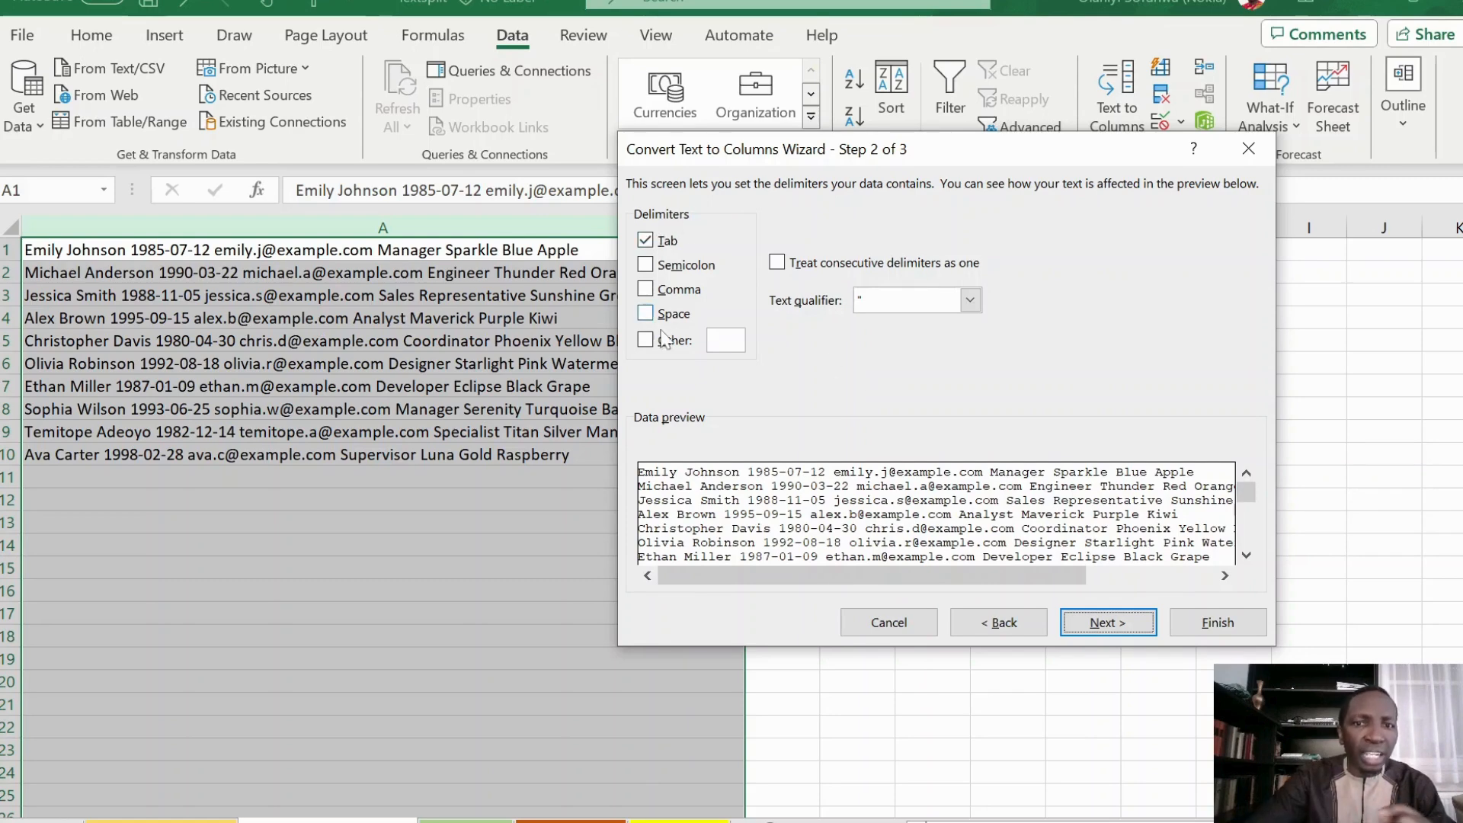
click(645, 315)
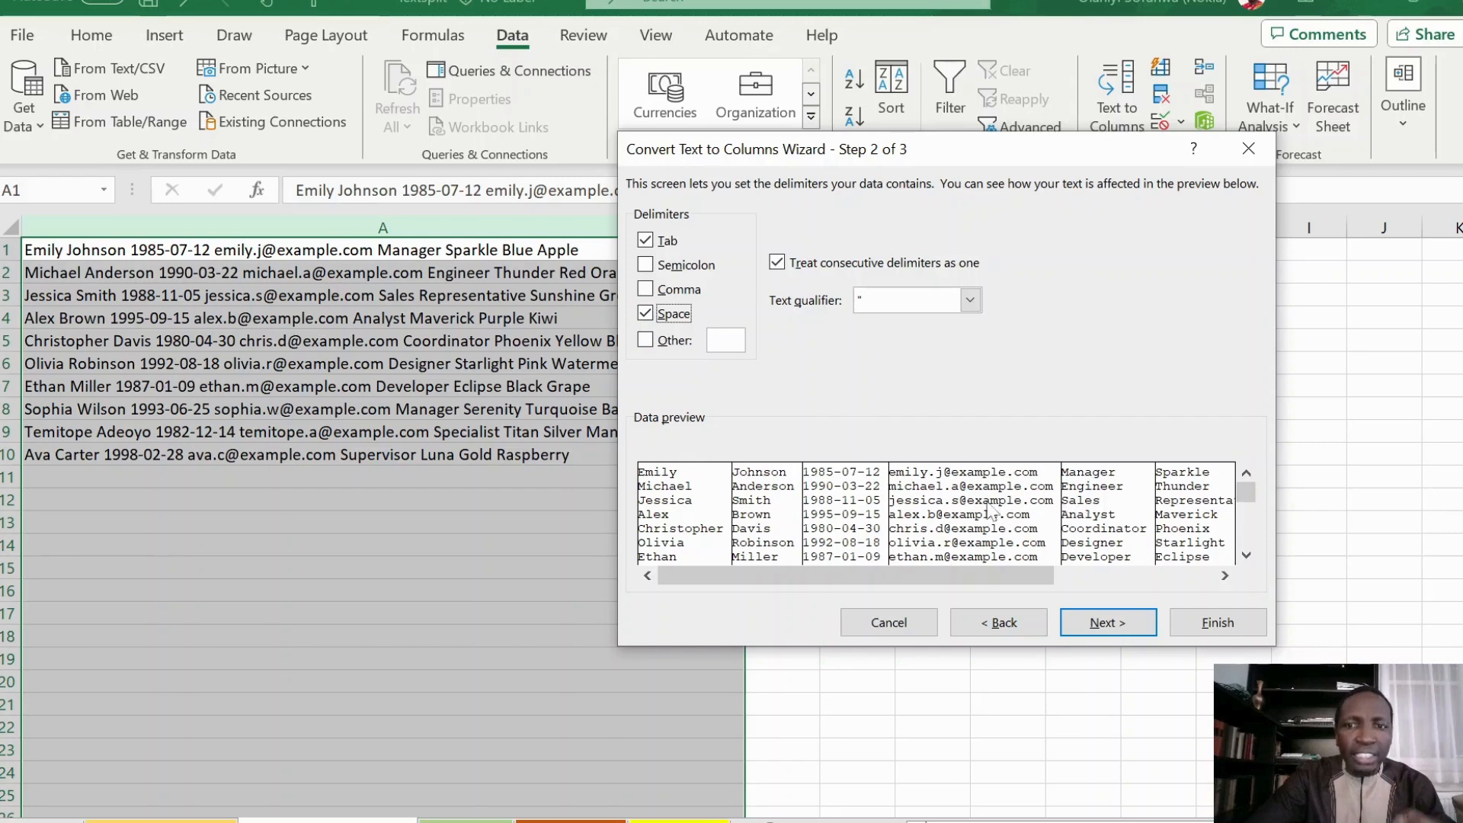
click(1106, 625)
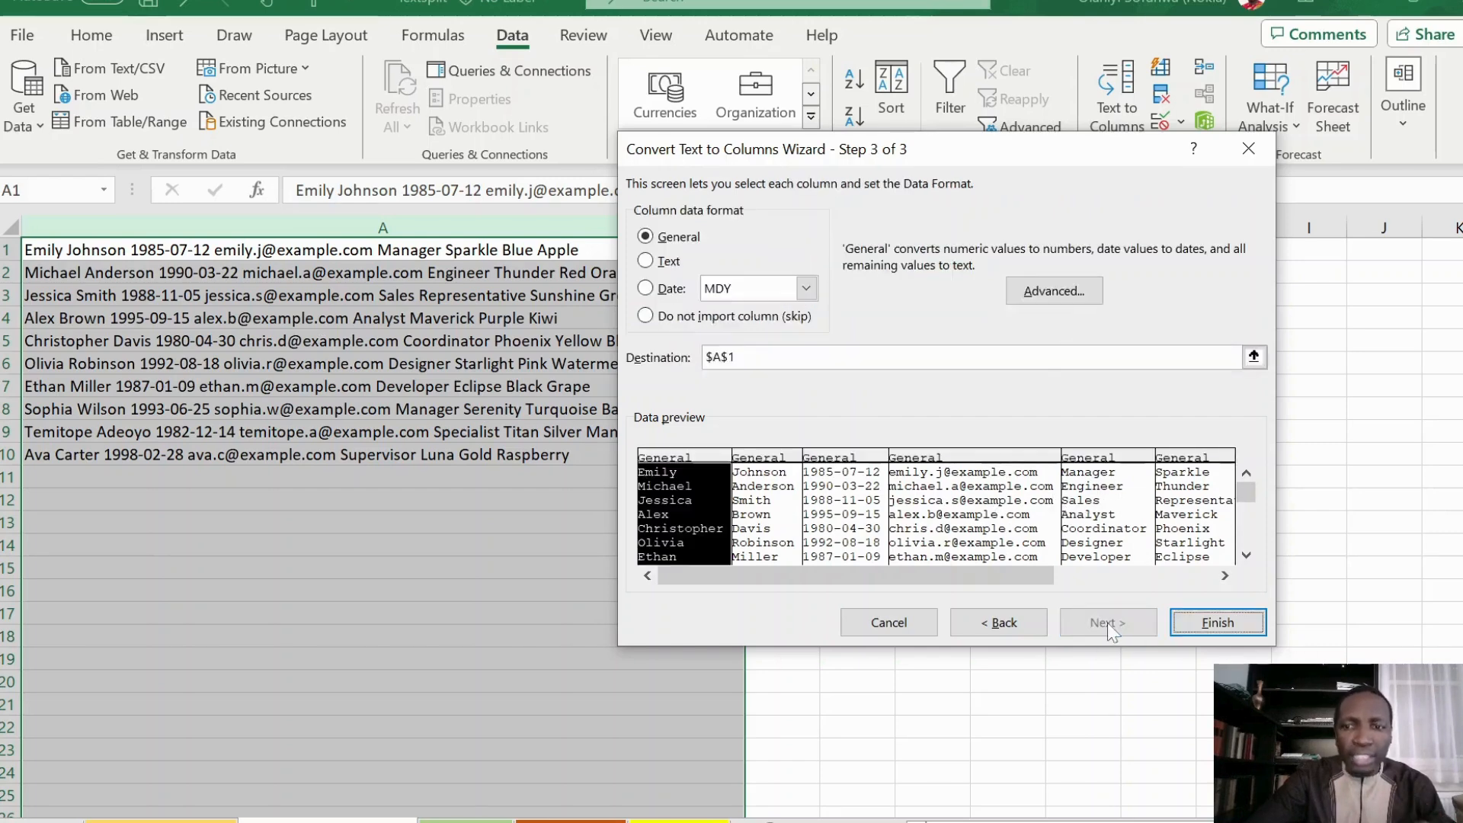
click(1211, 621)
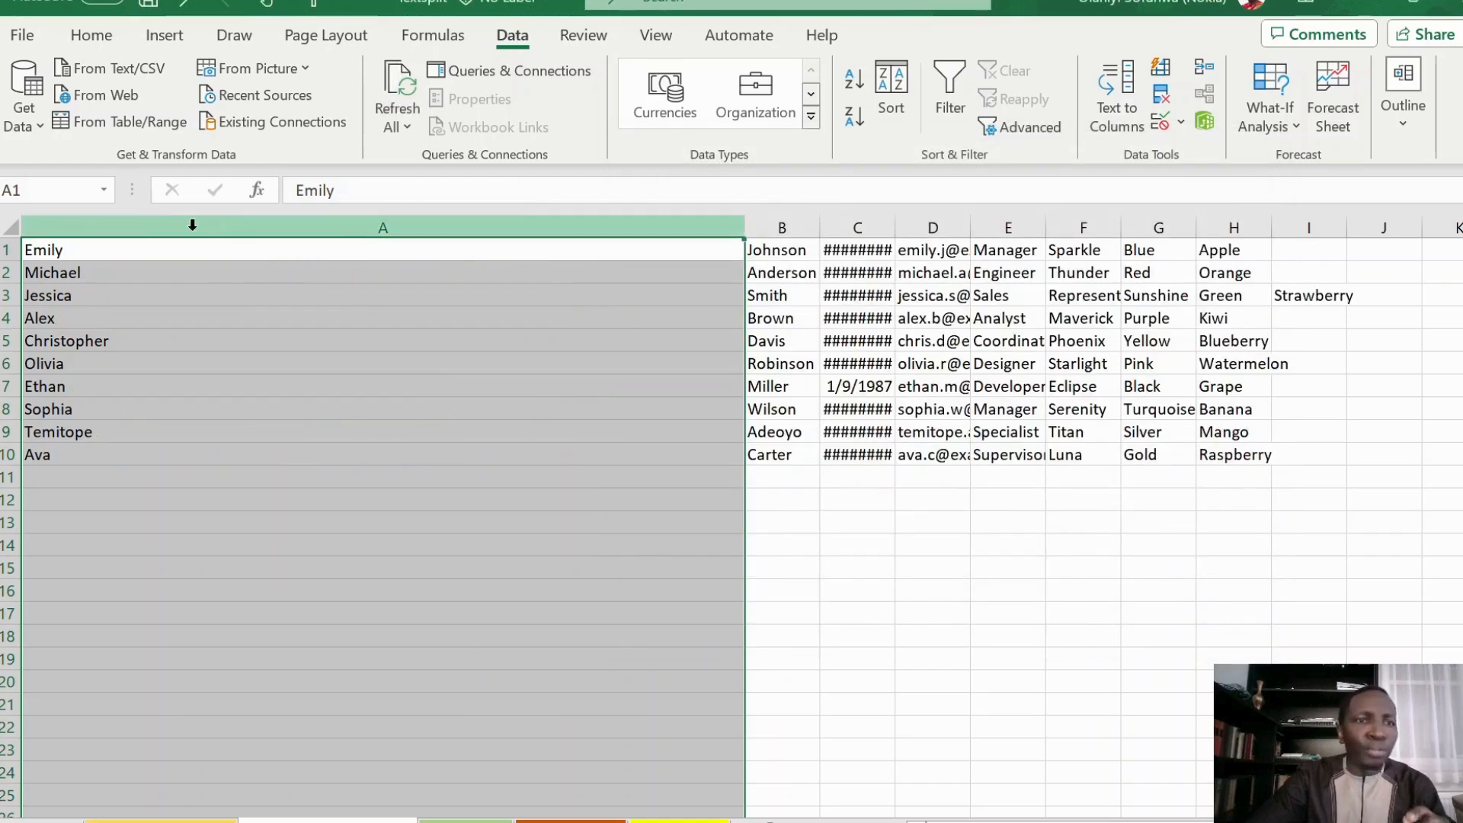
click(11, 228)
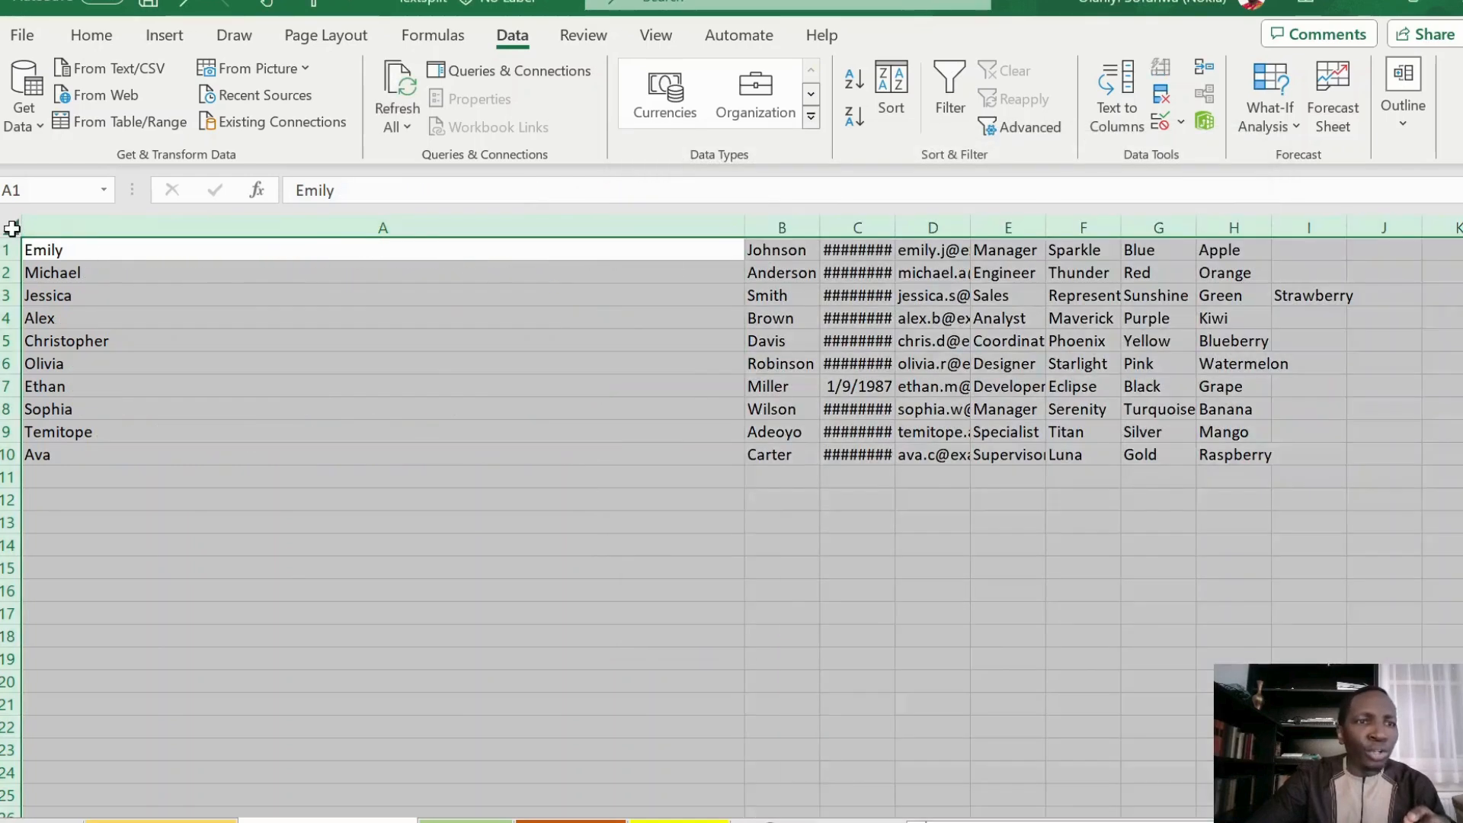
double_click(744, 228)
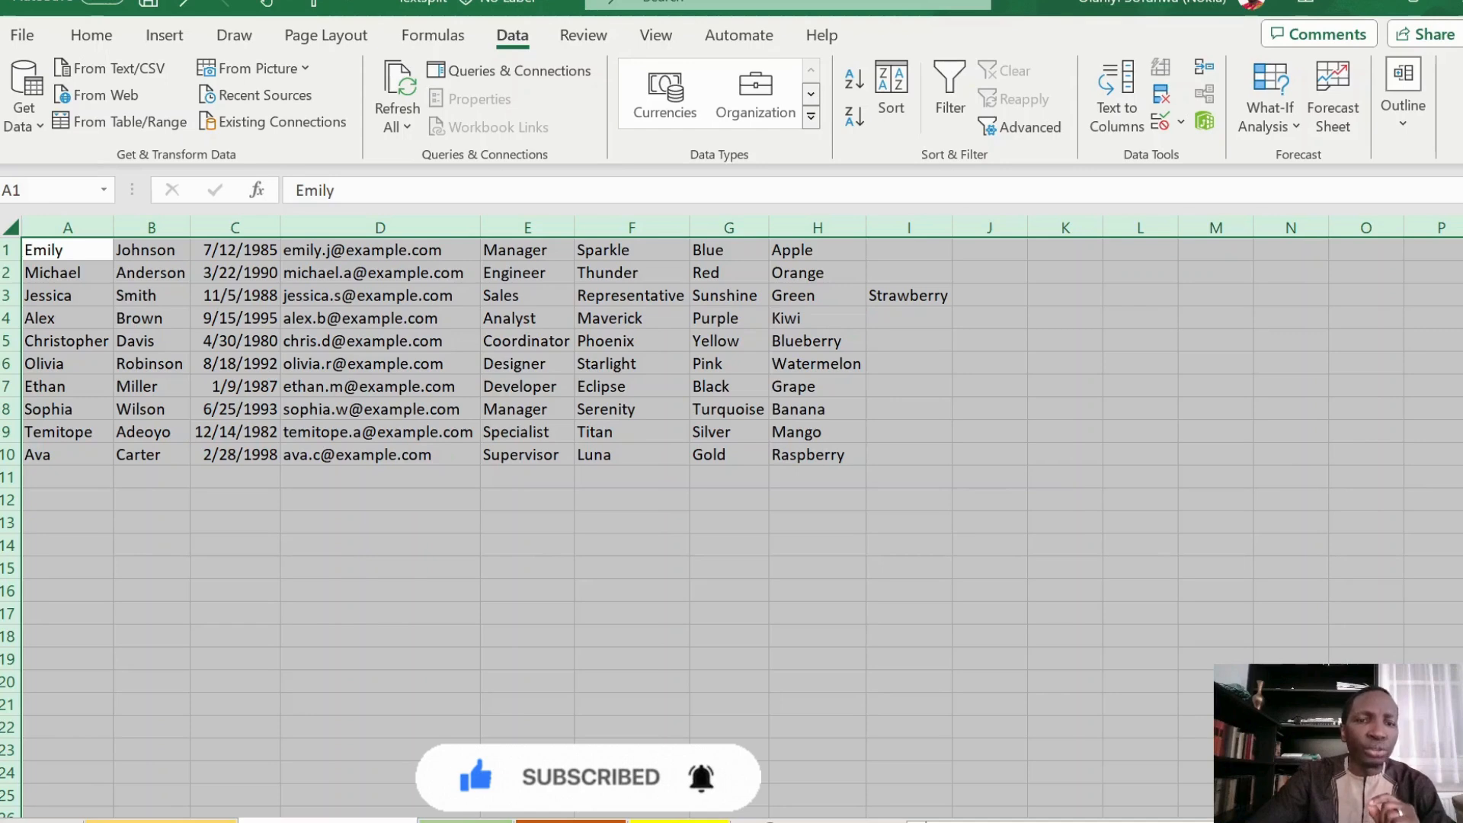
On the following sheet, enter the formula =TEXTSPLIT(A2,"-") in B2 to split the first record at its hyphens
click(465, 818)
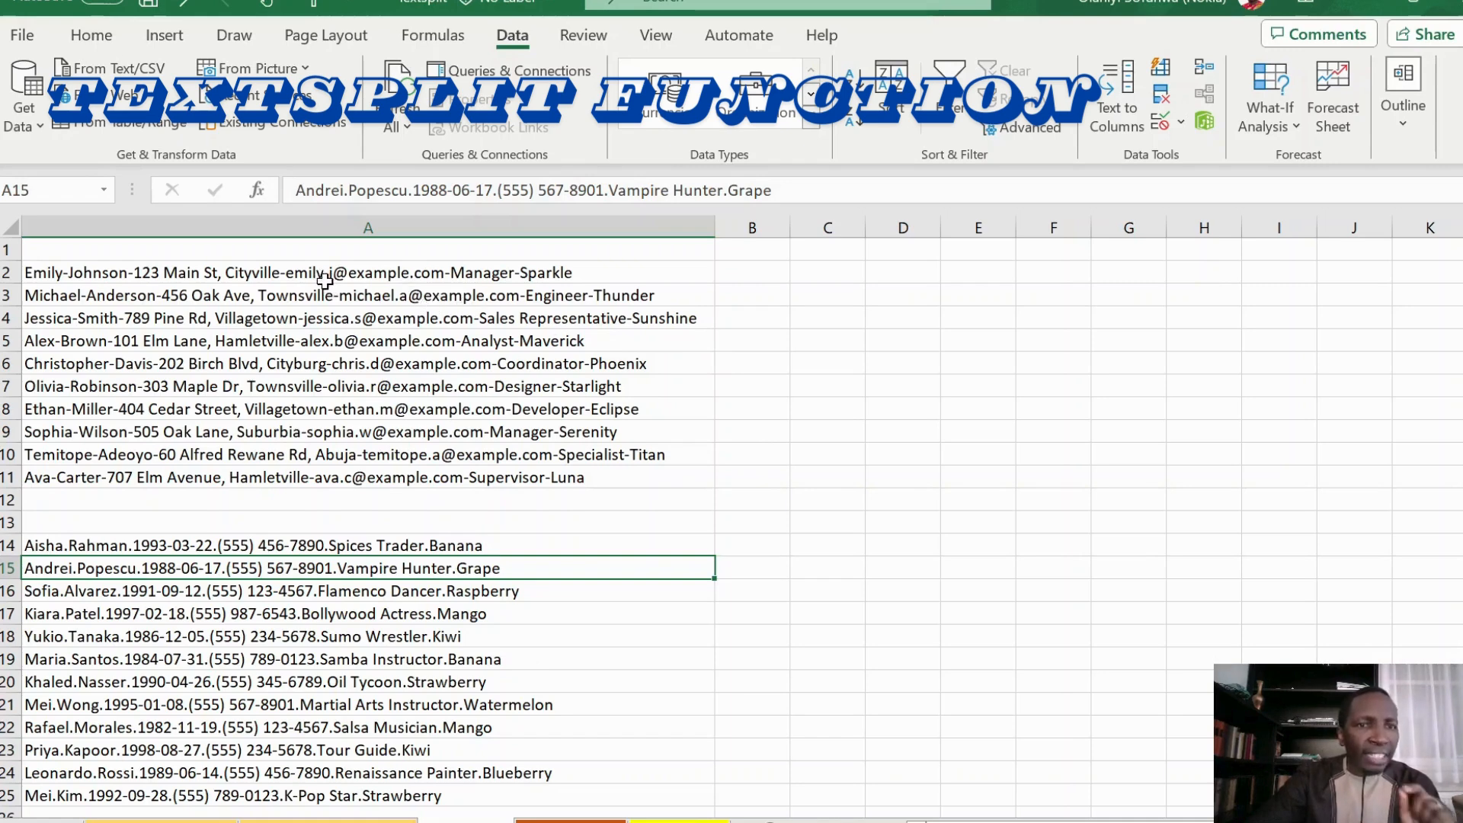
click(211, 280)
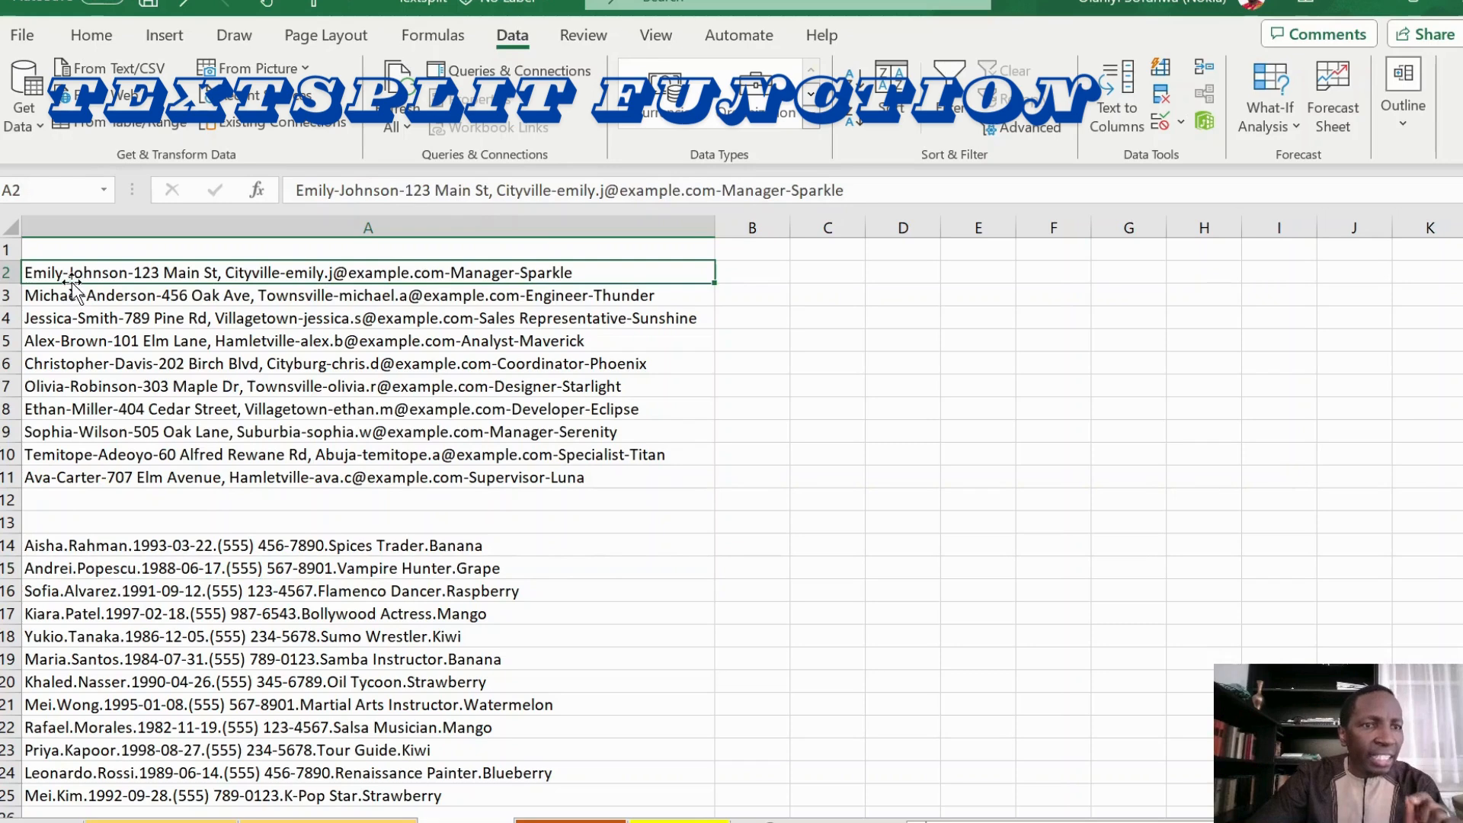
click(755, 273)
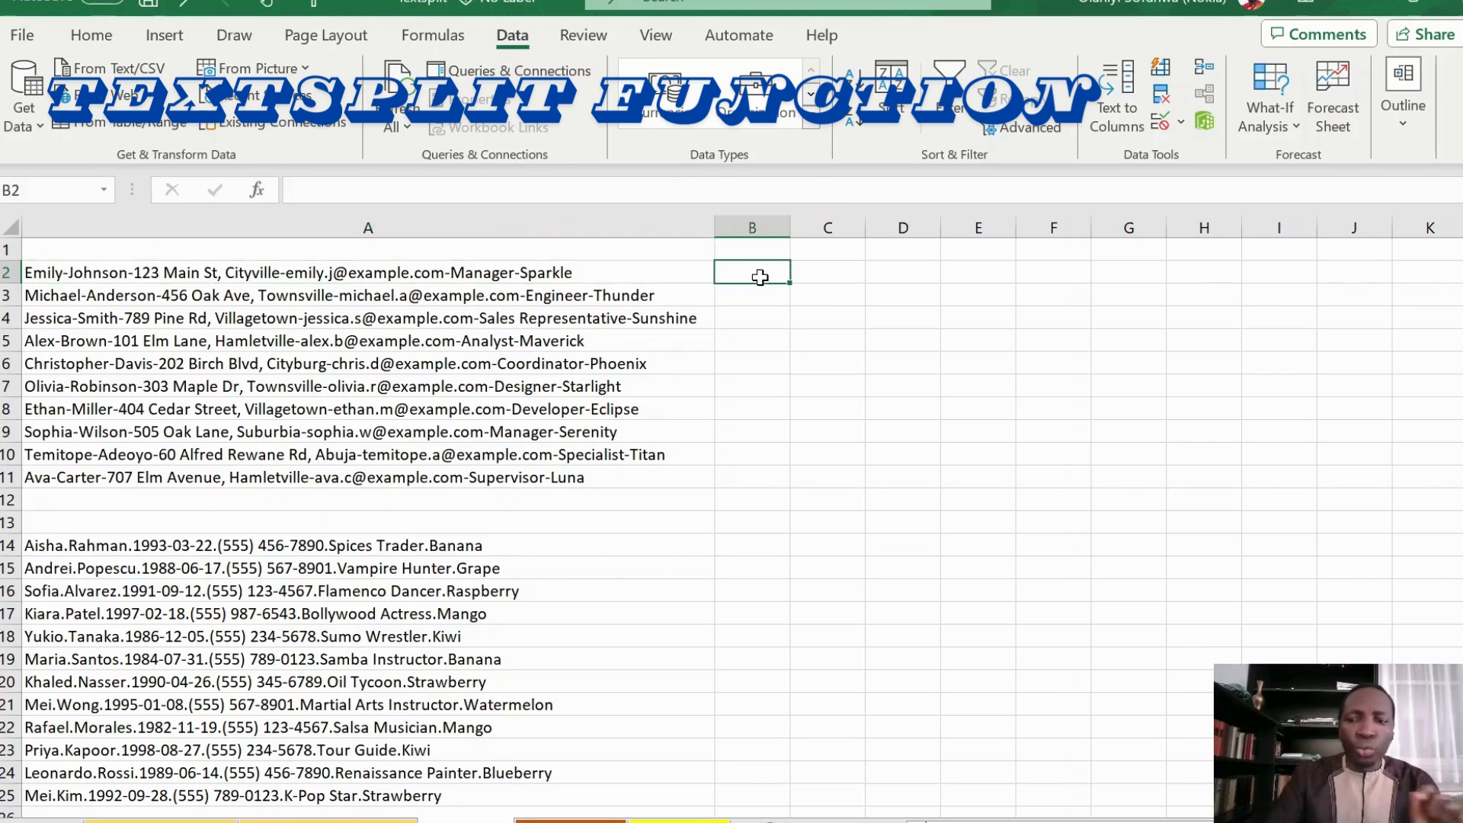
text(=te)
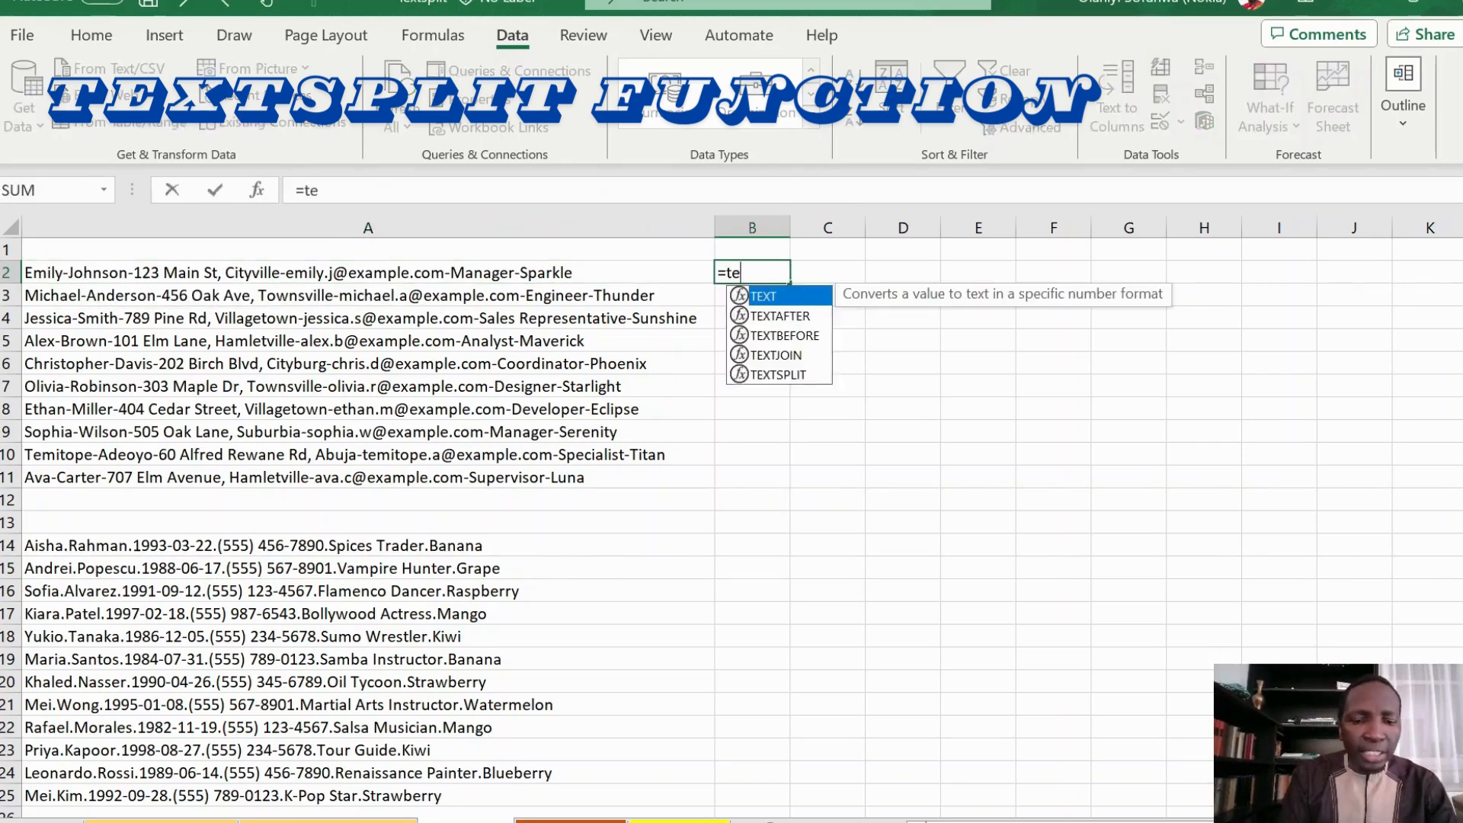
text(xtsplit)
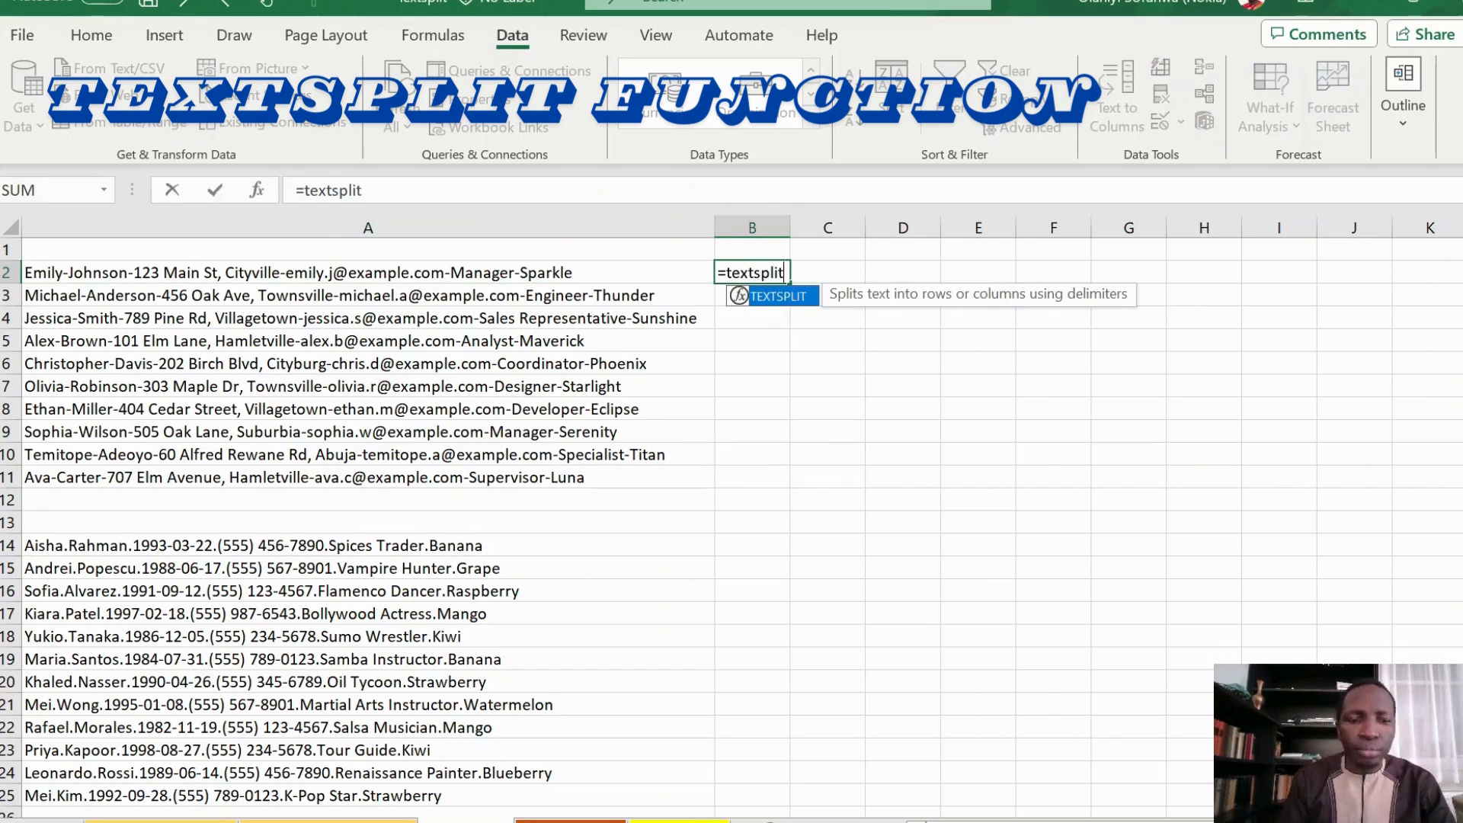
text(()
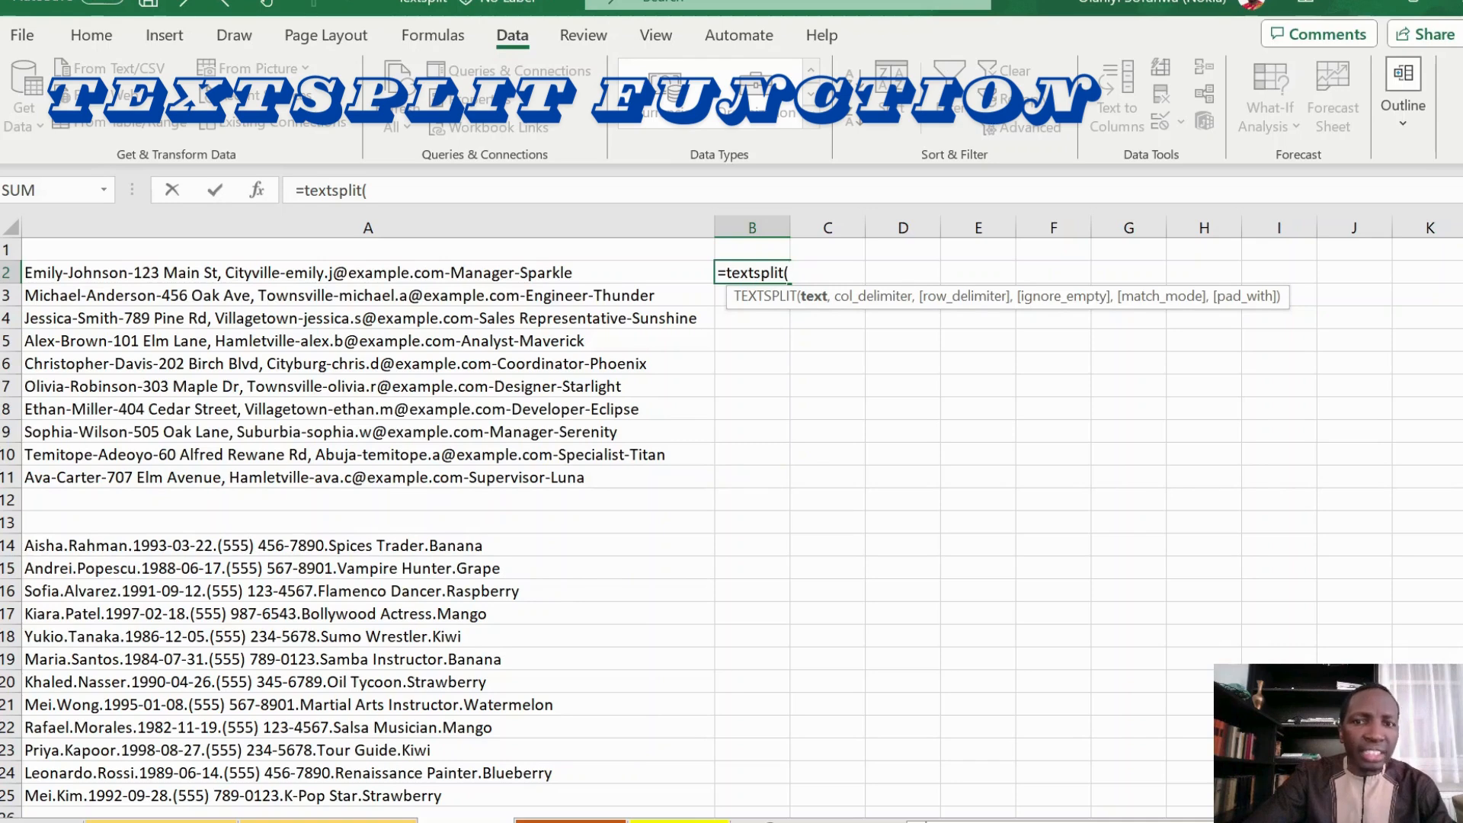
click(455, 274)
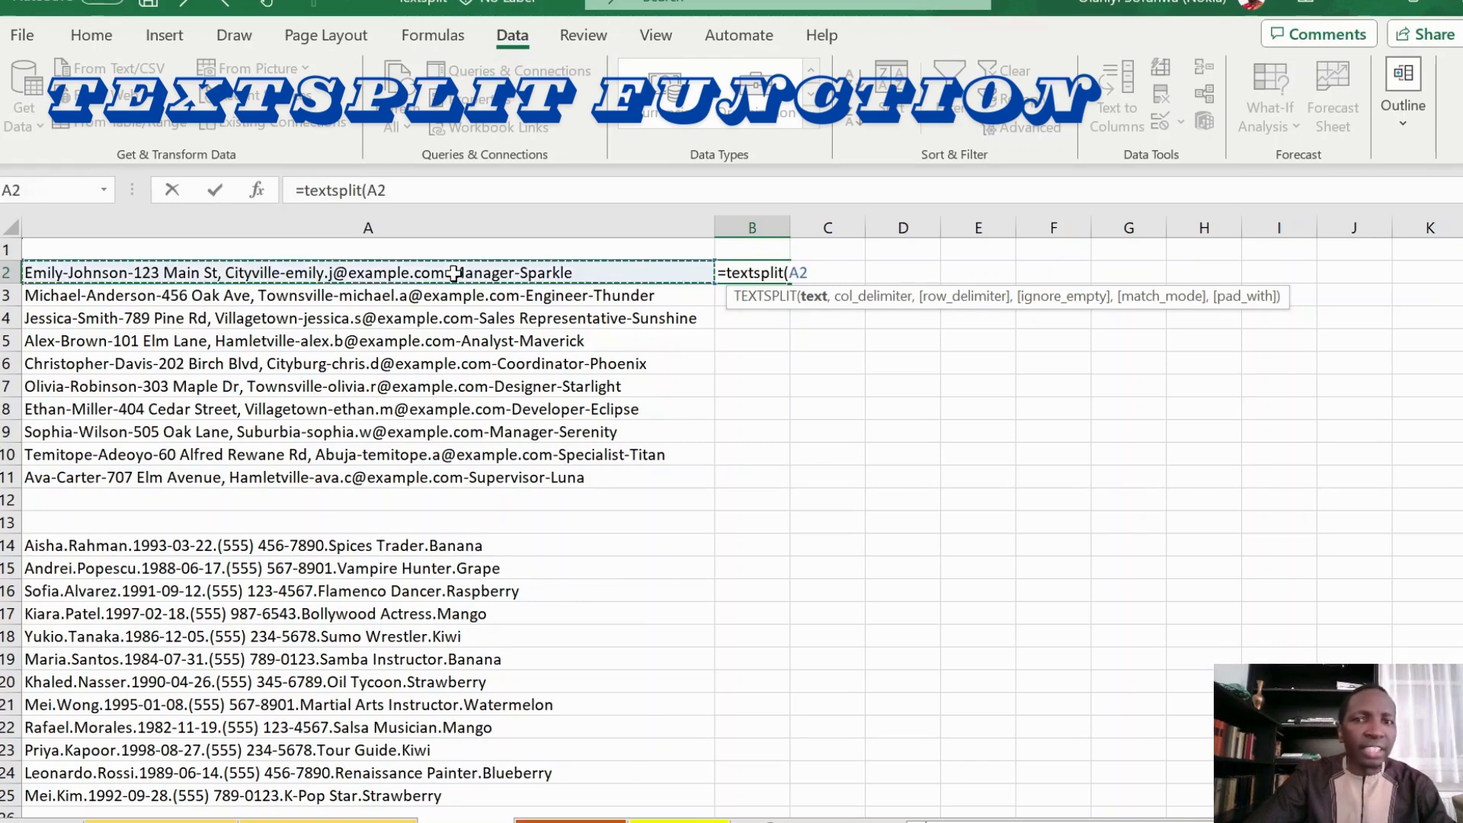
text(,)
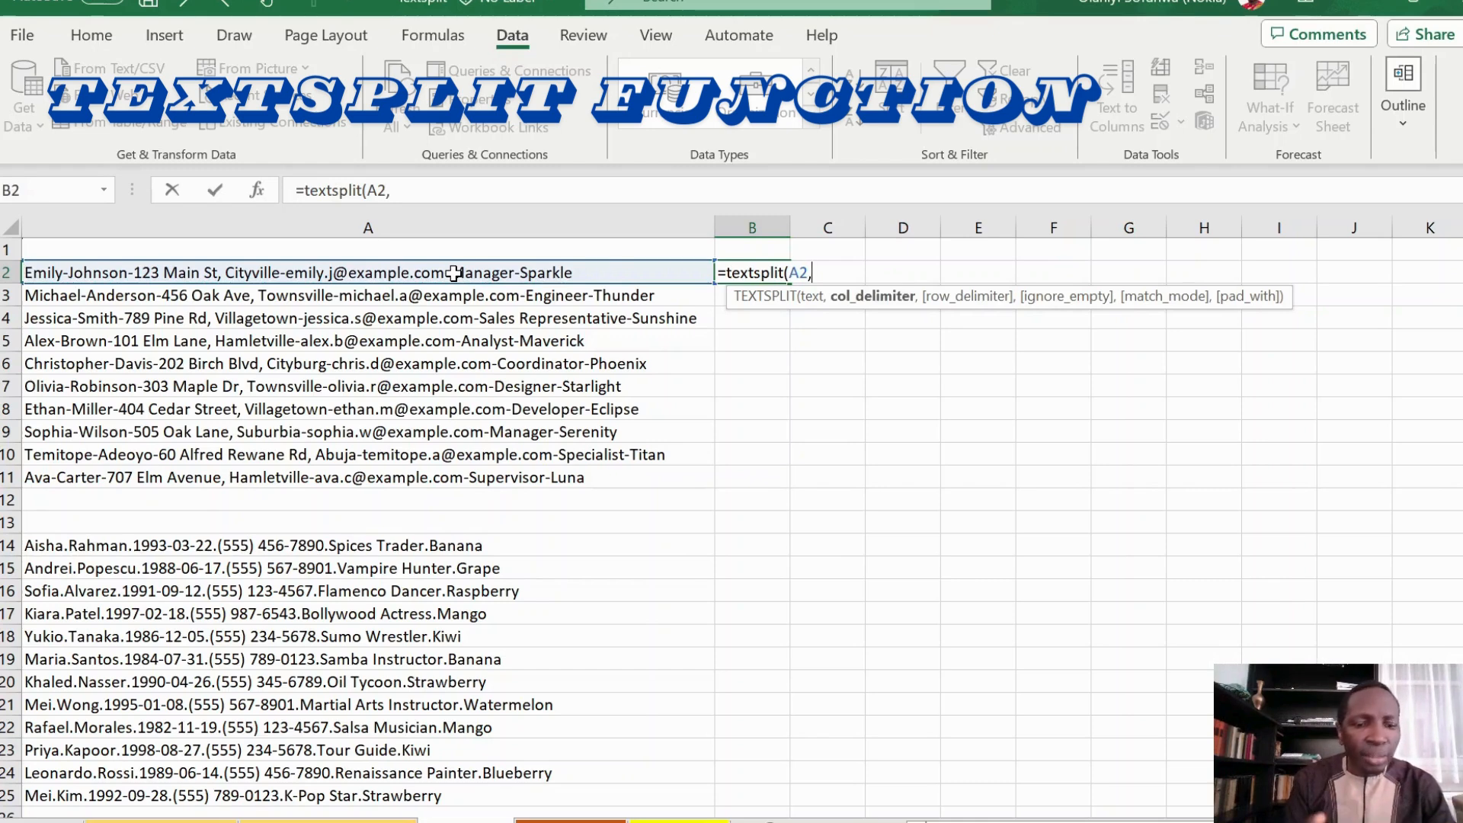
text("-")
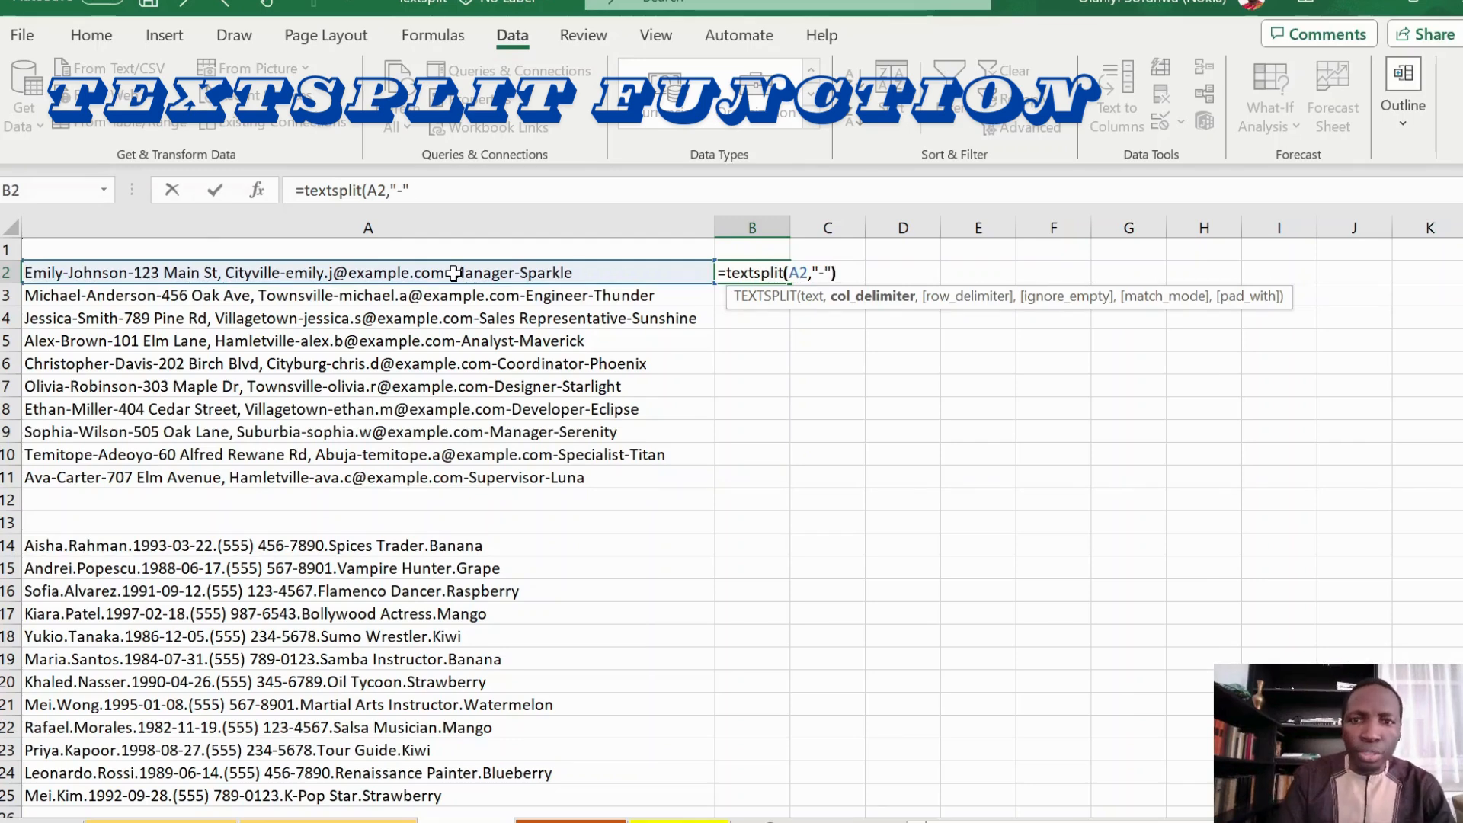
key(Return)
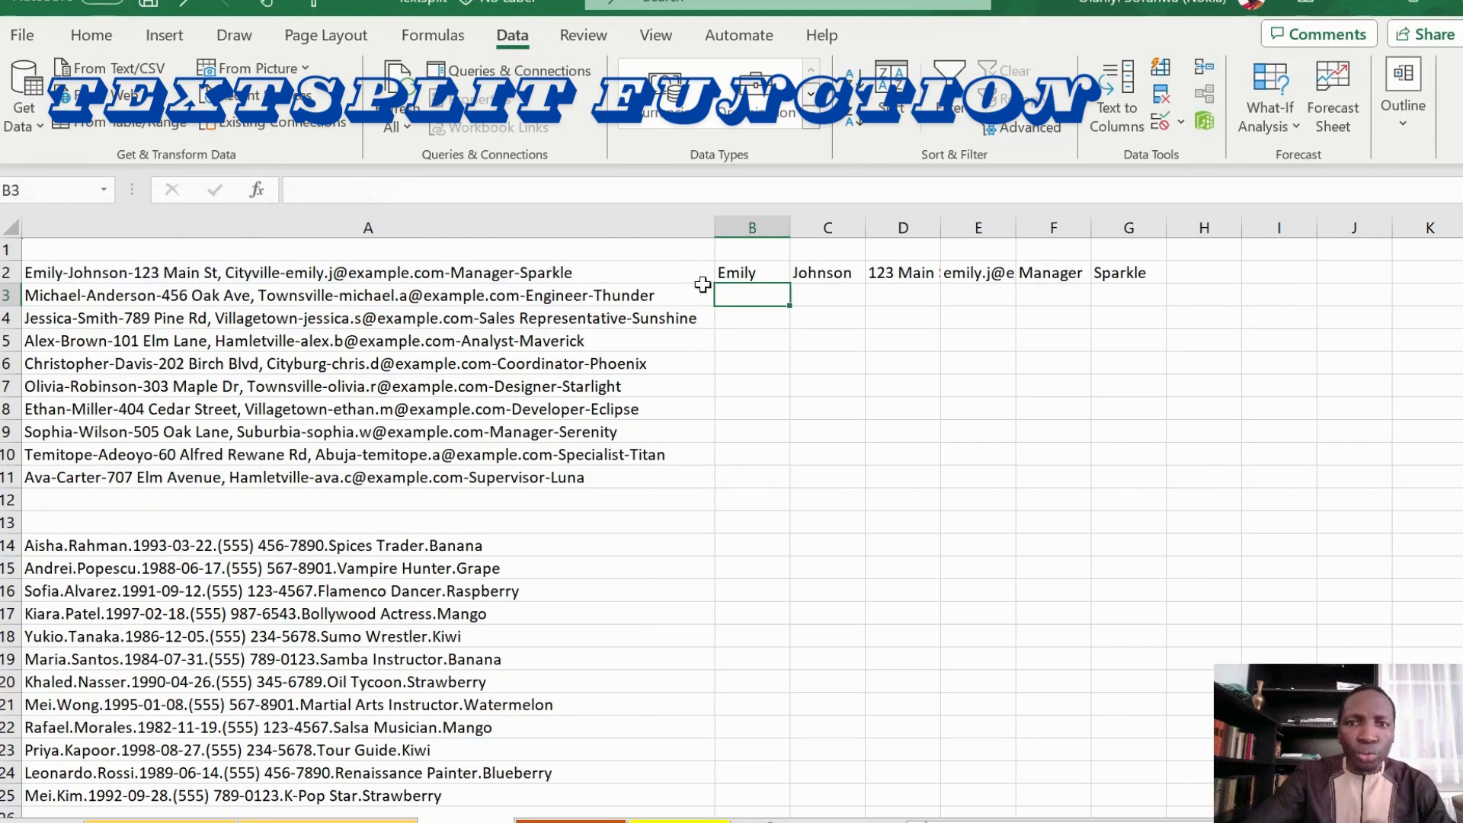
Fill the TEXTSPLIT formula from B2 down to B11 for the remaining hyphen-separated records
drag(777, 272, 892, 272)
click(780, 274)
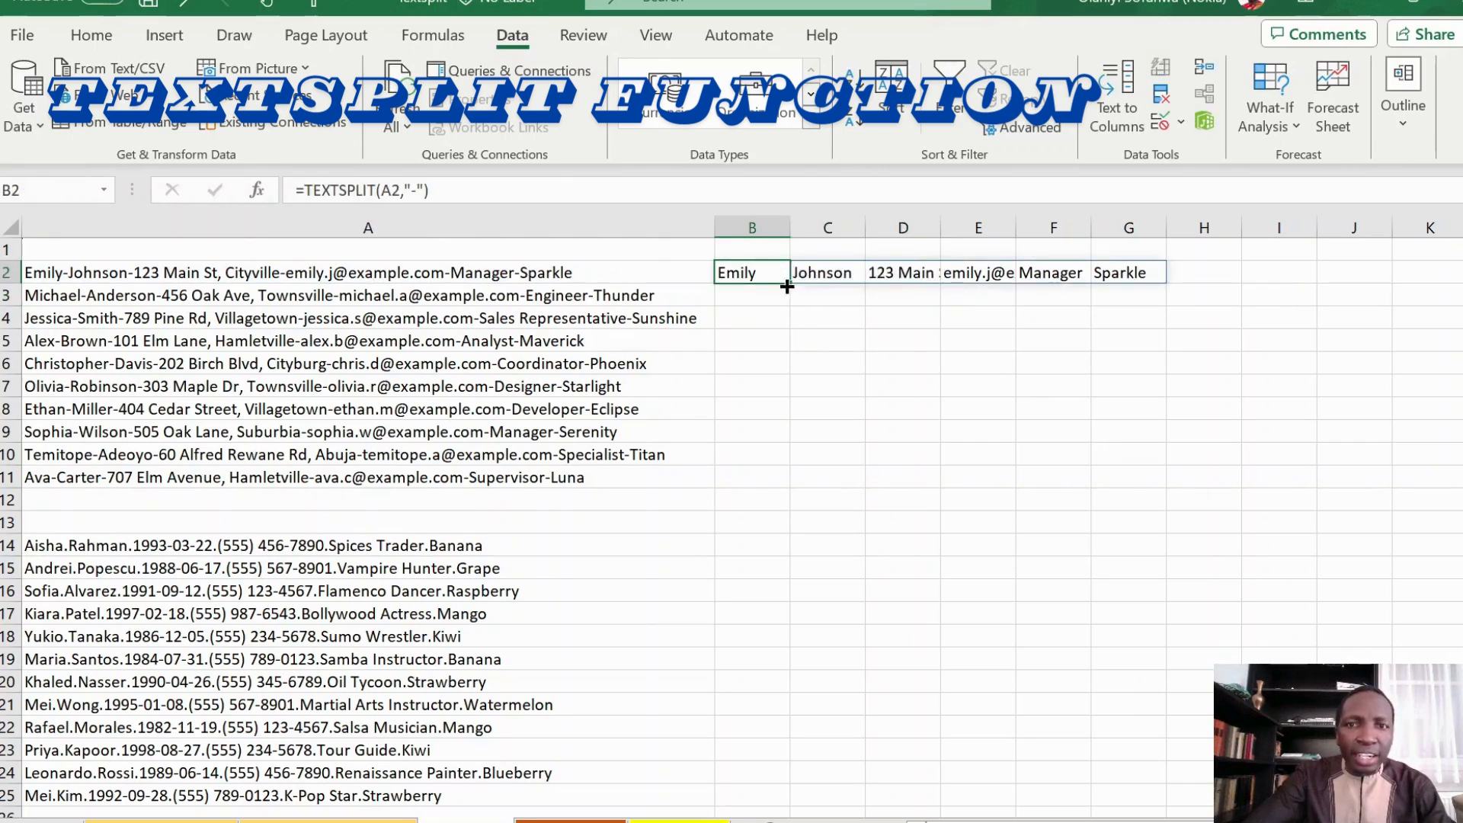
drag(790, 283, 780, 487)
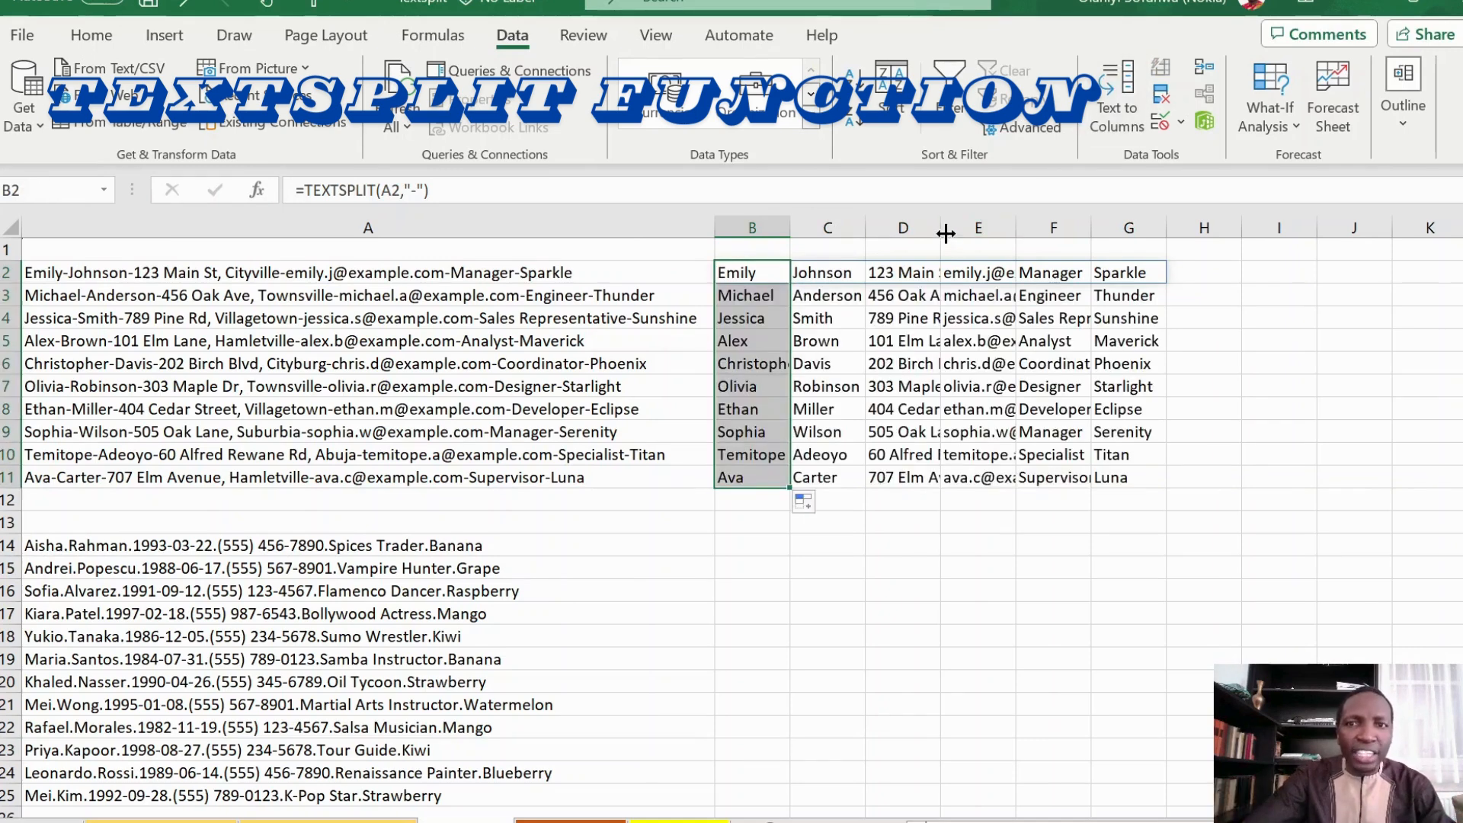
Autofit columns D and E to show the full addresses and e-mails, and select B2 to check its formula
double_click(945, 230)
double_click(1161, 229)
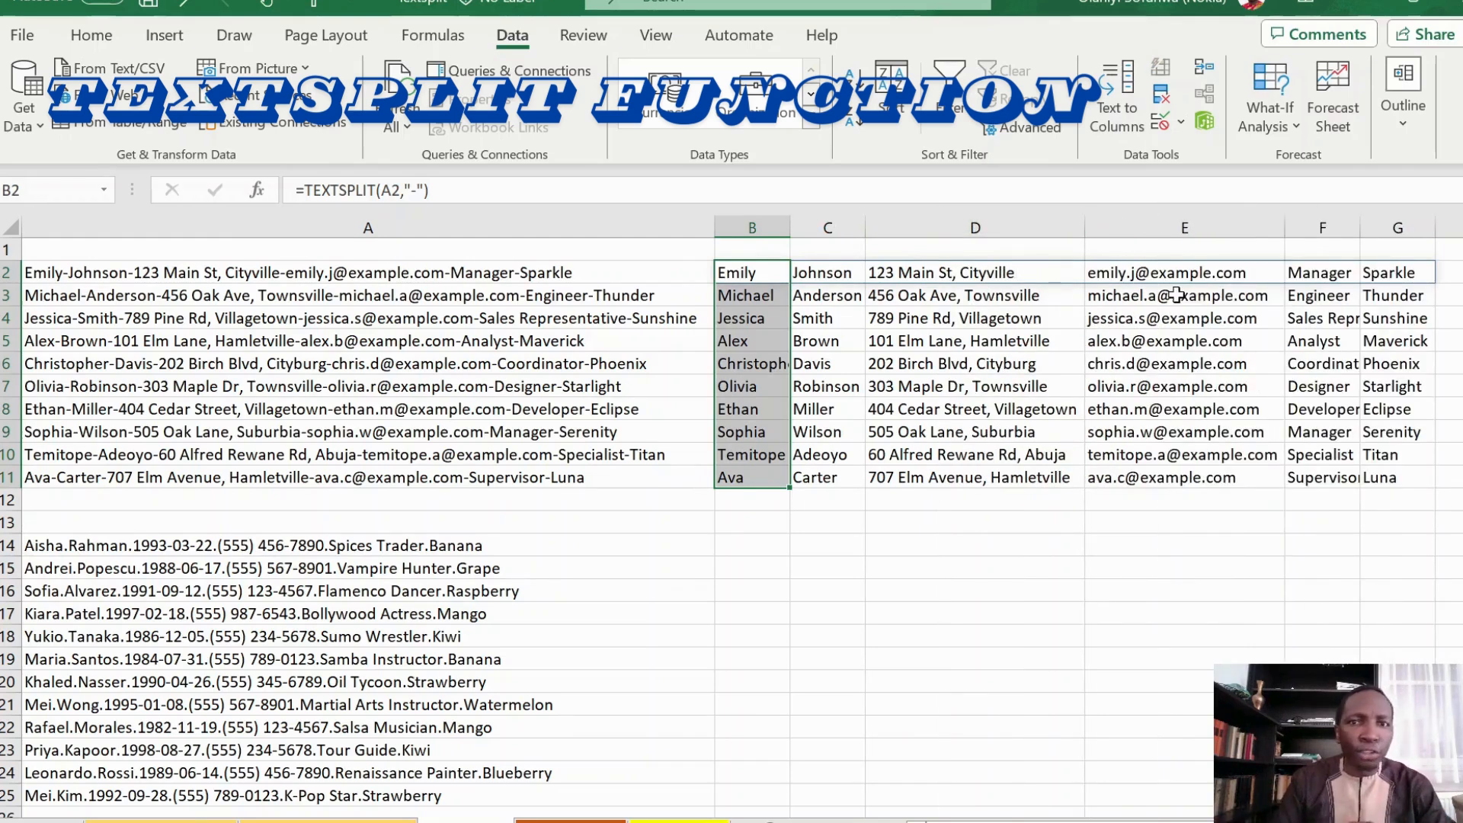
click(771, 275)
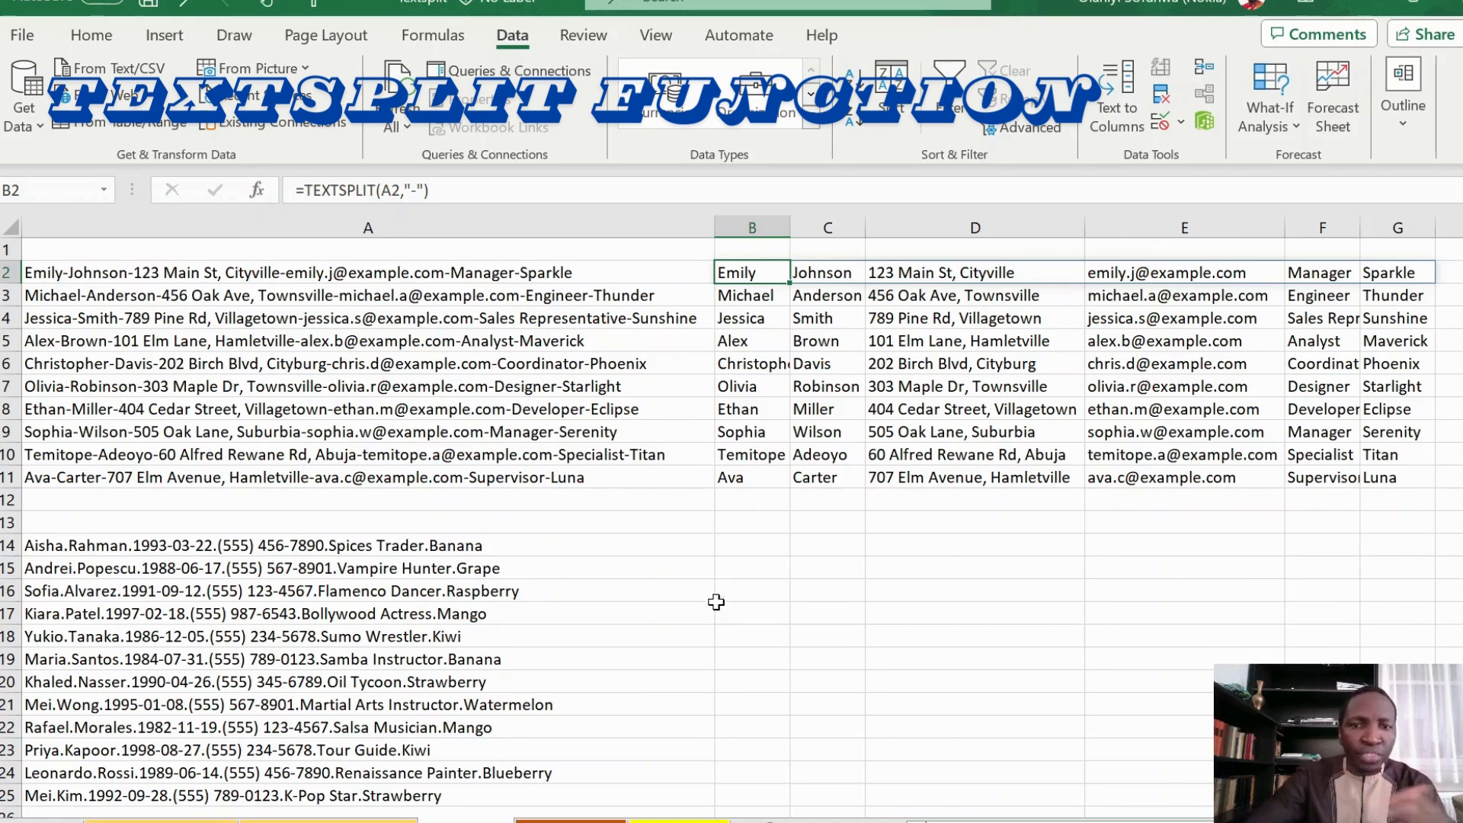
Enter the formula =TEXTSPLIT(A14,".") in B14 to split the first period-separated record
click(734, 547)
scroll(734, 541, down, 2)
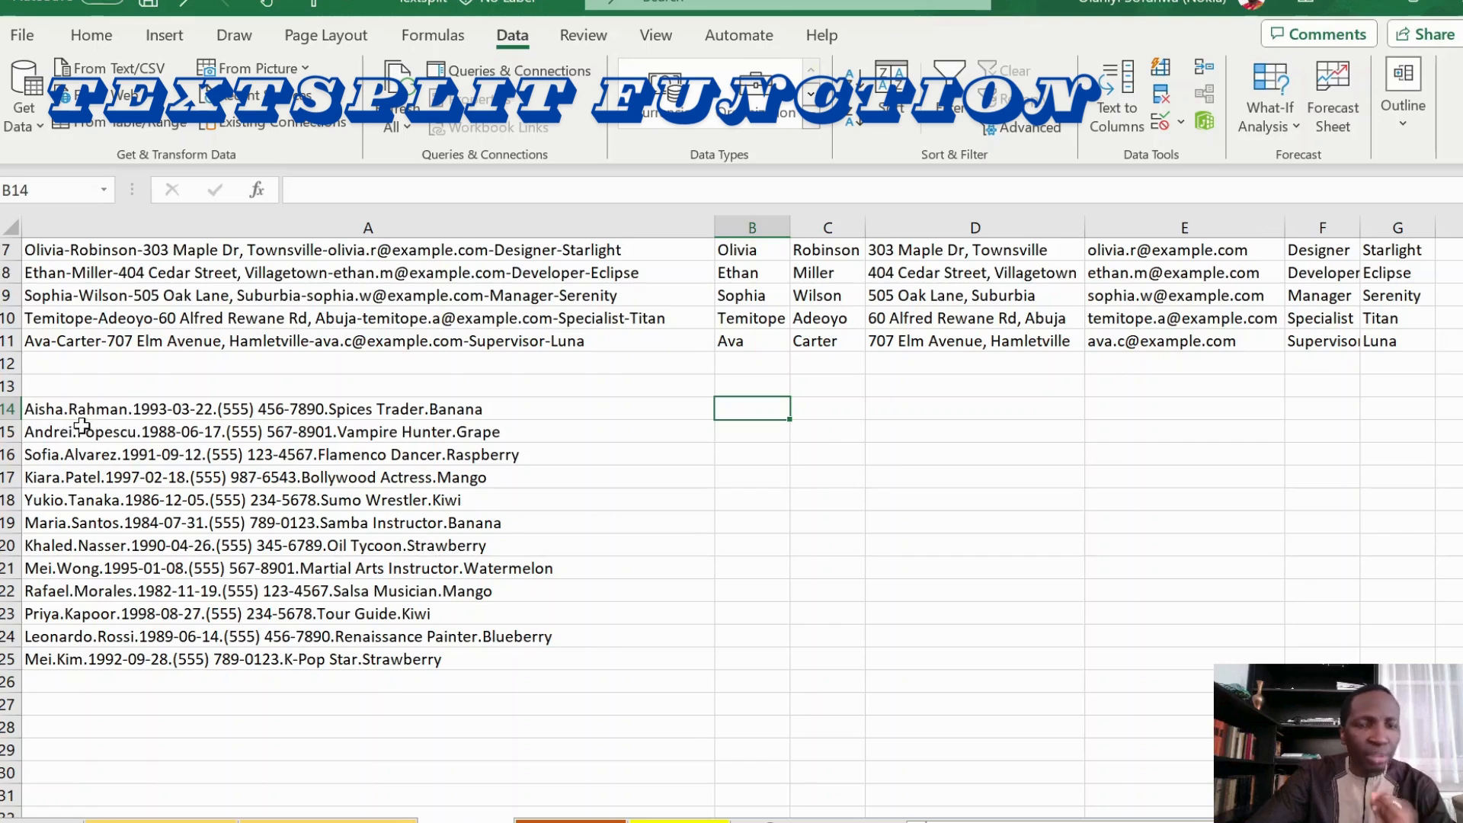
text(=)
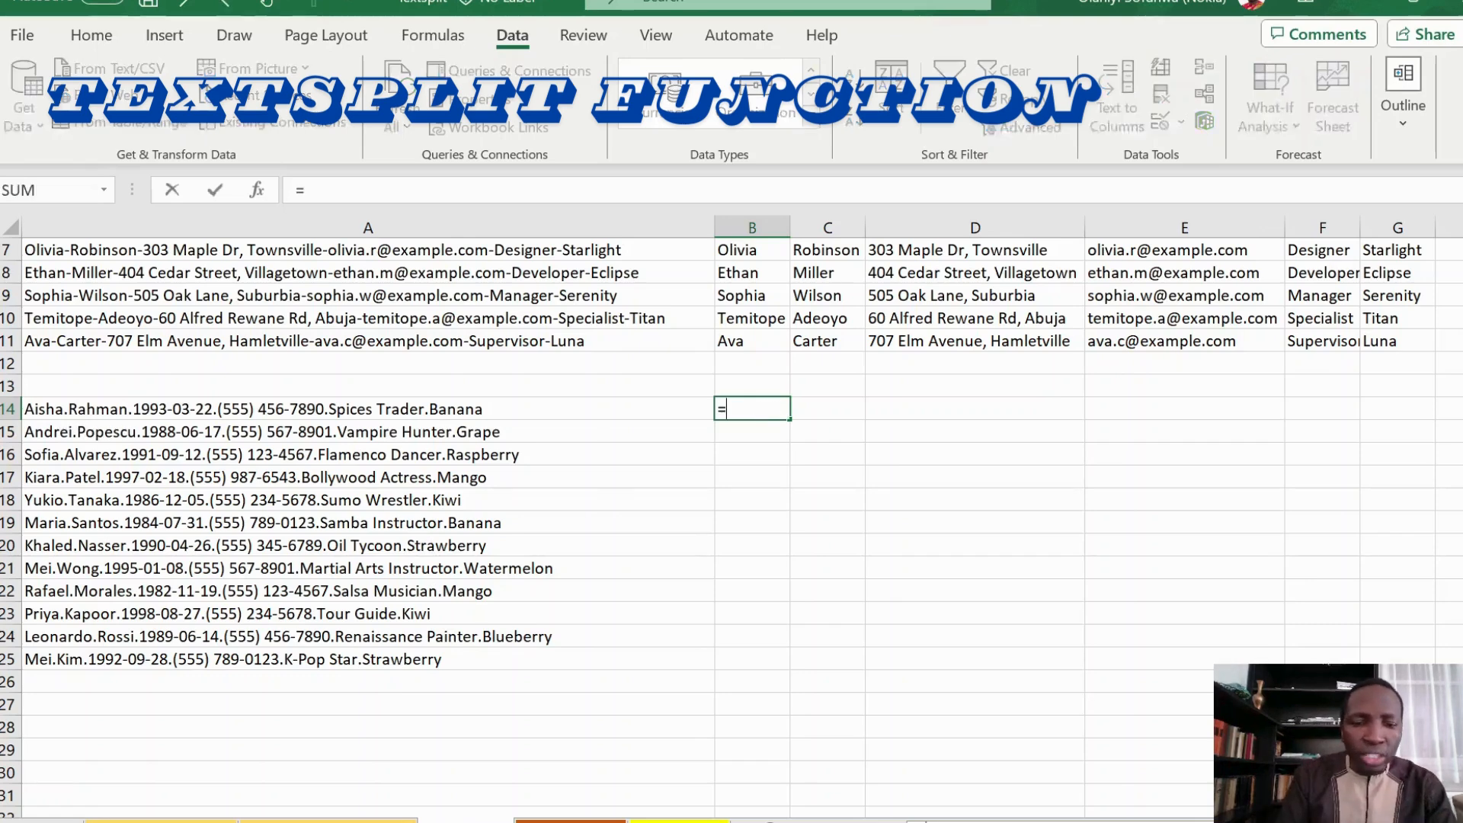
text(textsplit)
double_click(772, 433)
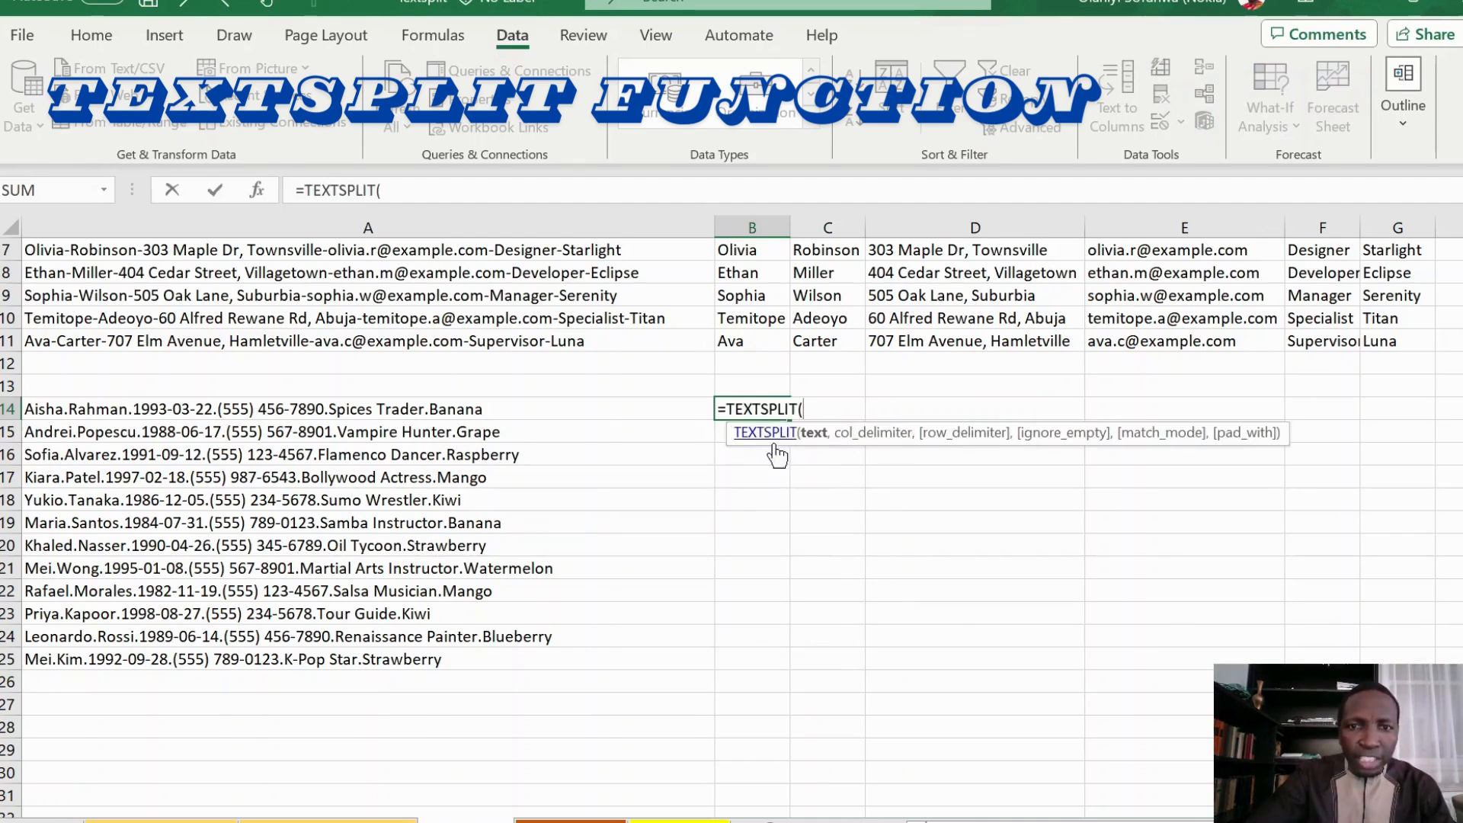
click(308, 411)
text(,)
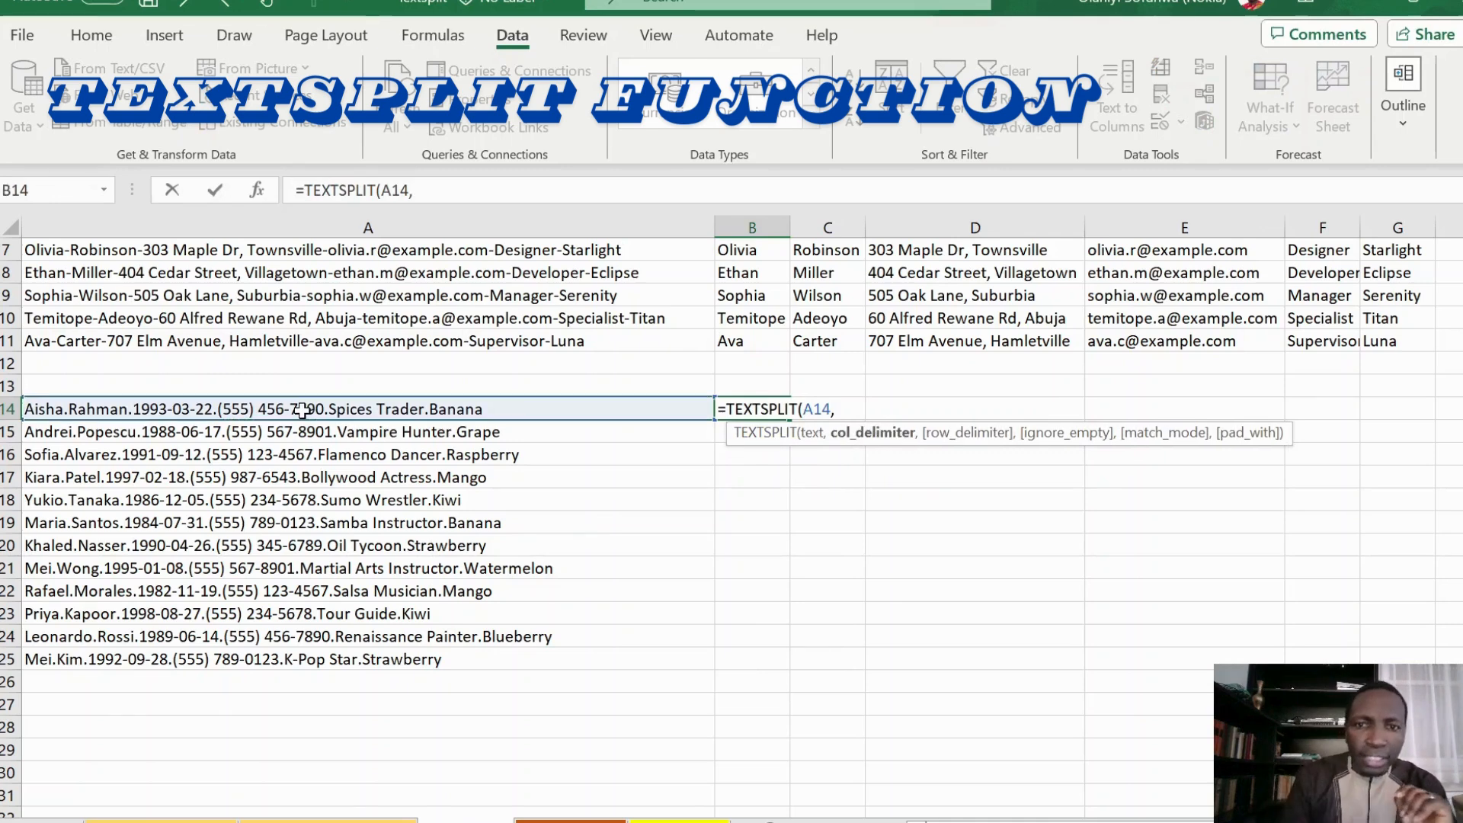
text(".")
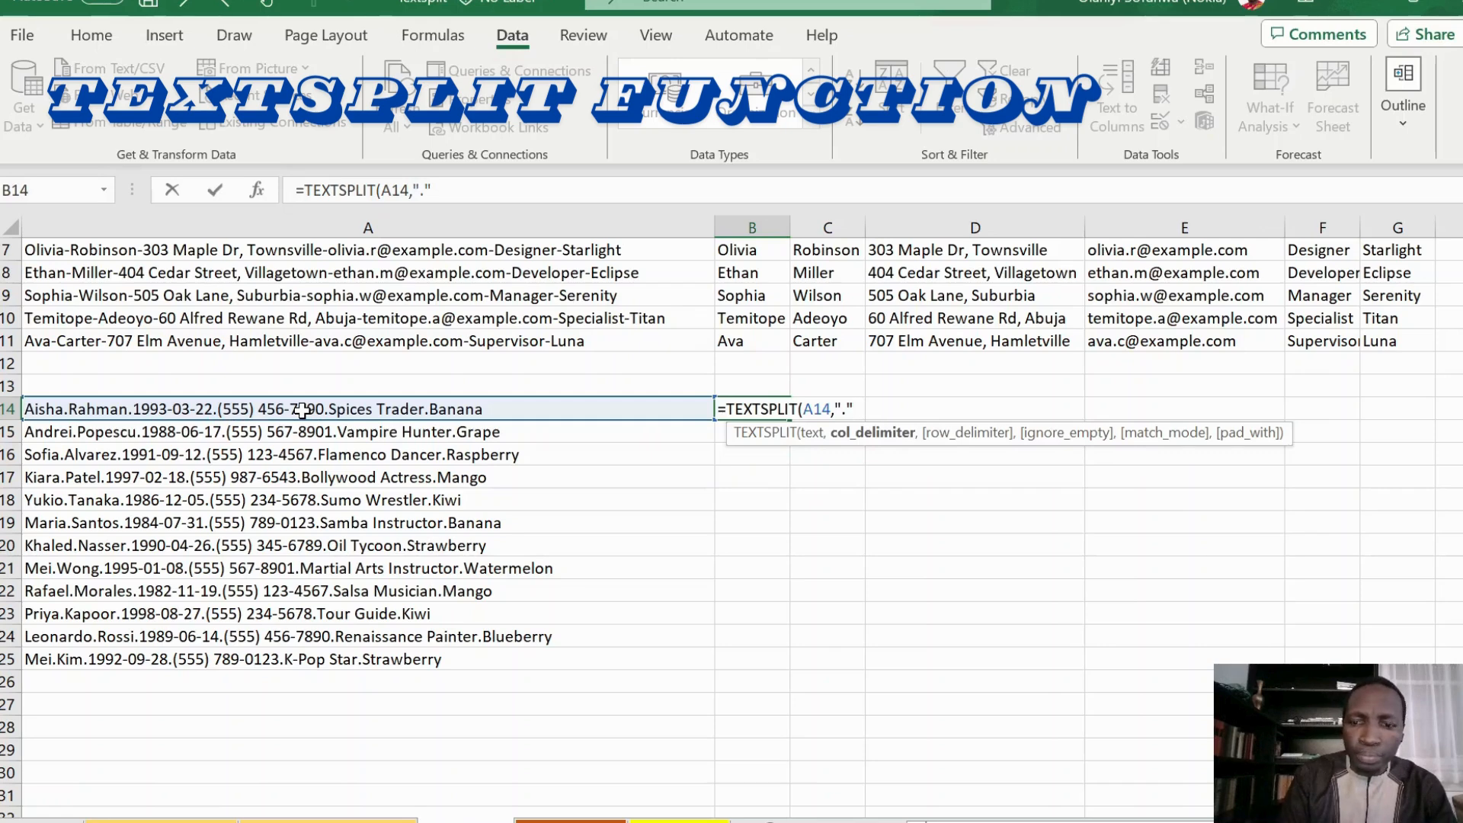
text(."))
key(Return)
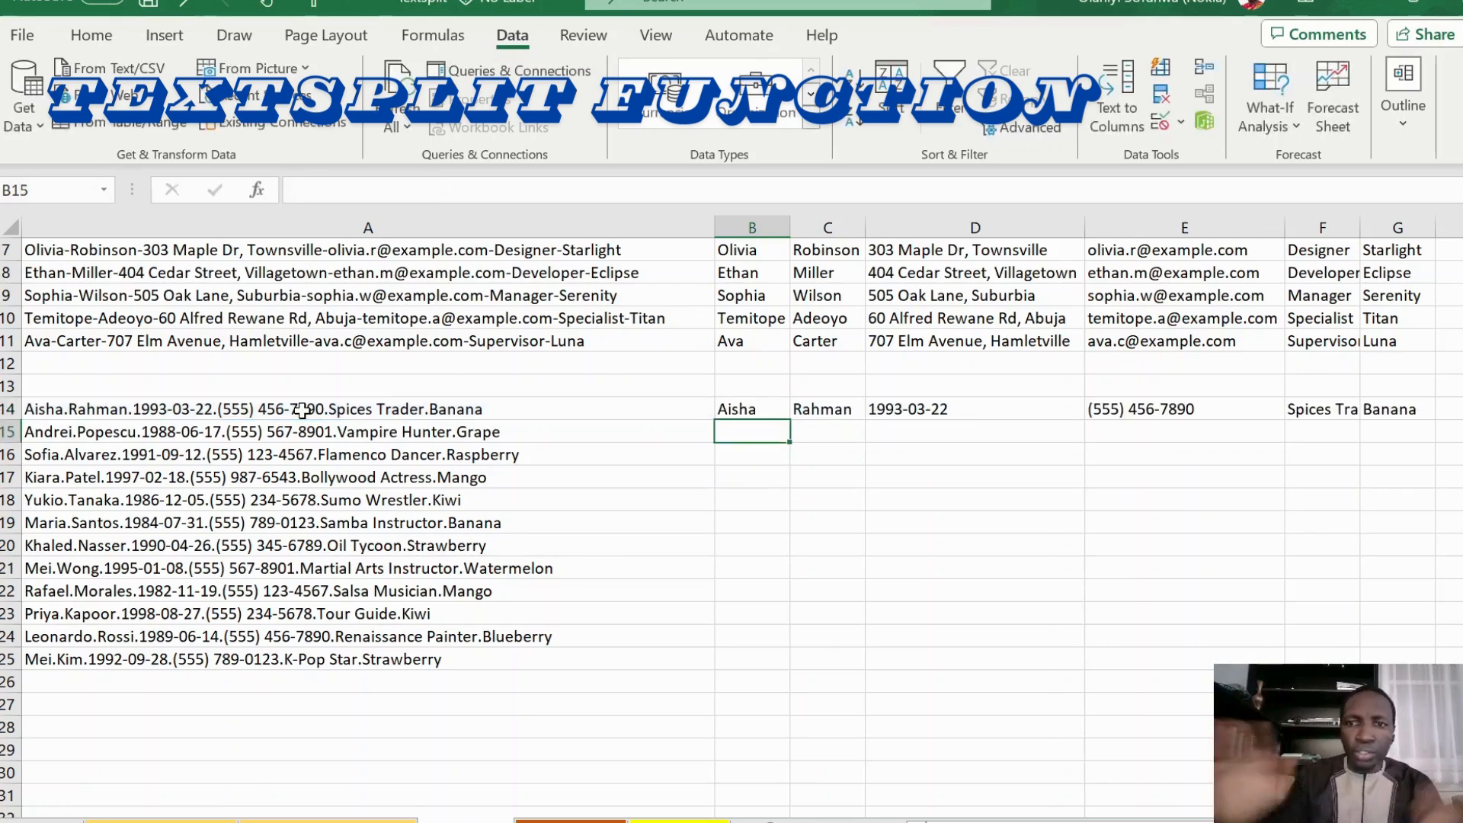
Fill the TEXTSPLIT formula from B14 down to B25 and autofit column F
click(771, 412)
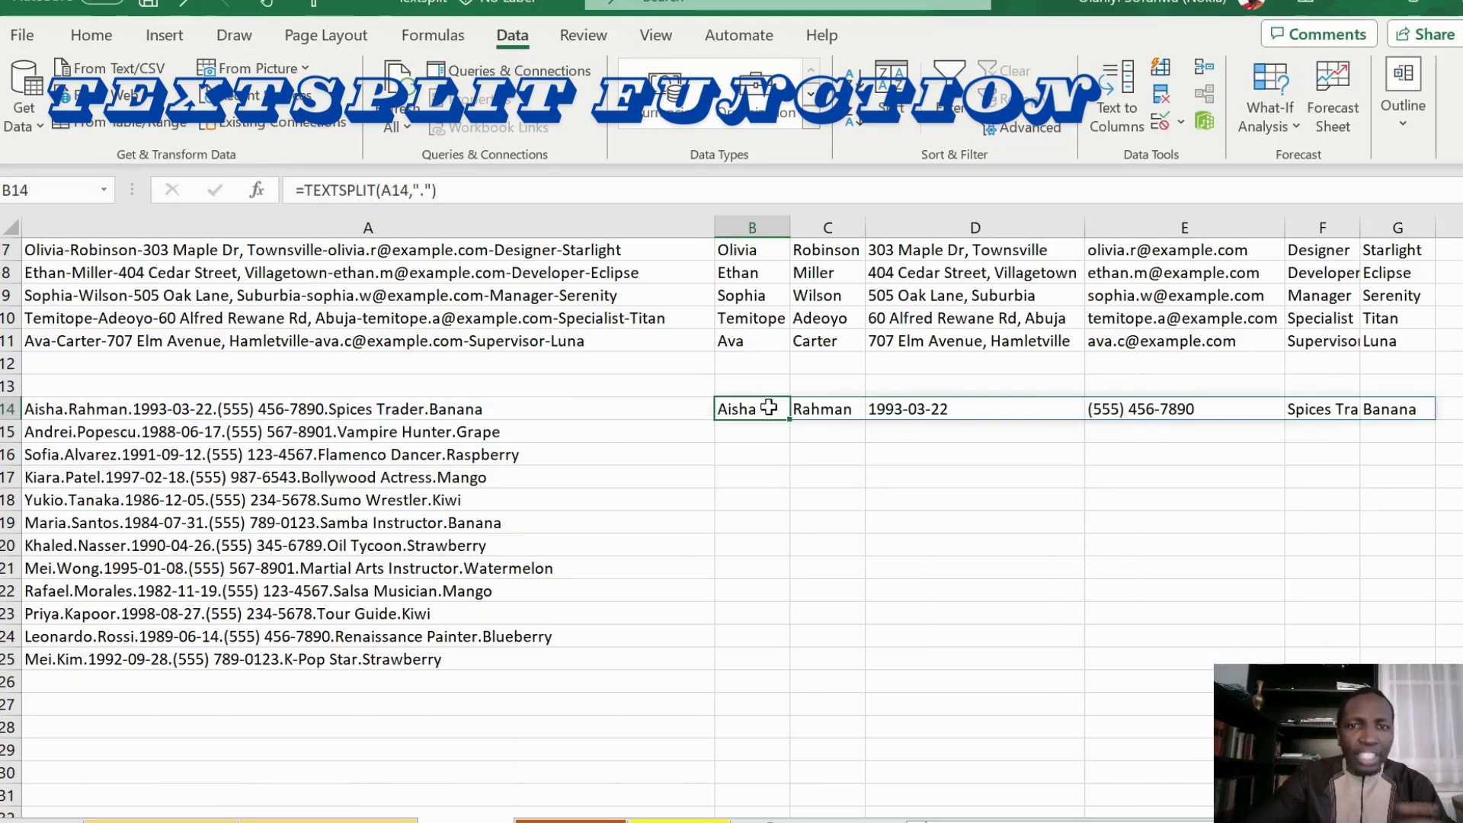
drag(789, 419, 768, 668)
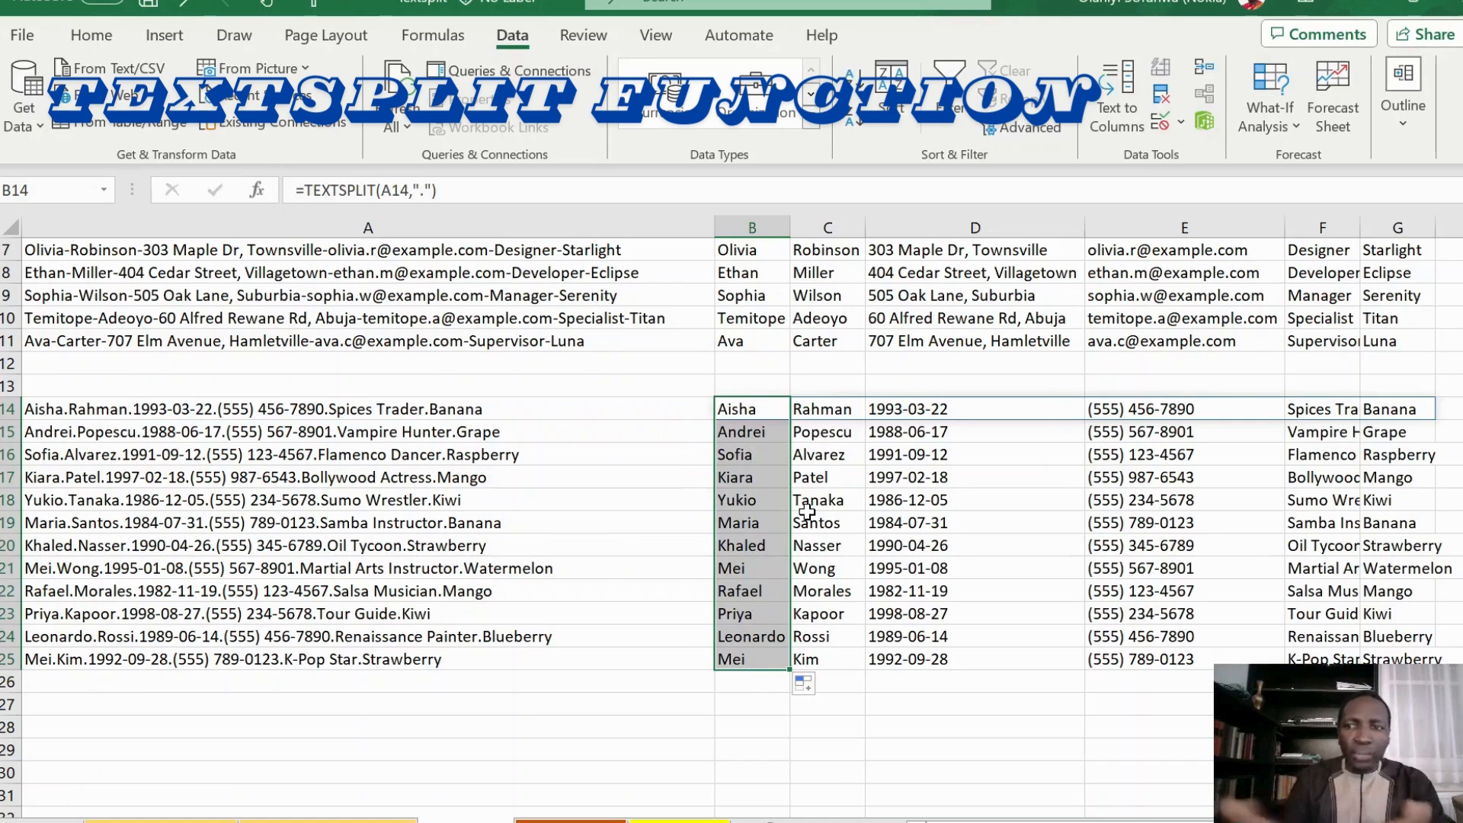
double_click(1361, 227)
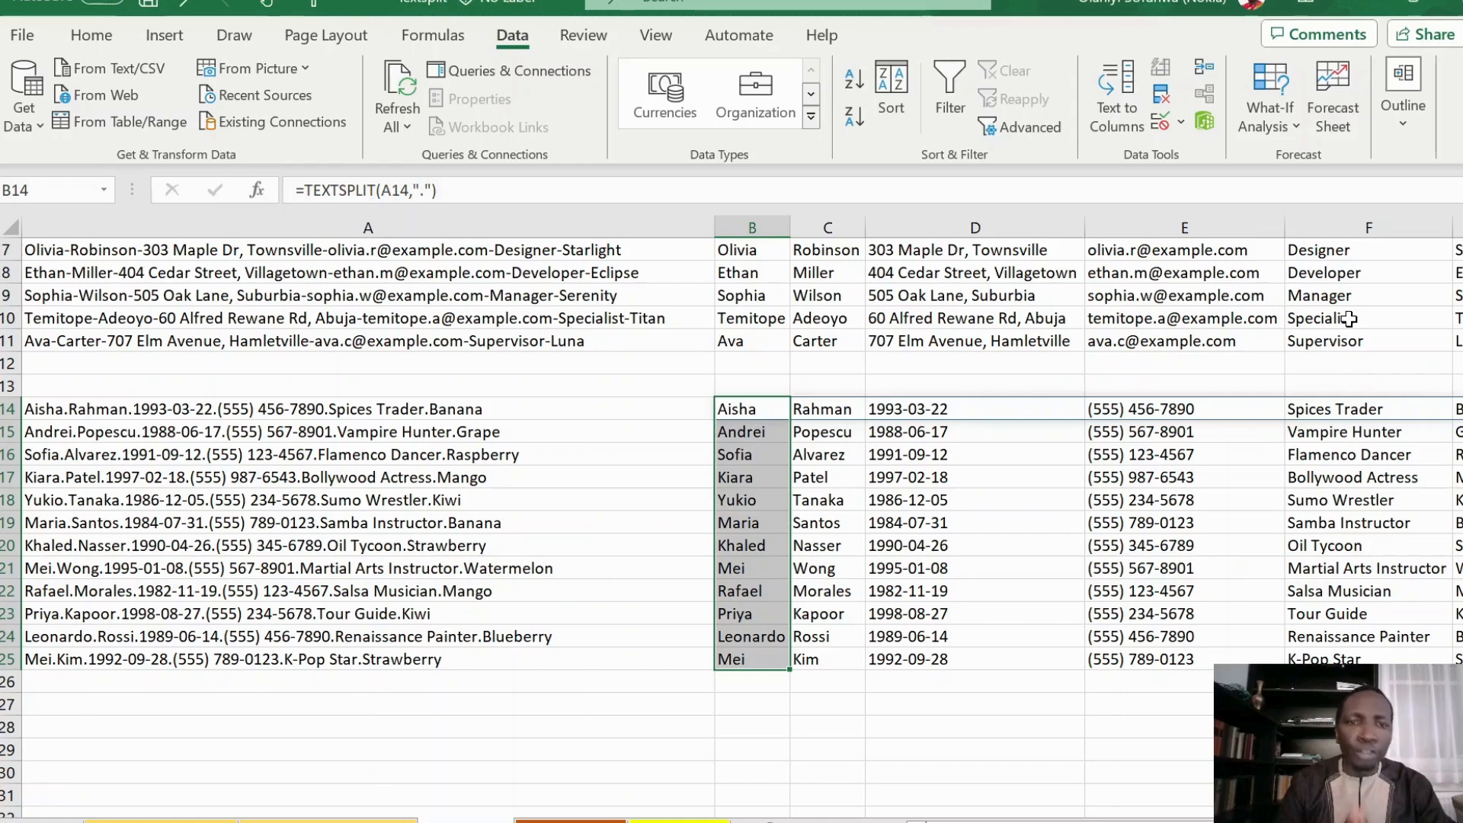
scroll(1349, 319, up, 1)
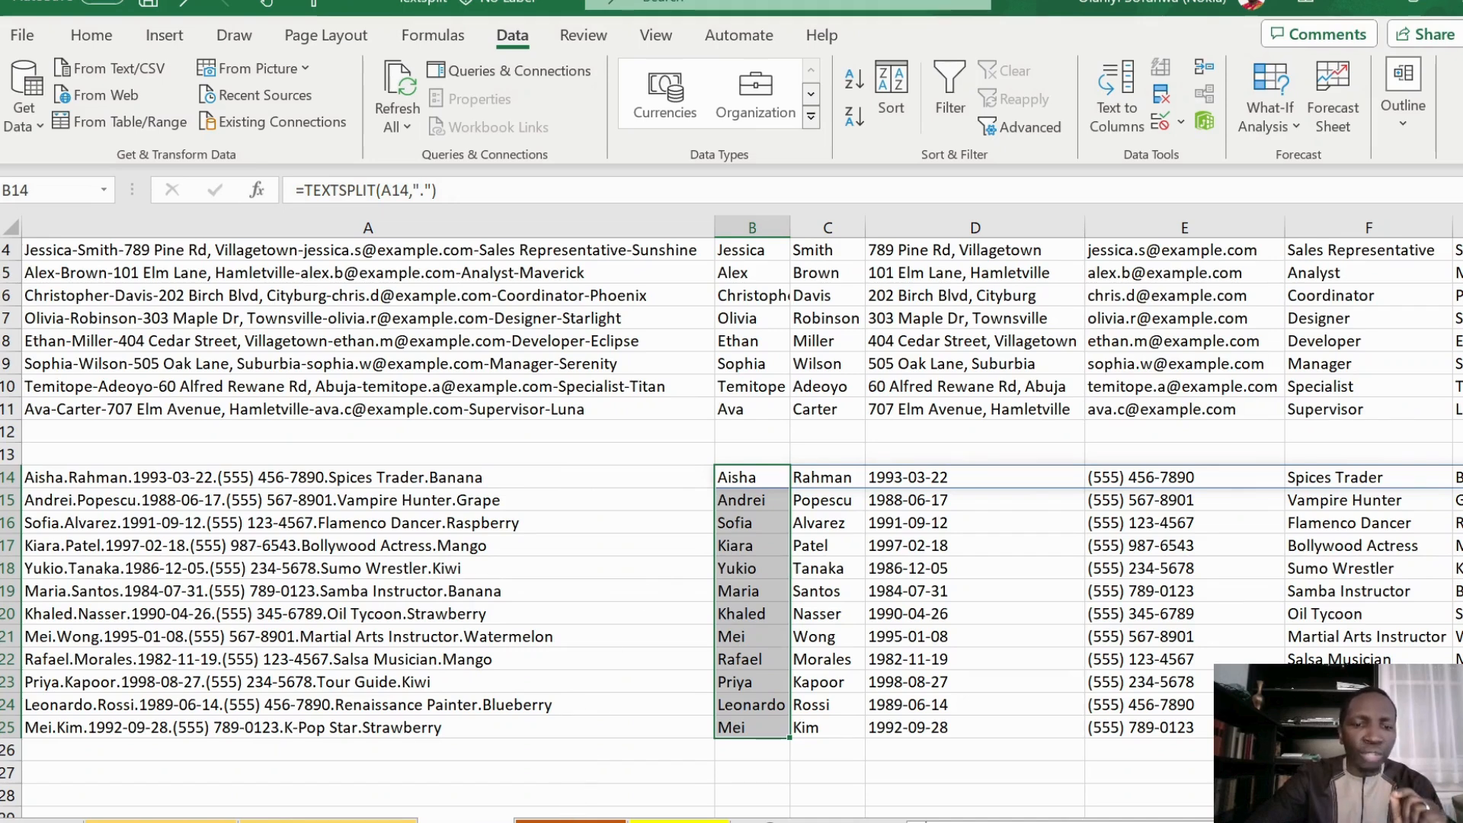
On the next sheet, enter =TEXTBEFORE(A2,"-") in B2 to extract the country code and fill it down to B15
click(466, 820)
scroll(259, 487, up, 1)
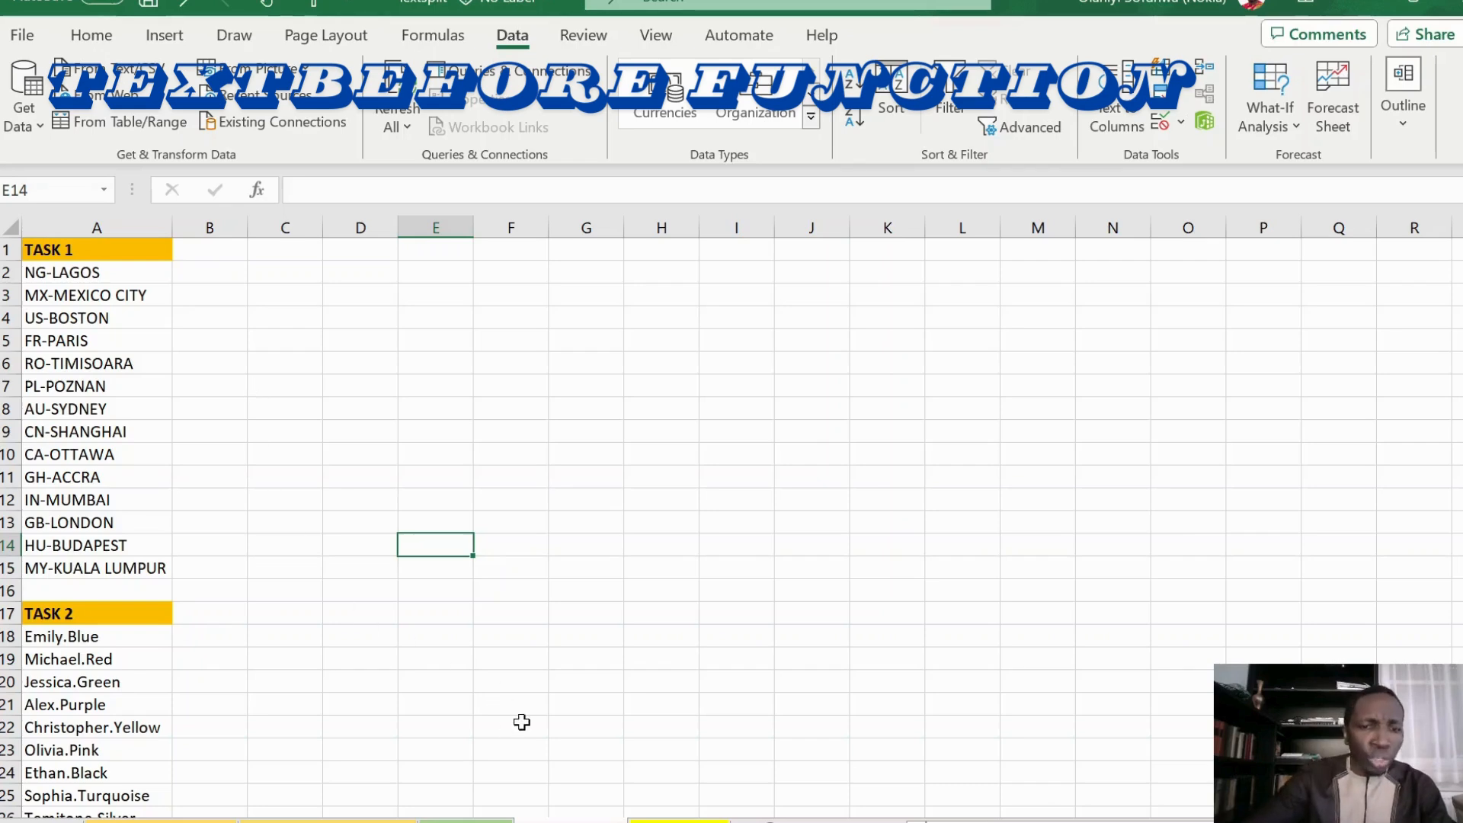
click(200, 277)
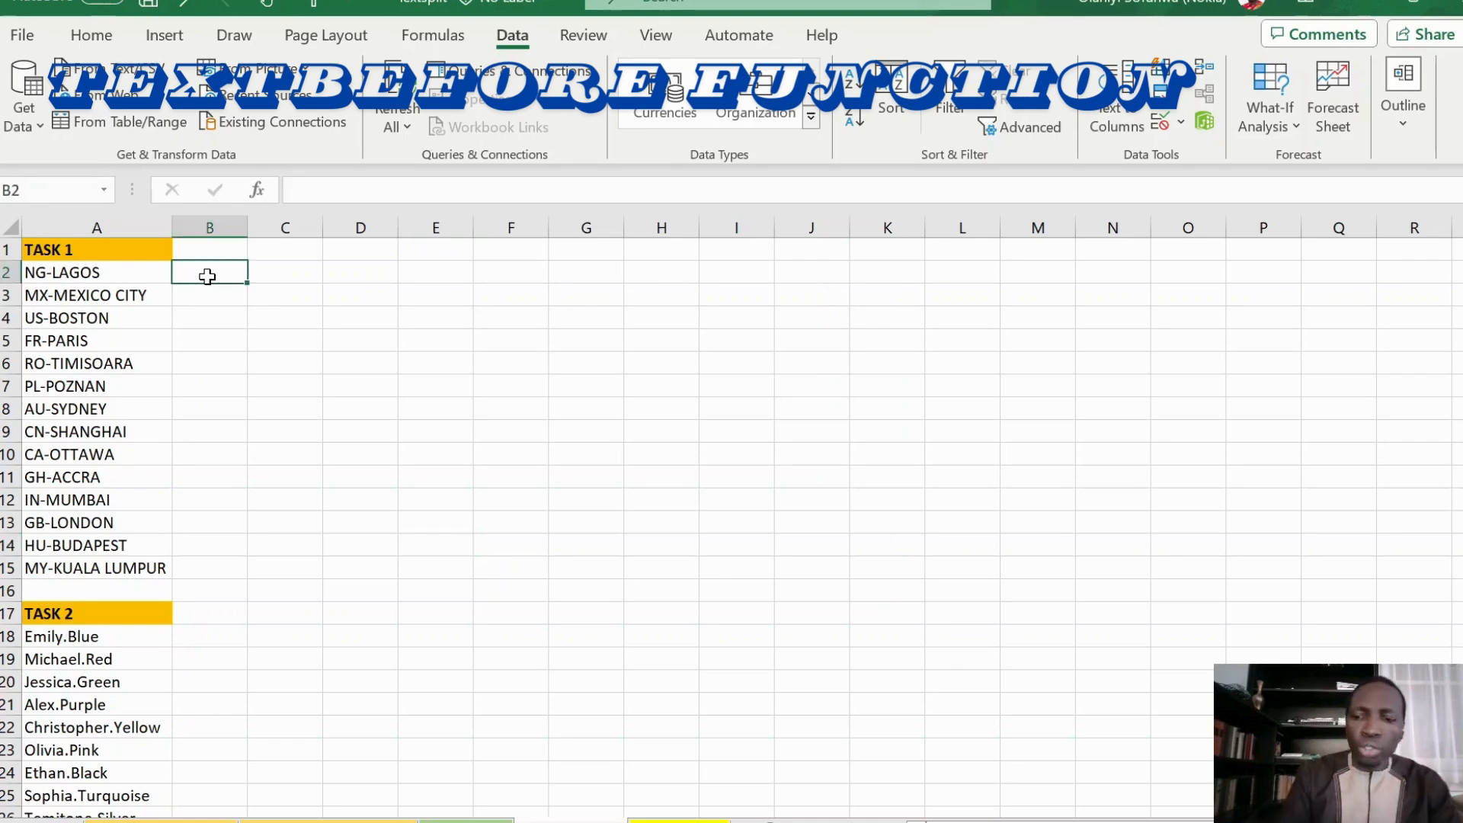
text(=tet)
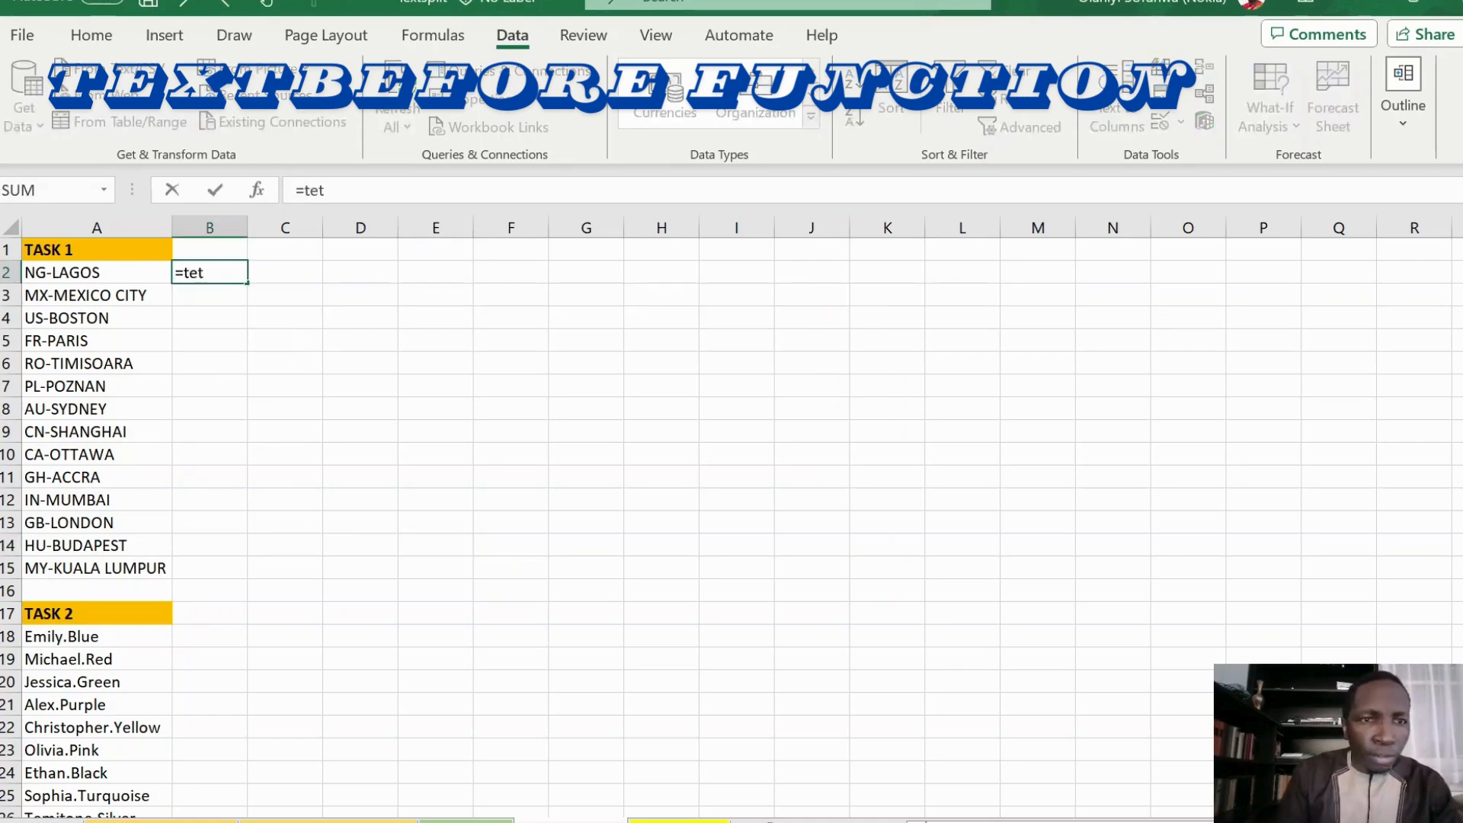
key(BackSpace)
text(xtb)
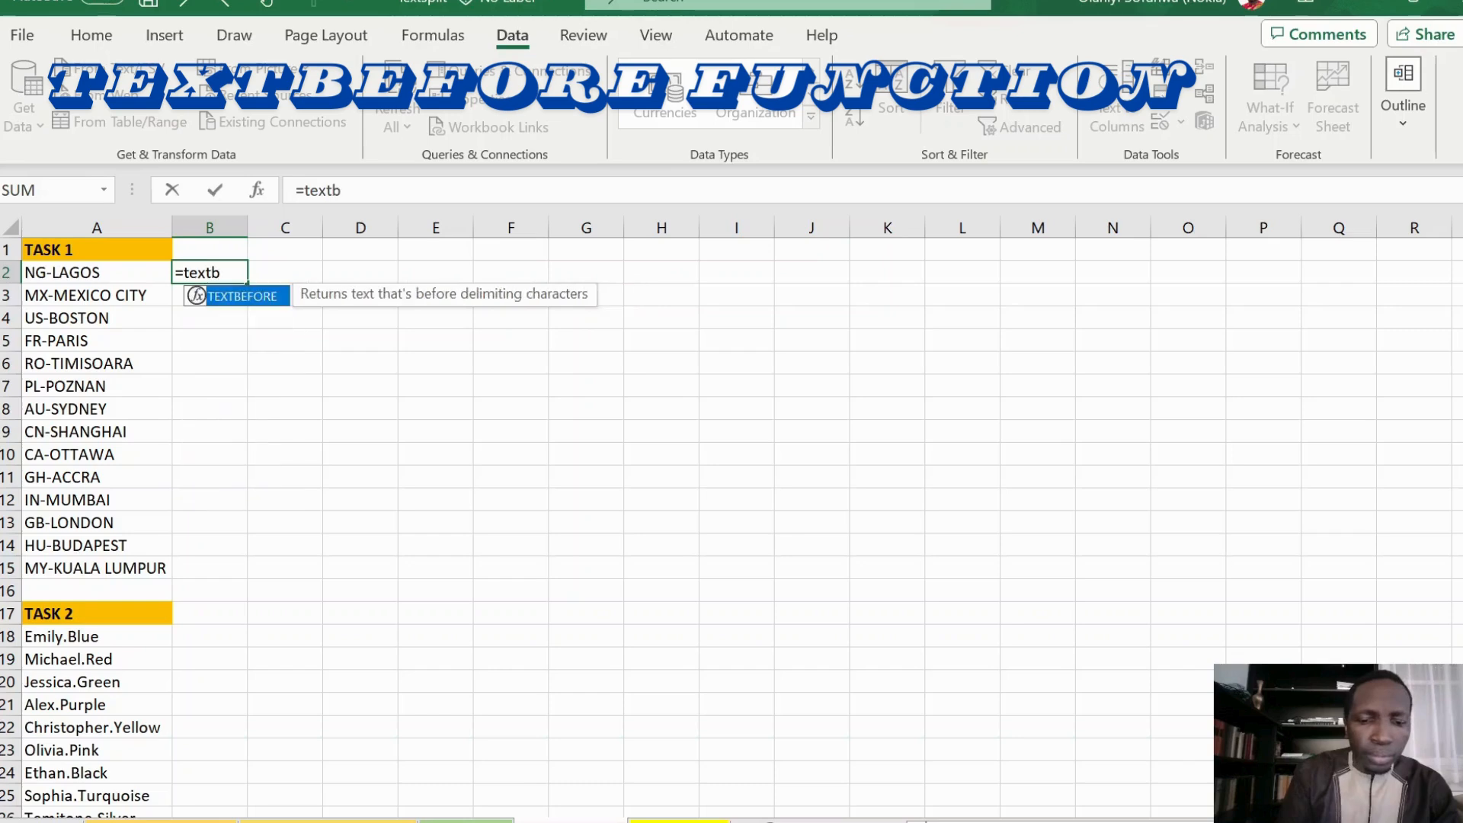
text(efore()
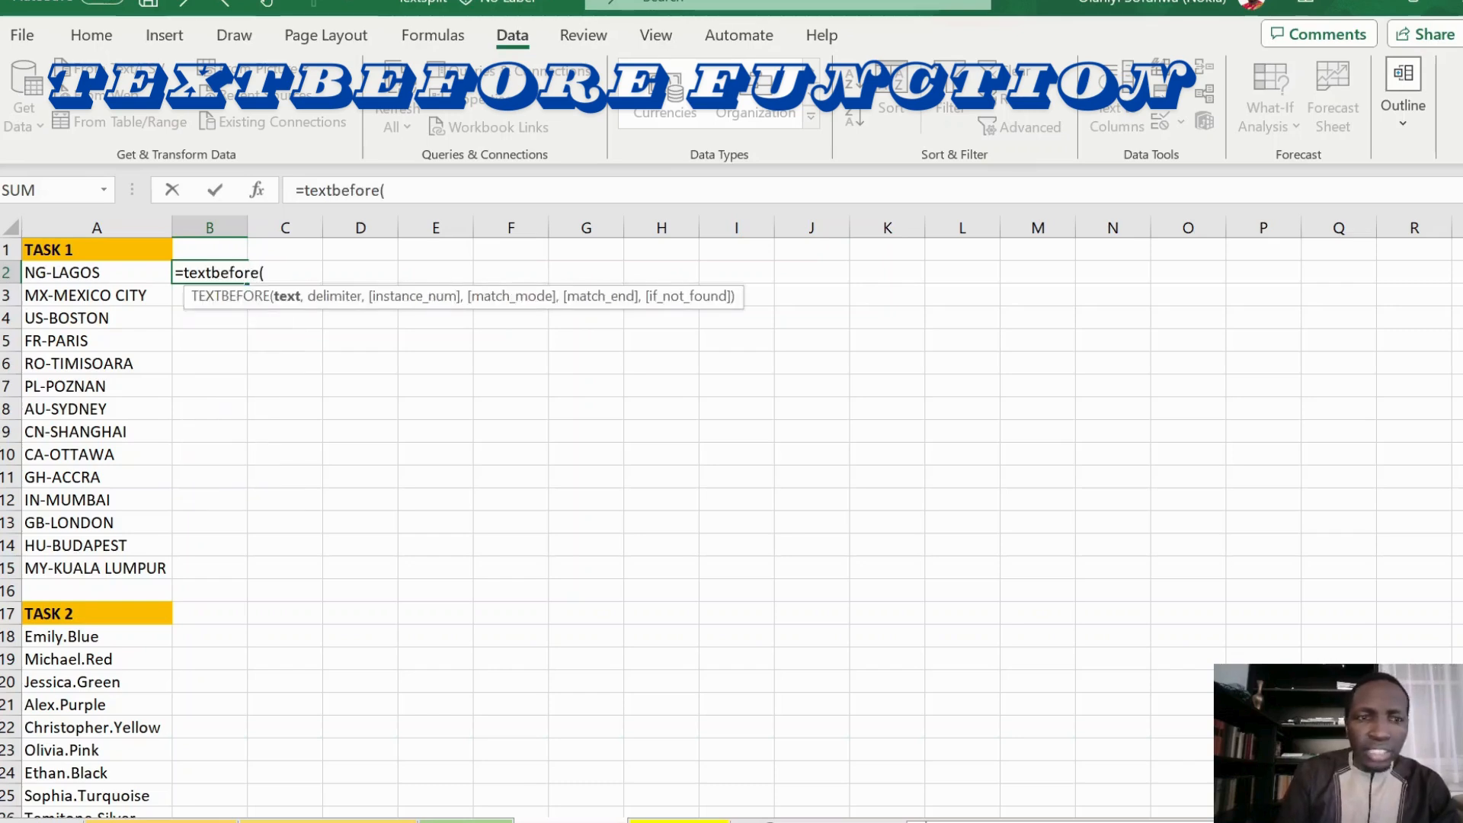
click(81, 275)
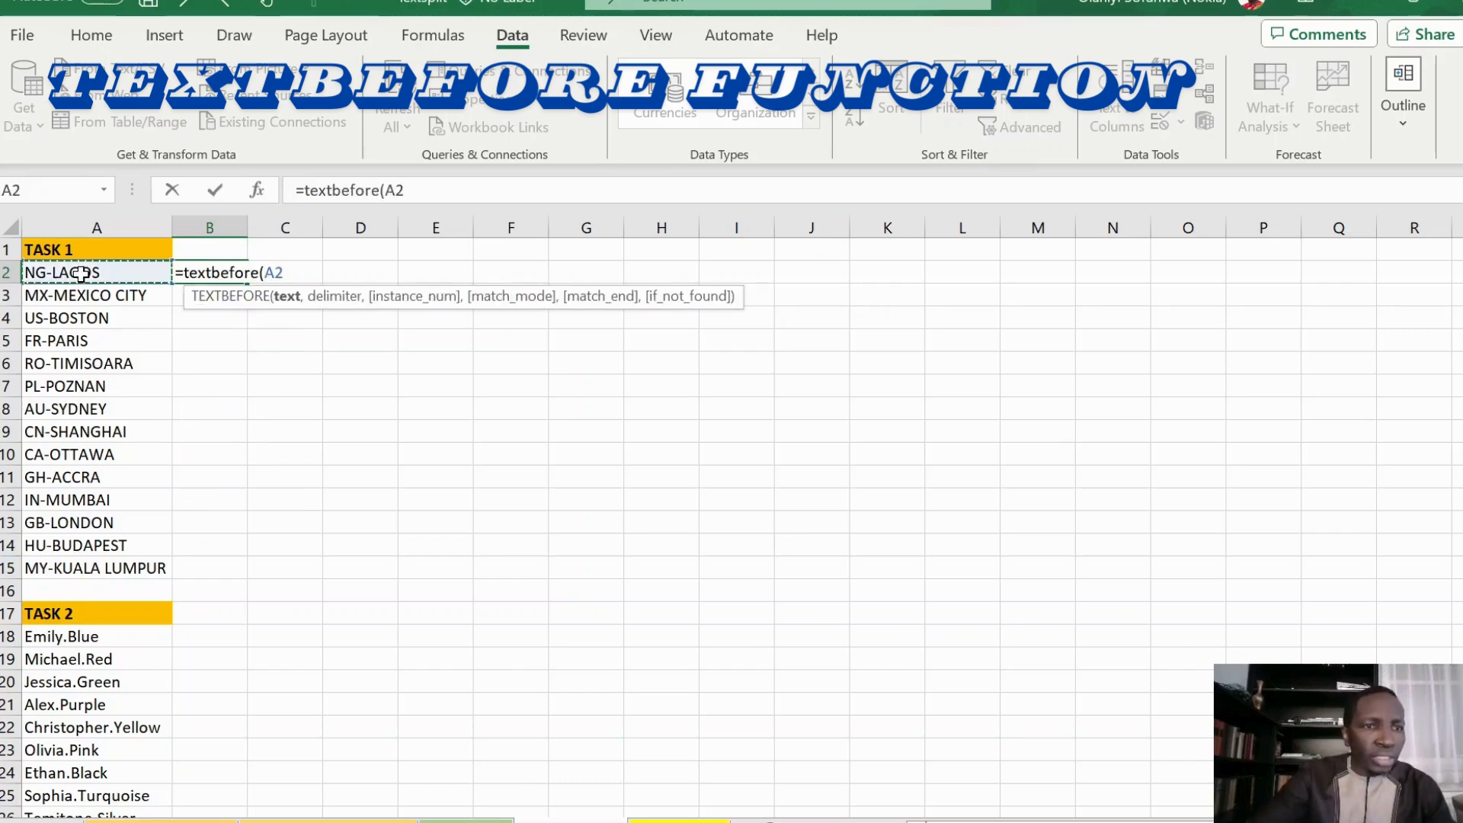
text(,"-"))
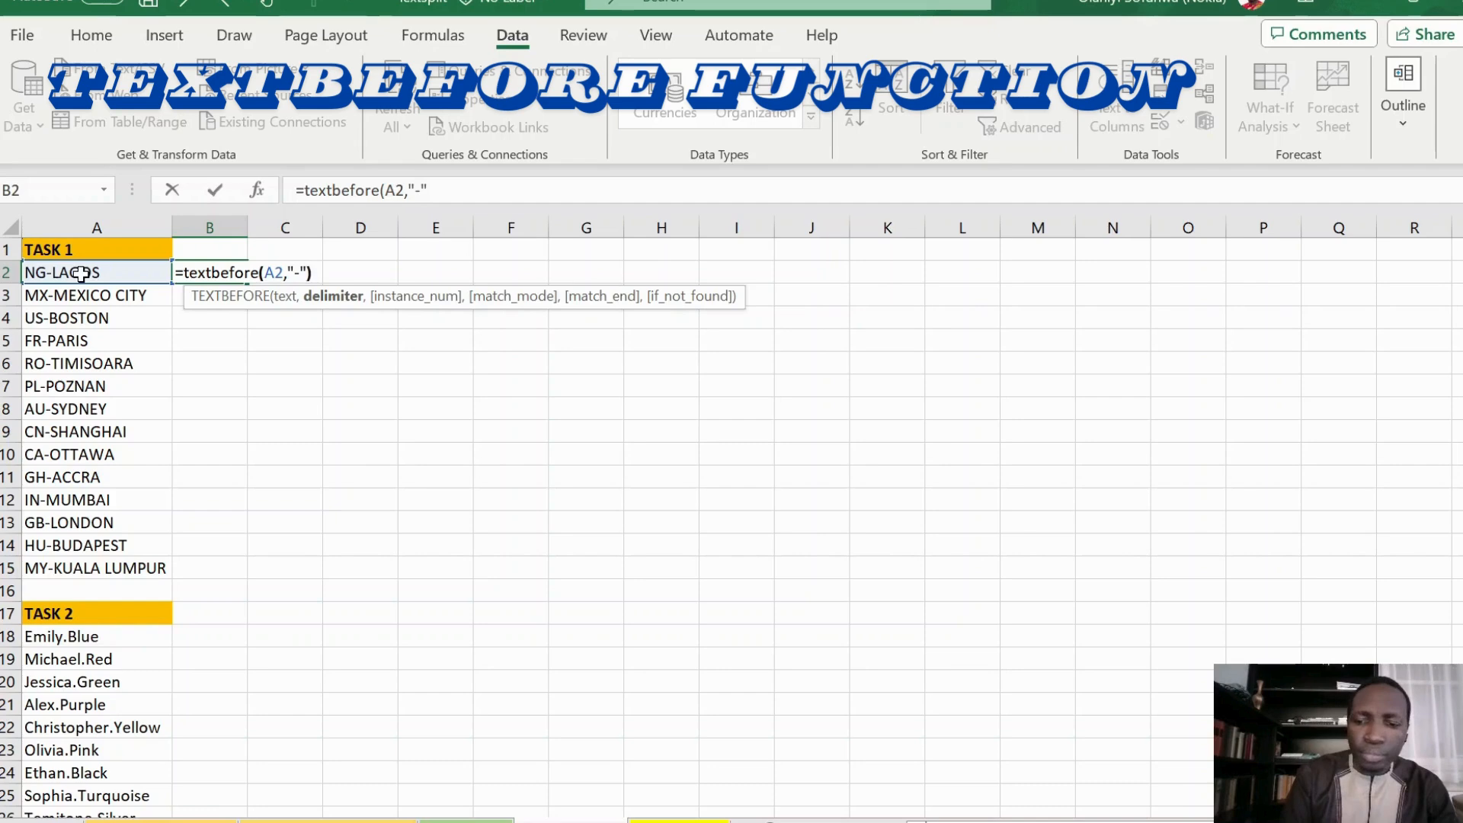
key(Return)
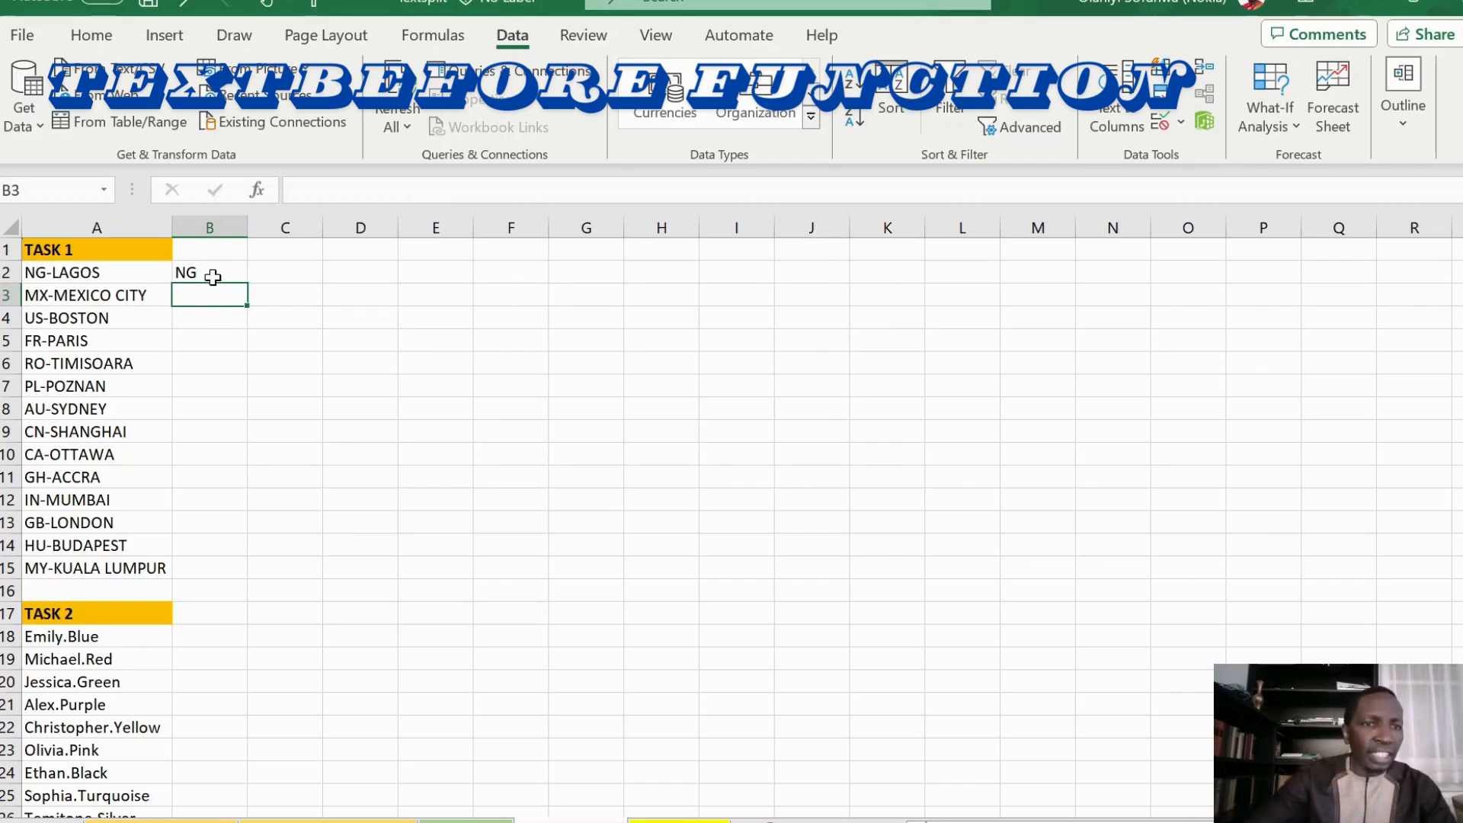
click(215, 272)
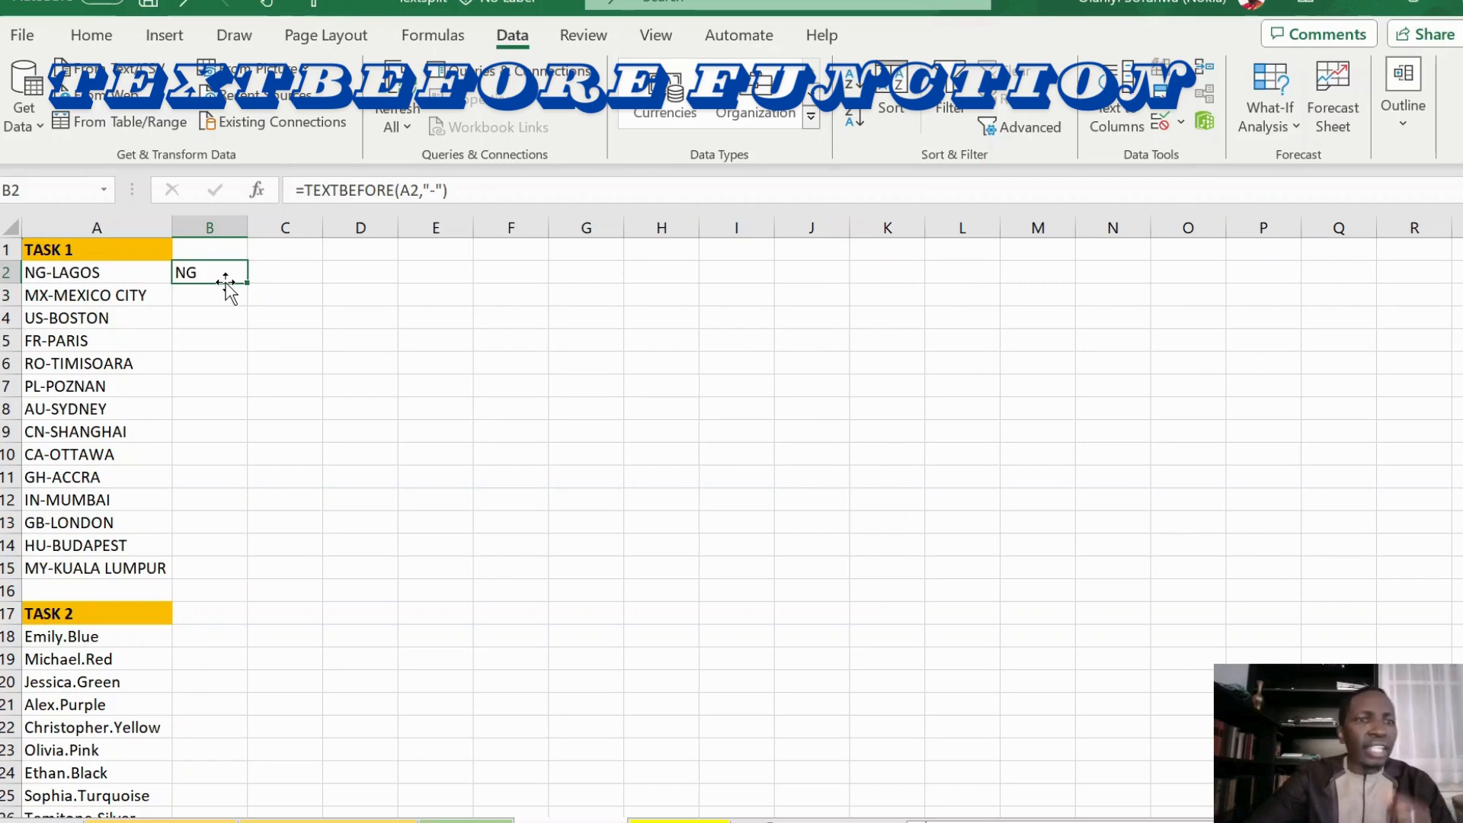
drag(247, 283, 229, 571)
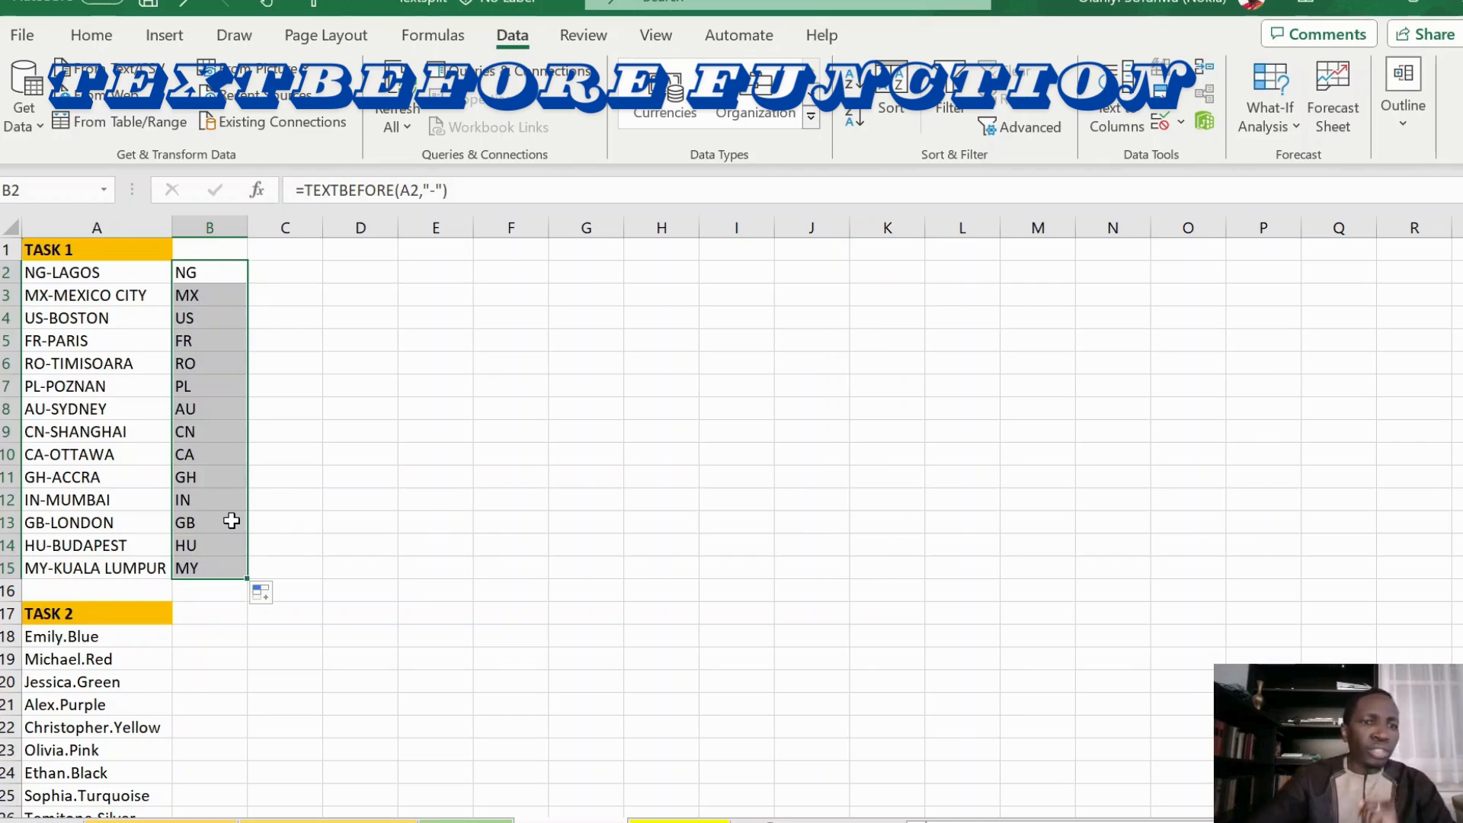
For Task 2, enter =TEXTBEFORE(A18,".") in B18 to extract the first name and fill it down to B27
scroll(230, 514, down, 5)
scroll(216, 496, up, 2)
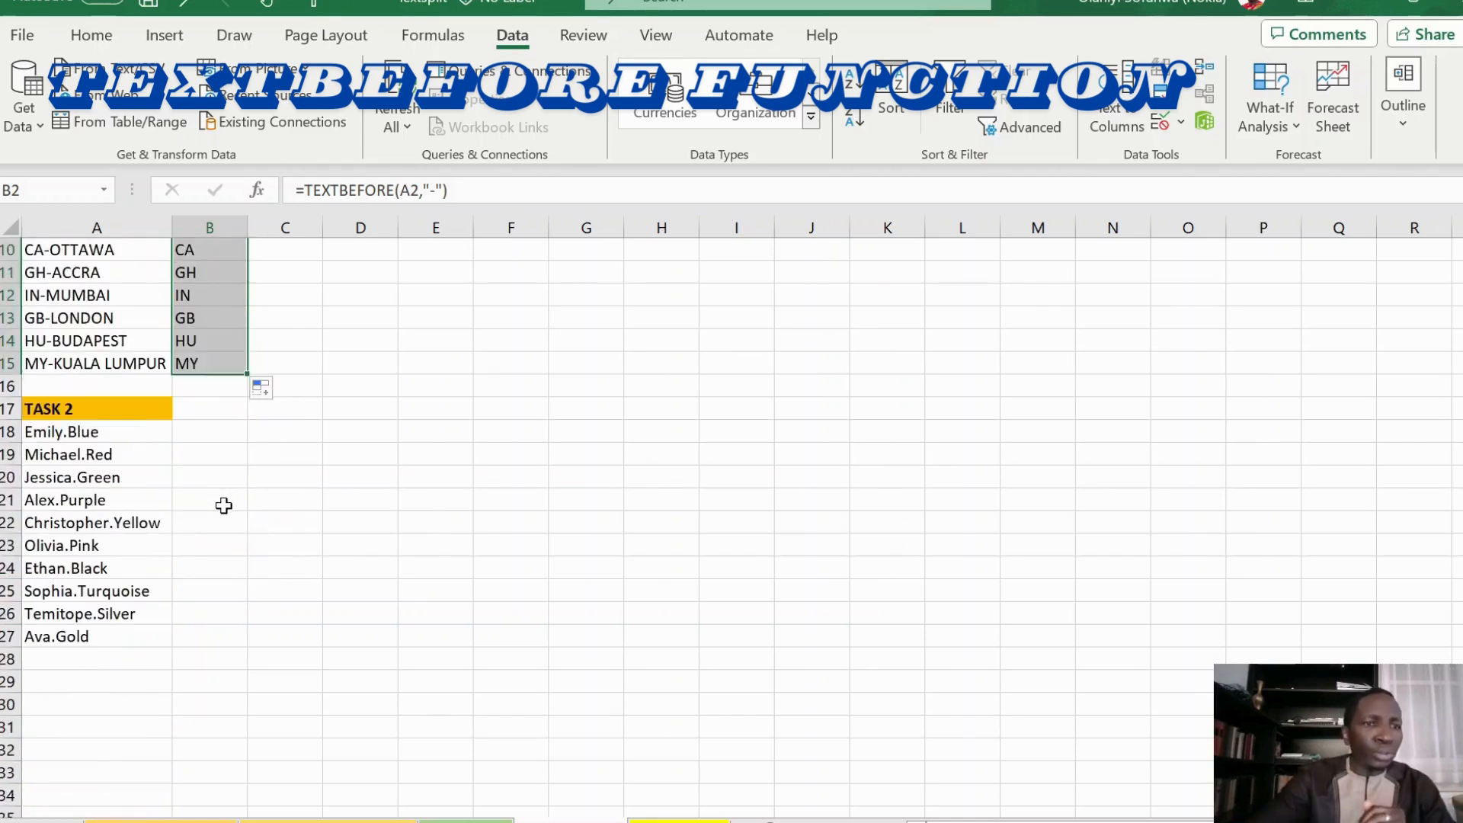
click(207, 433)
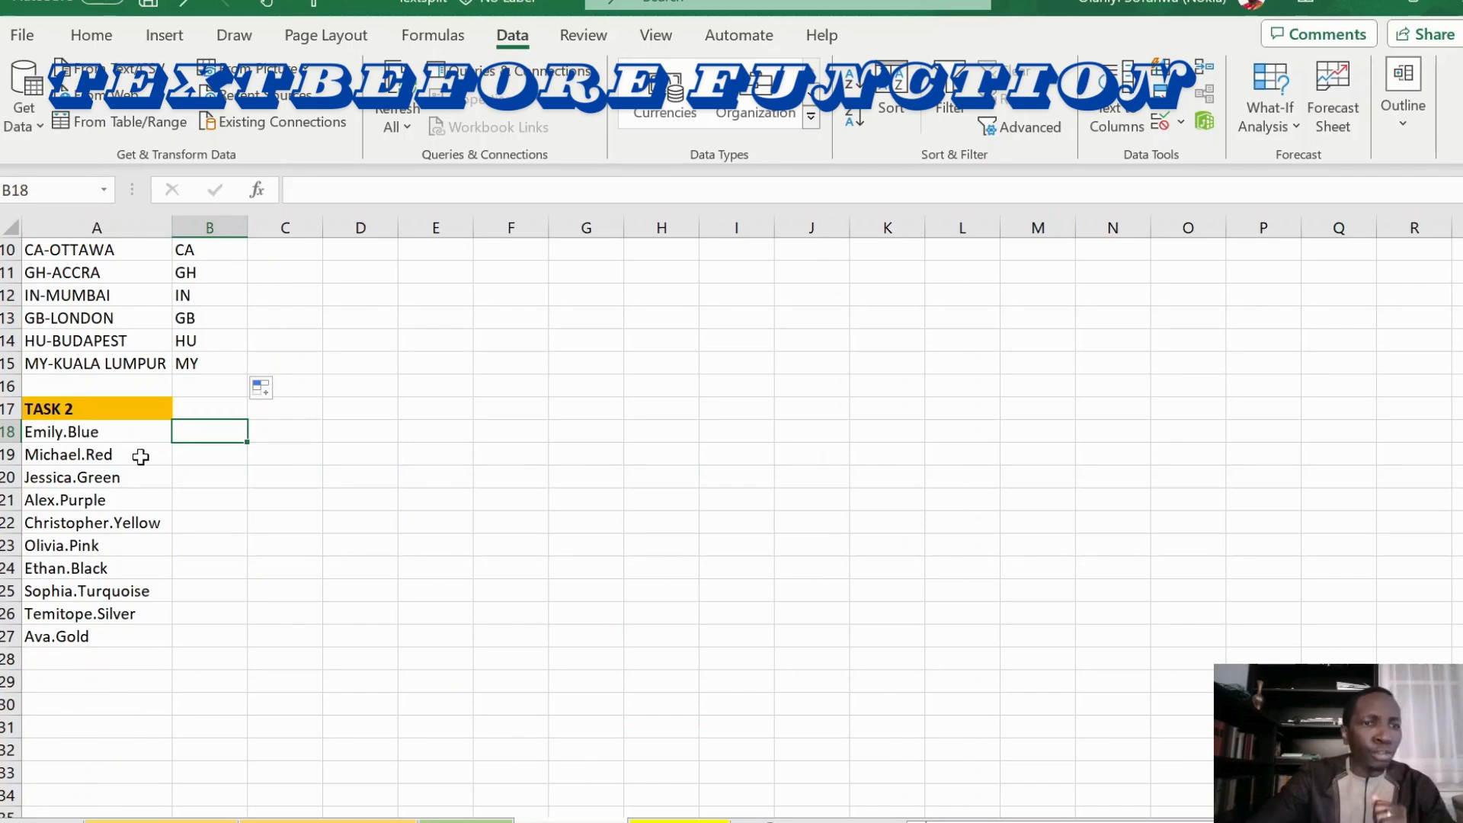
text(=)
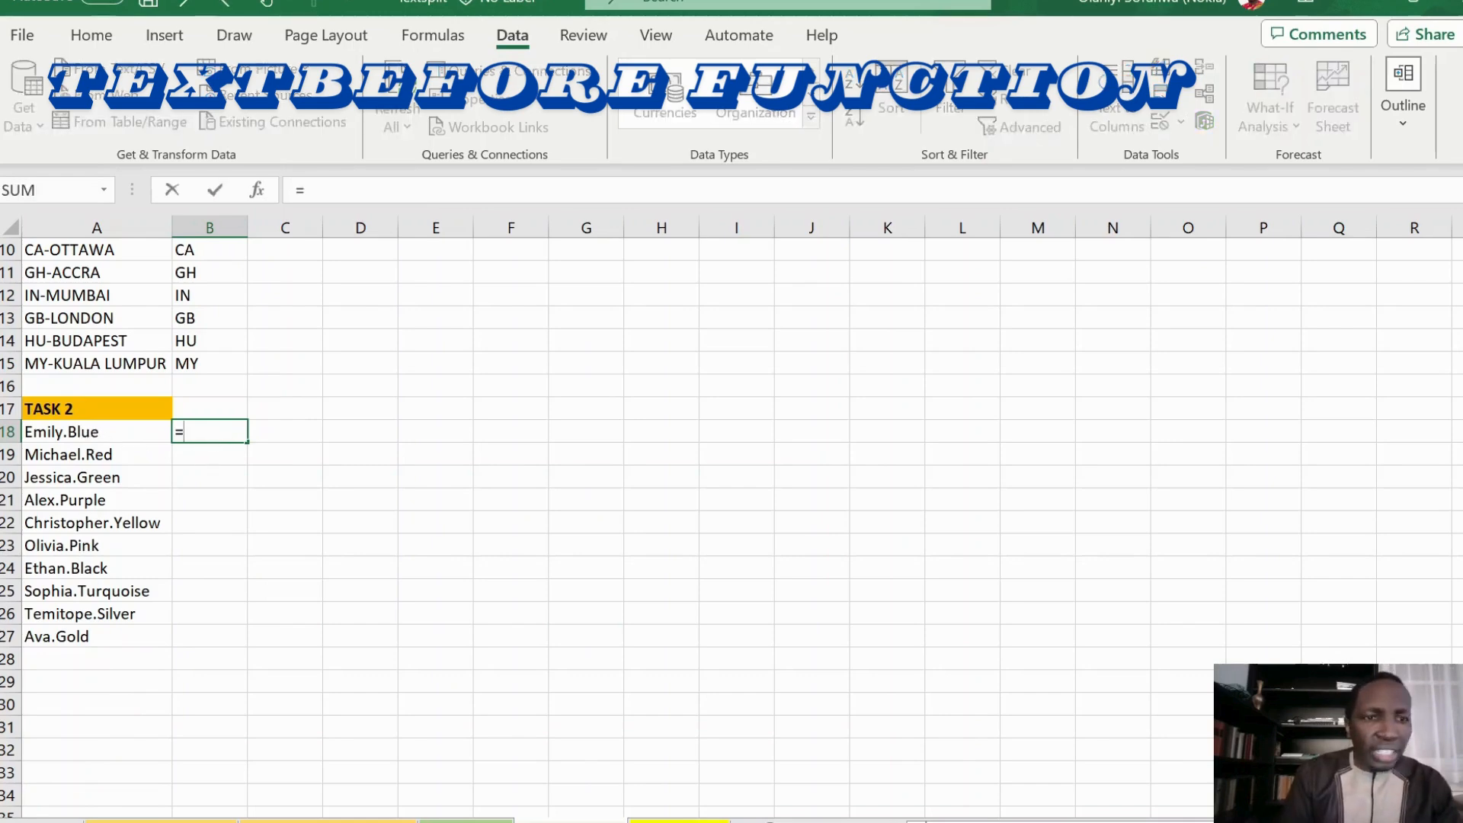
text(textbef)
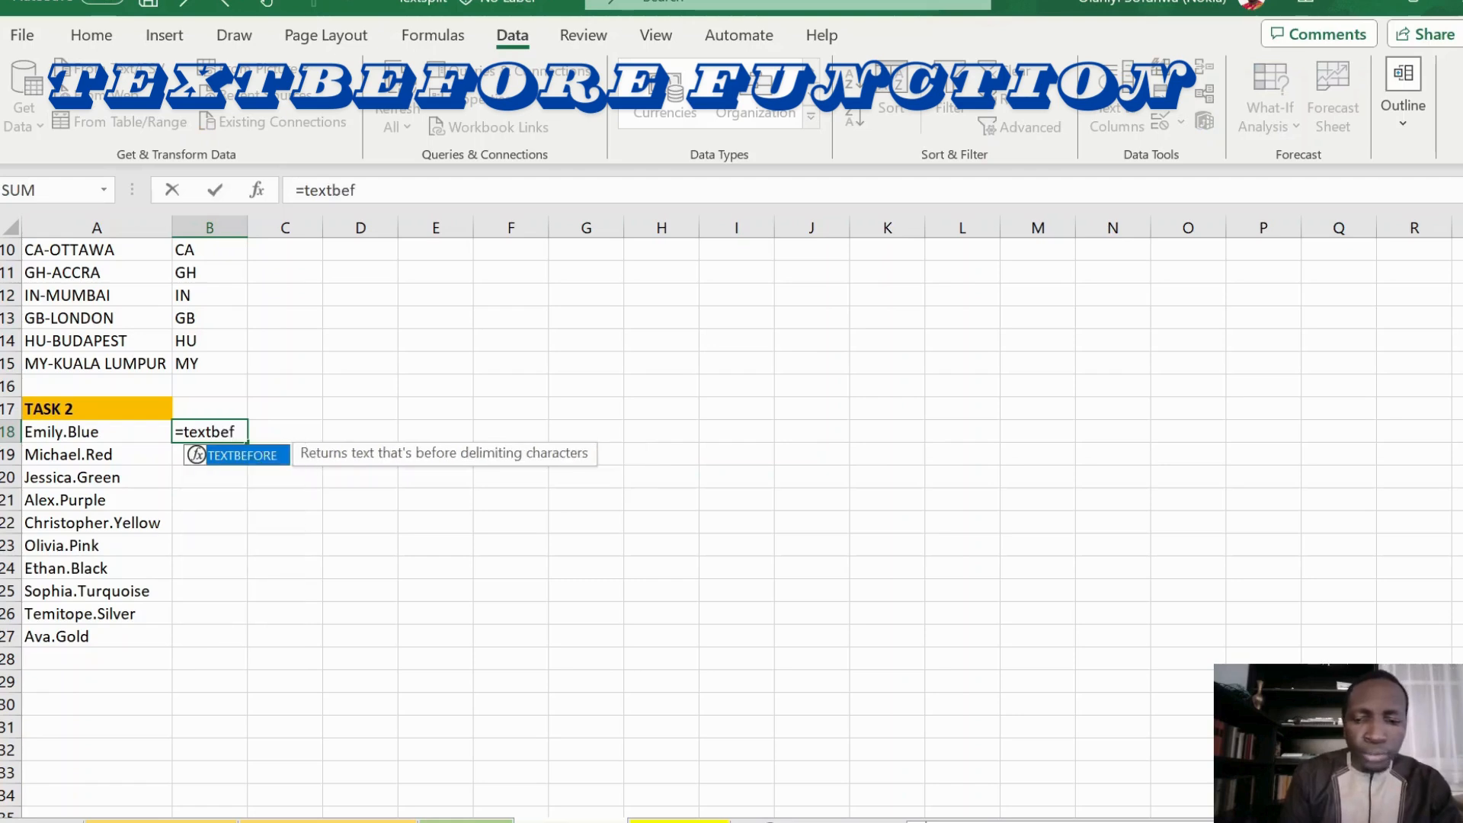
text(ore()
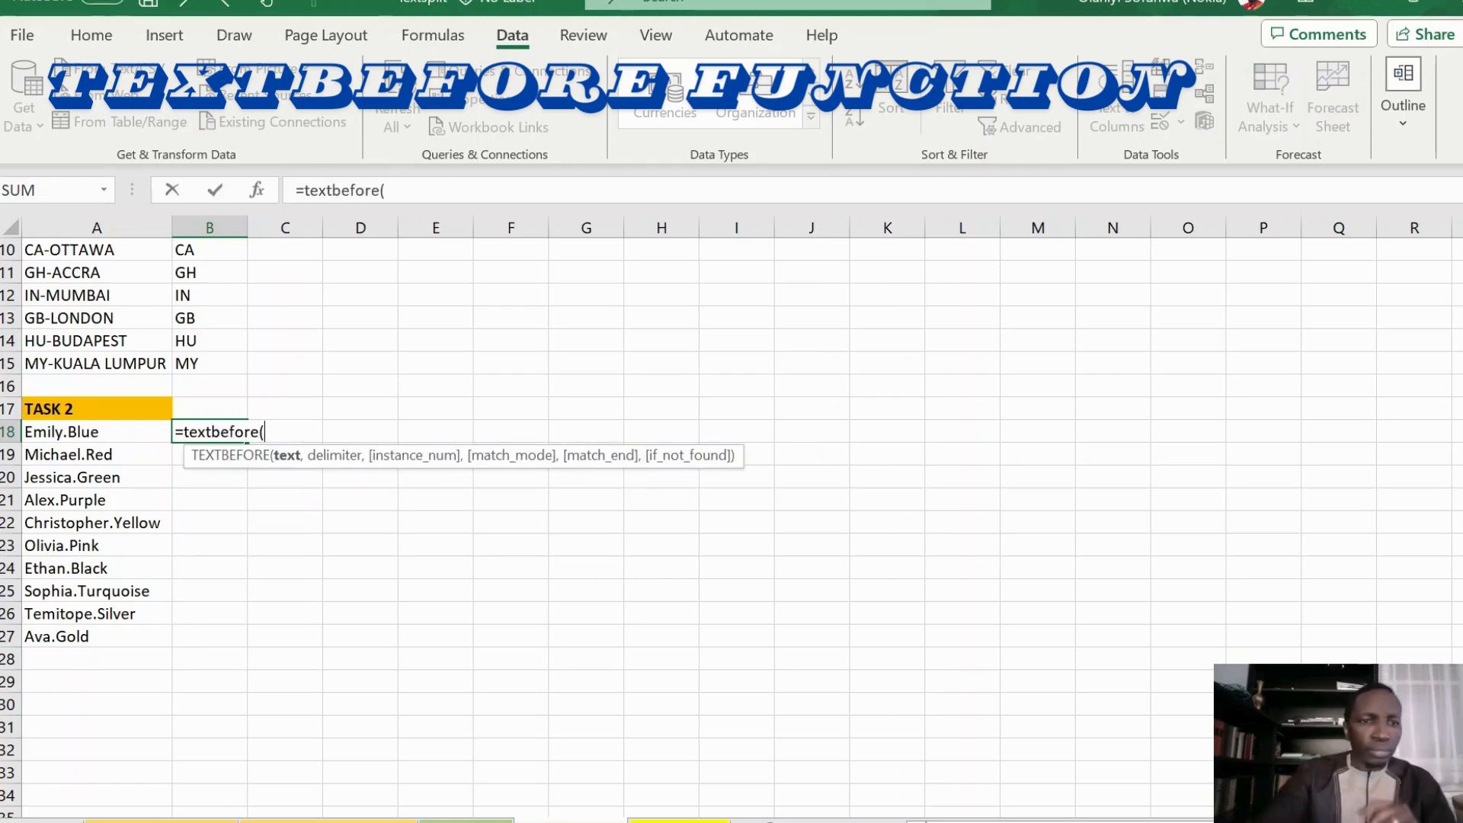
click(127, 432)
text(,)
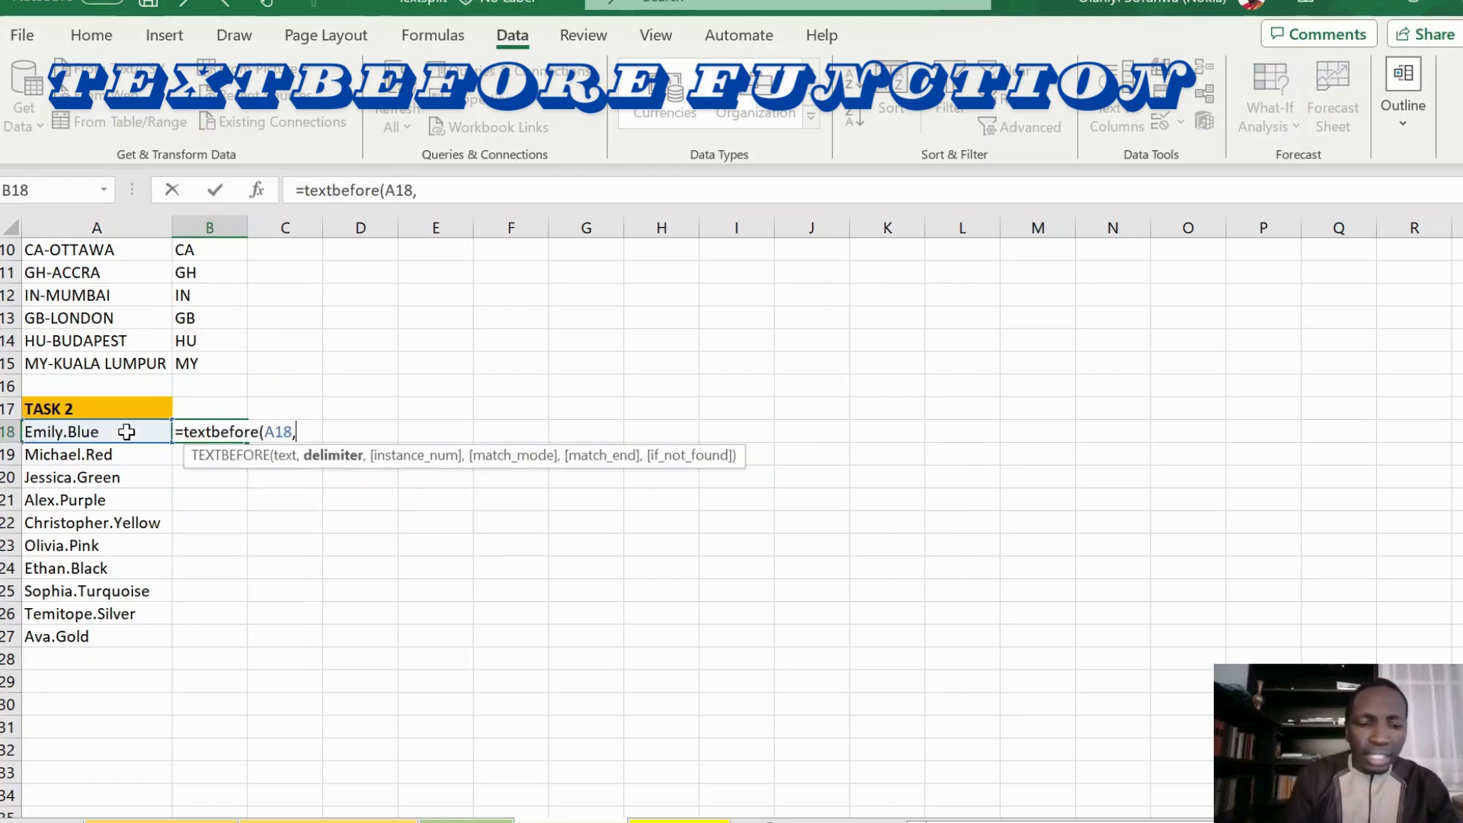
text(")
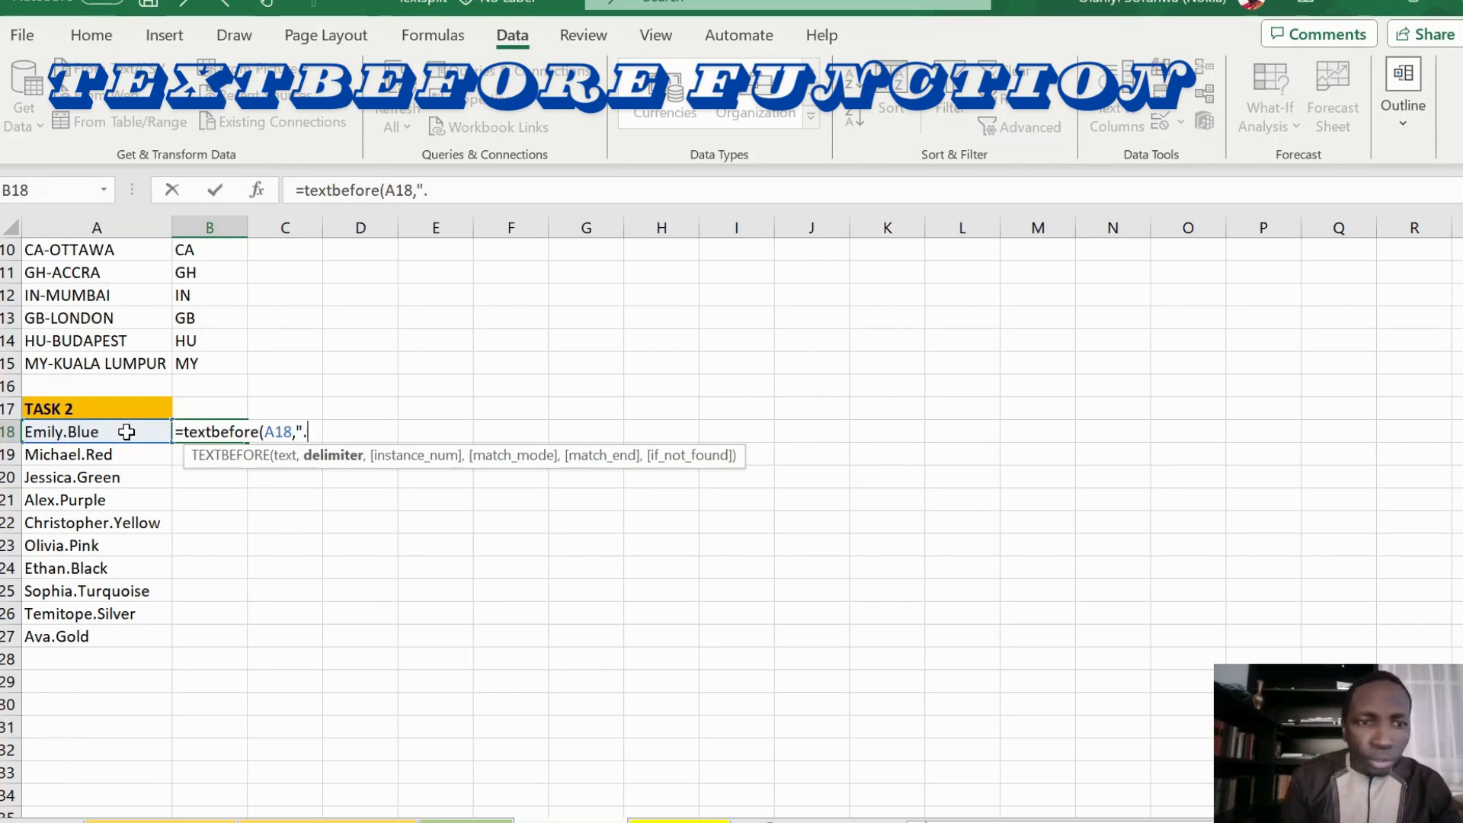
text(.")
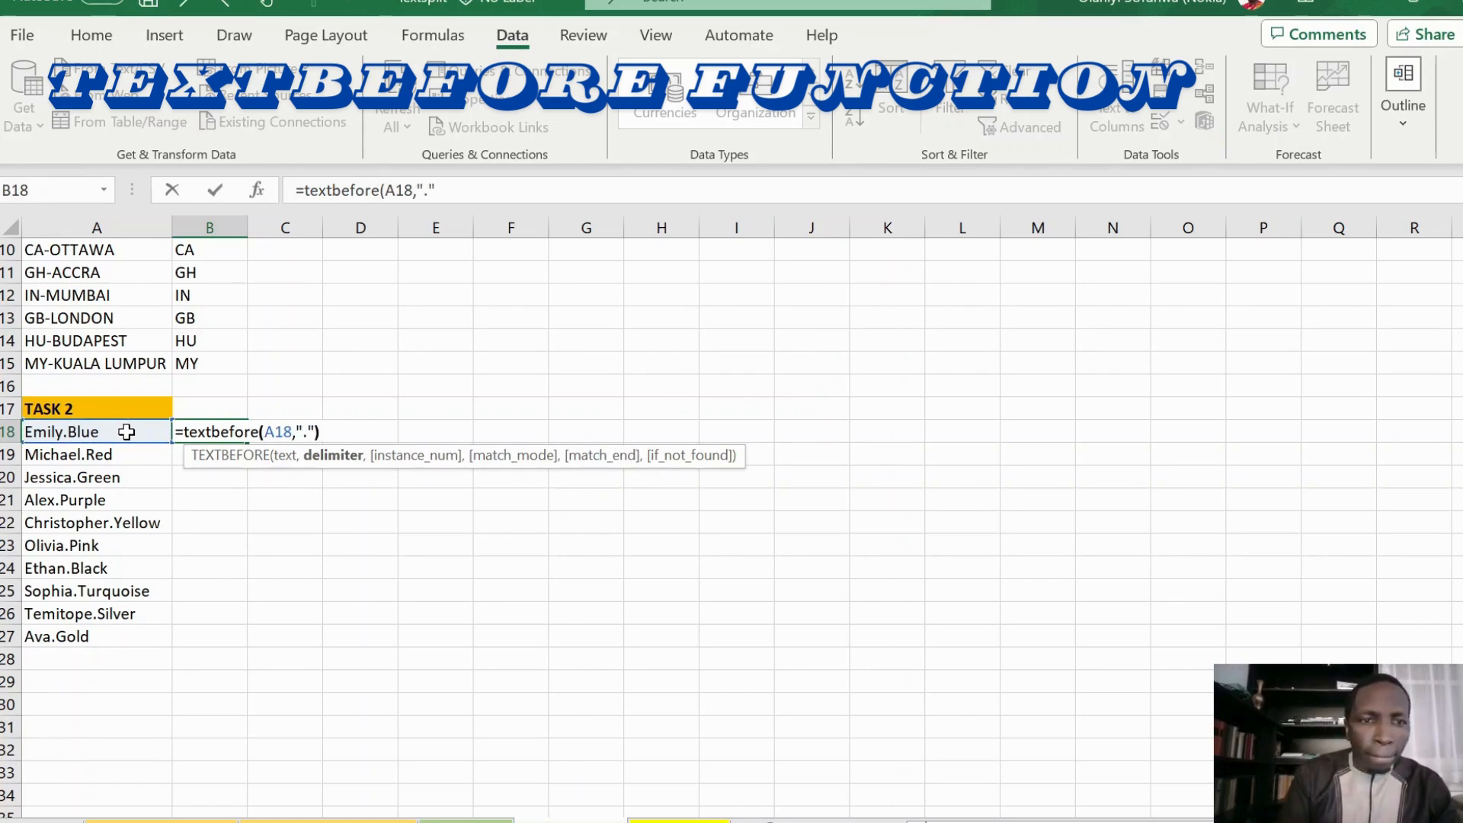
text())
key(Return)
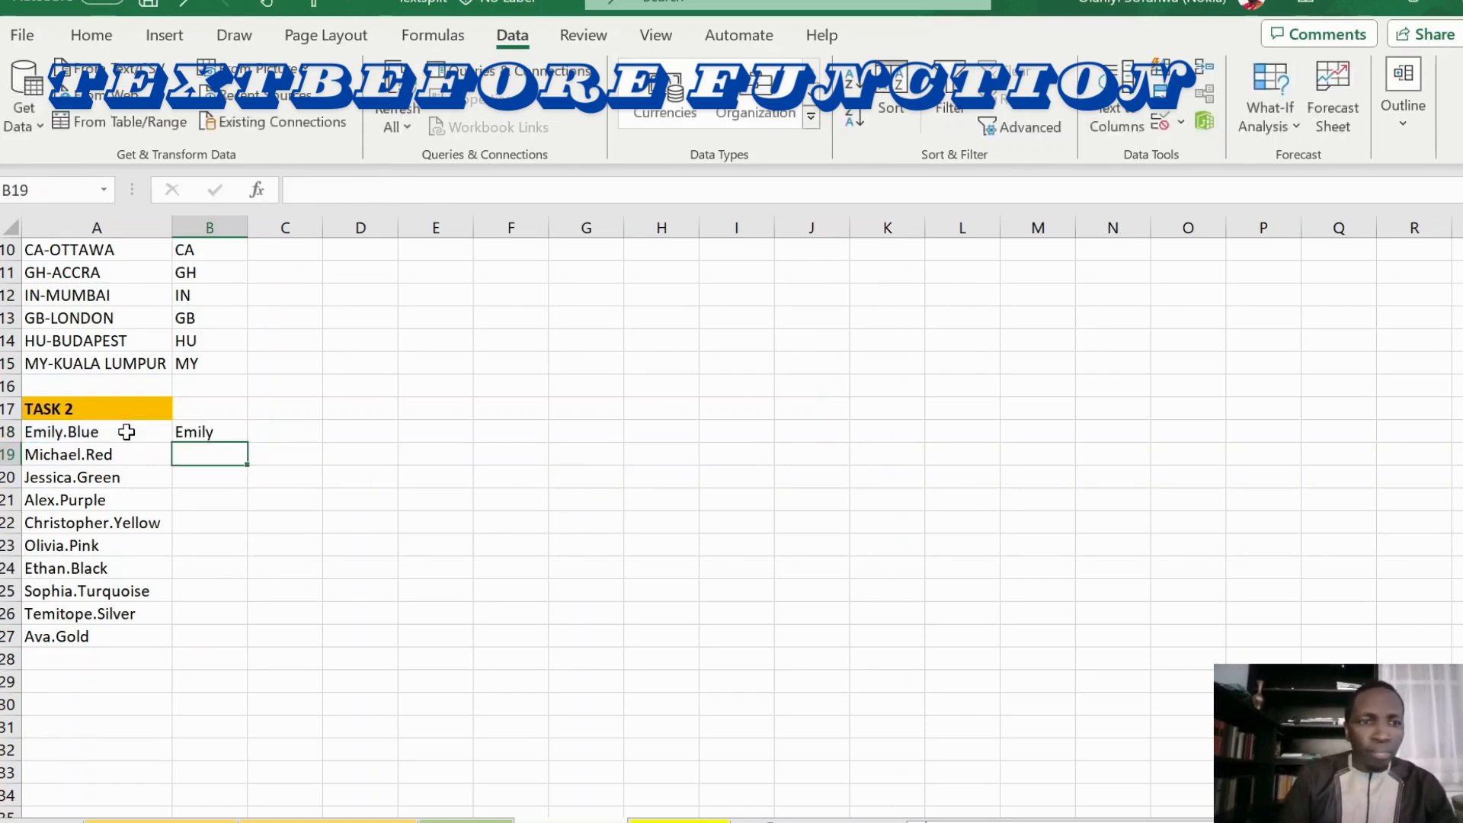
click(227, 433)
drag(247, 442, 228, 646)
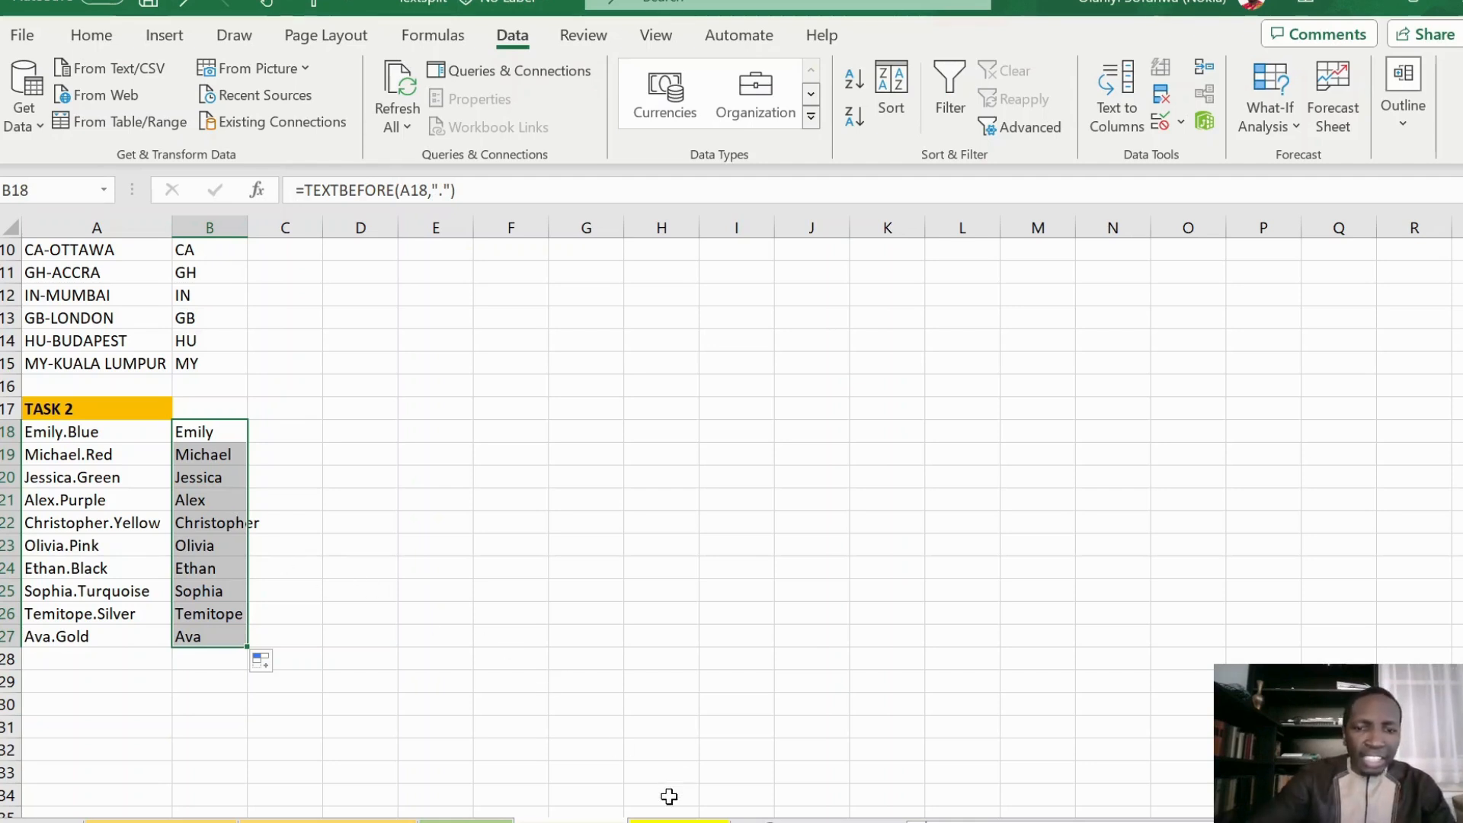
On the next sheet, enter =TEXTAFTER(A2,"-") in B2 to extract the city name and fill it down to B15
click(678, 819)
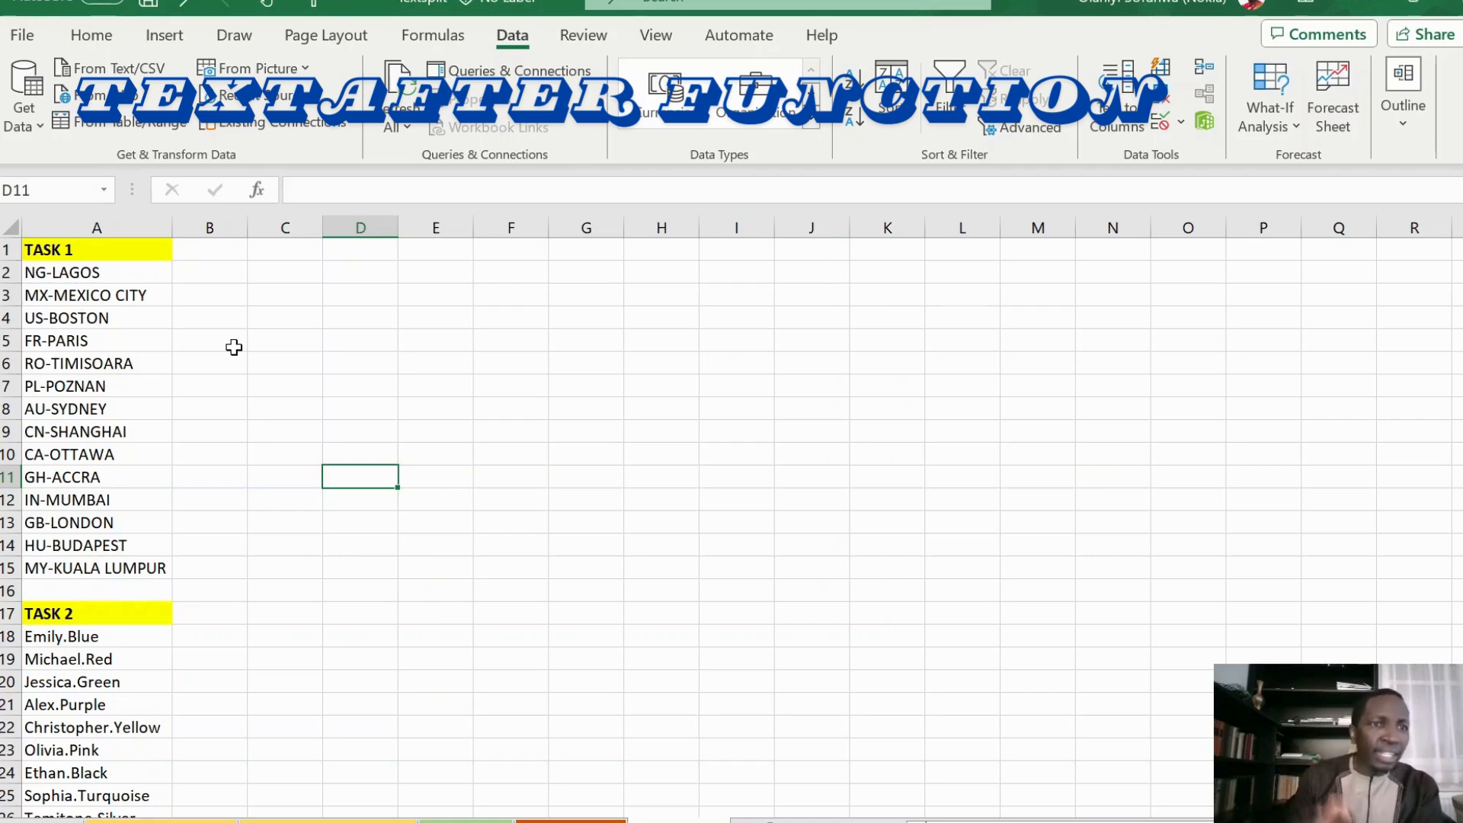
click(220, 274)
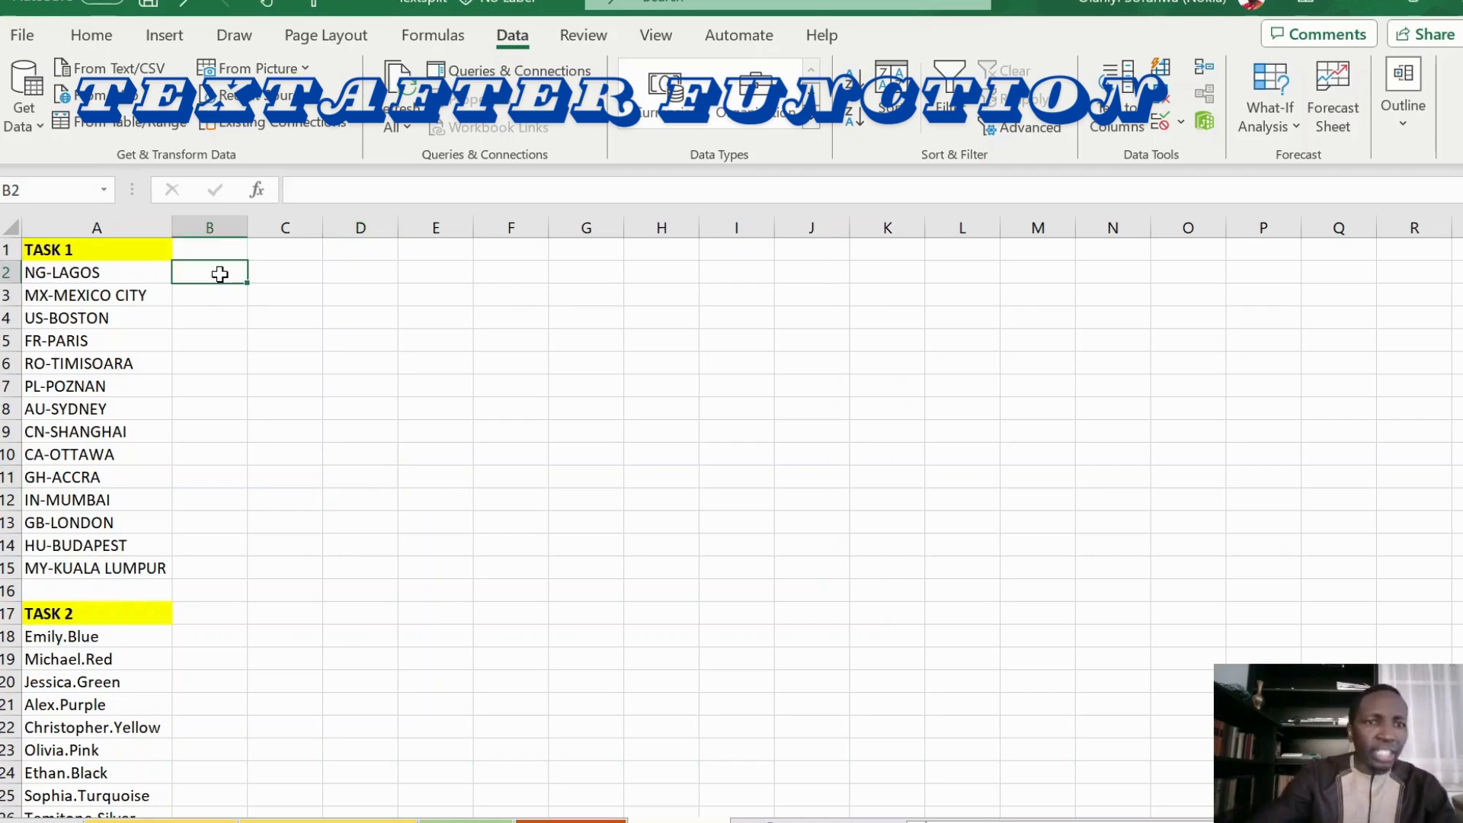
text(=textaf)
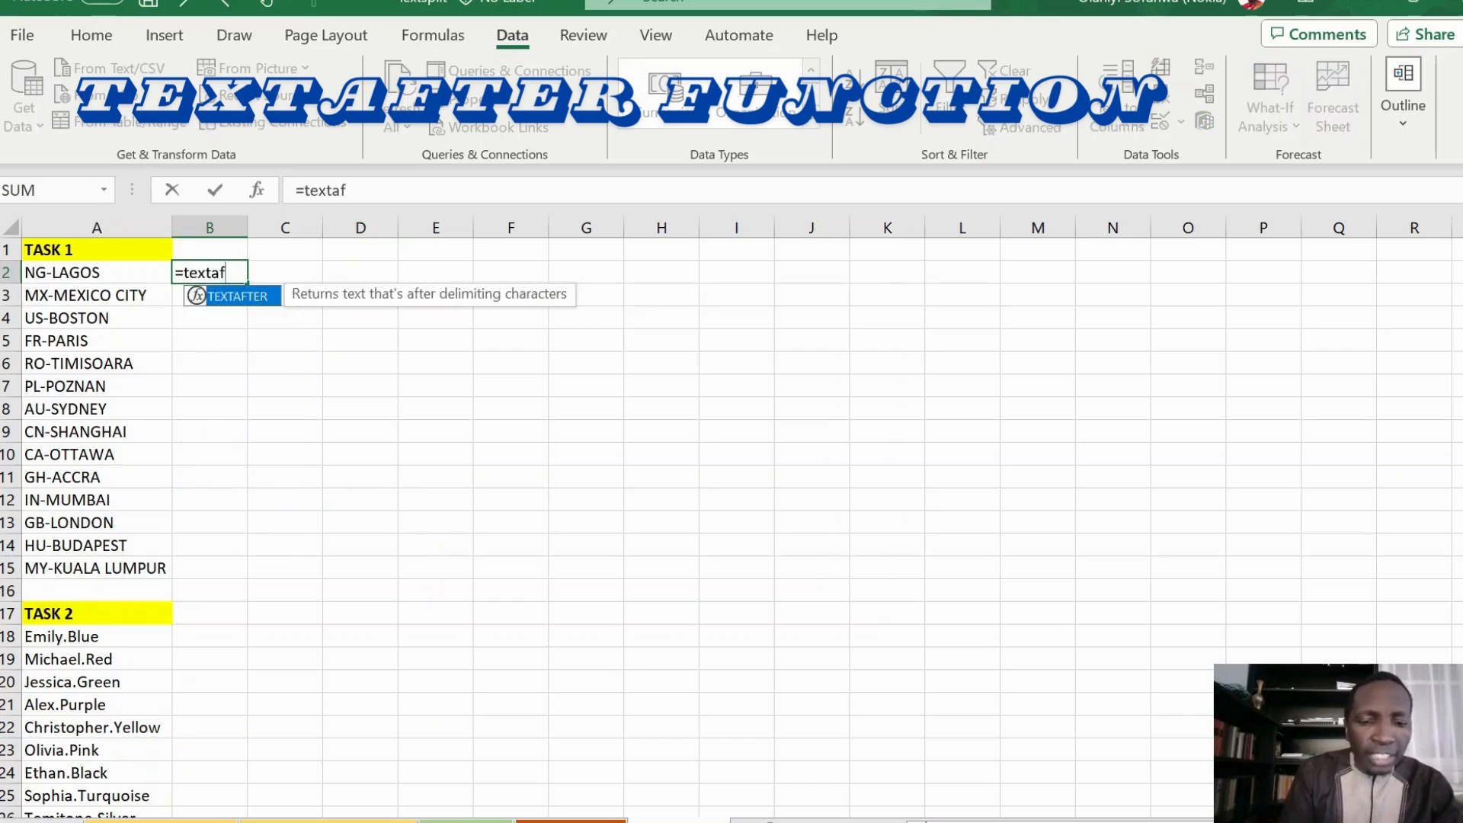
text(ter()
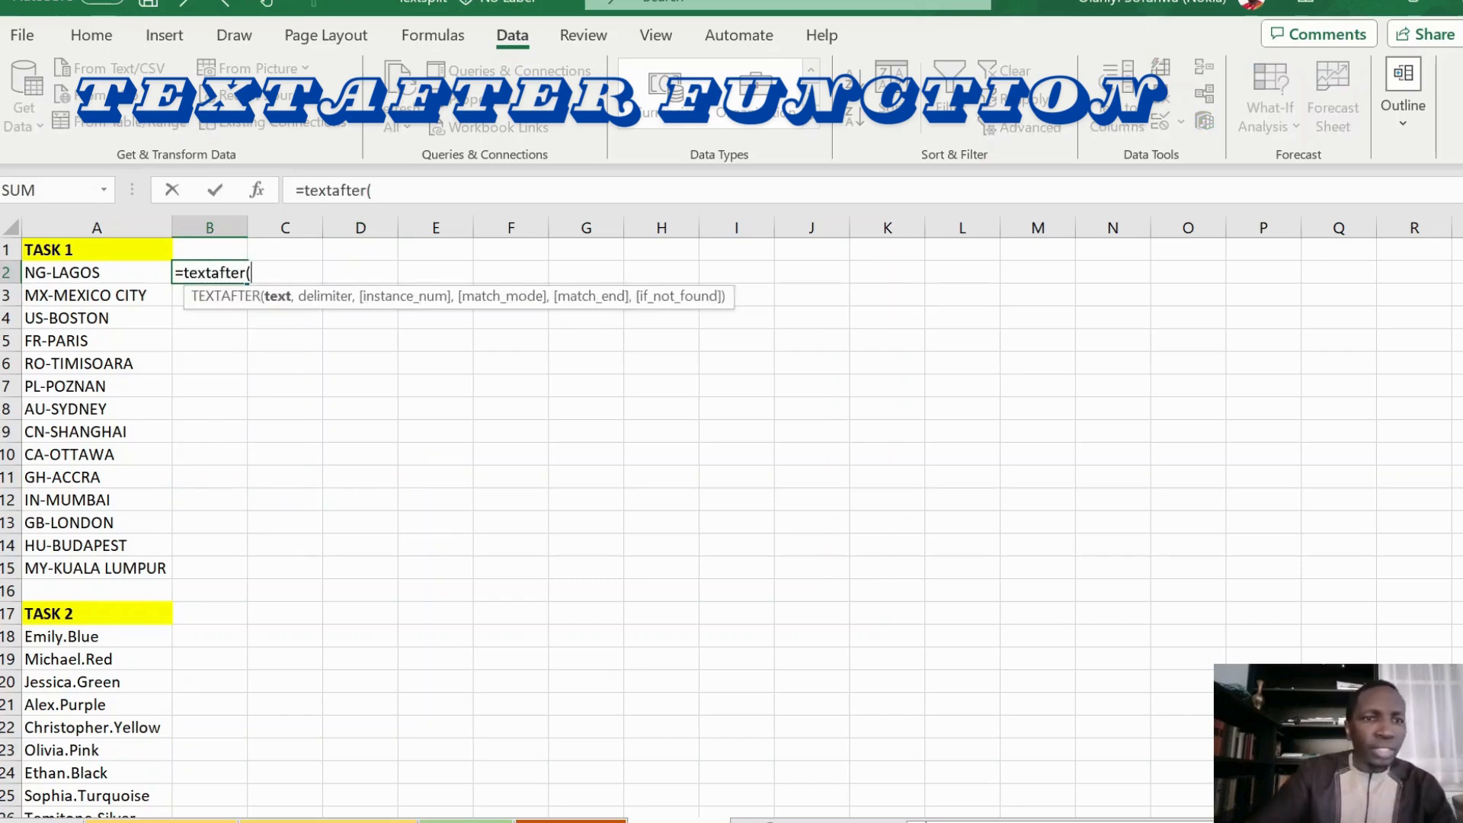
click(111, 276)
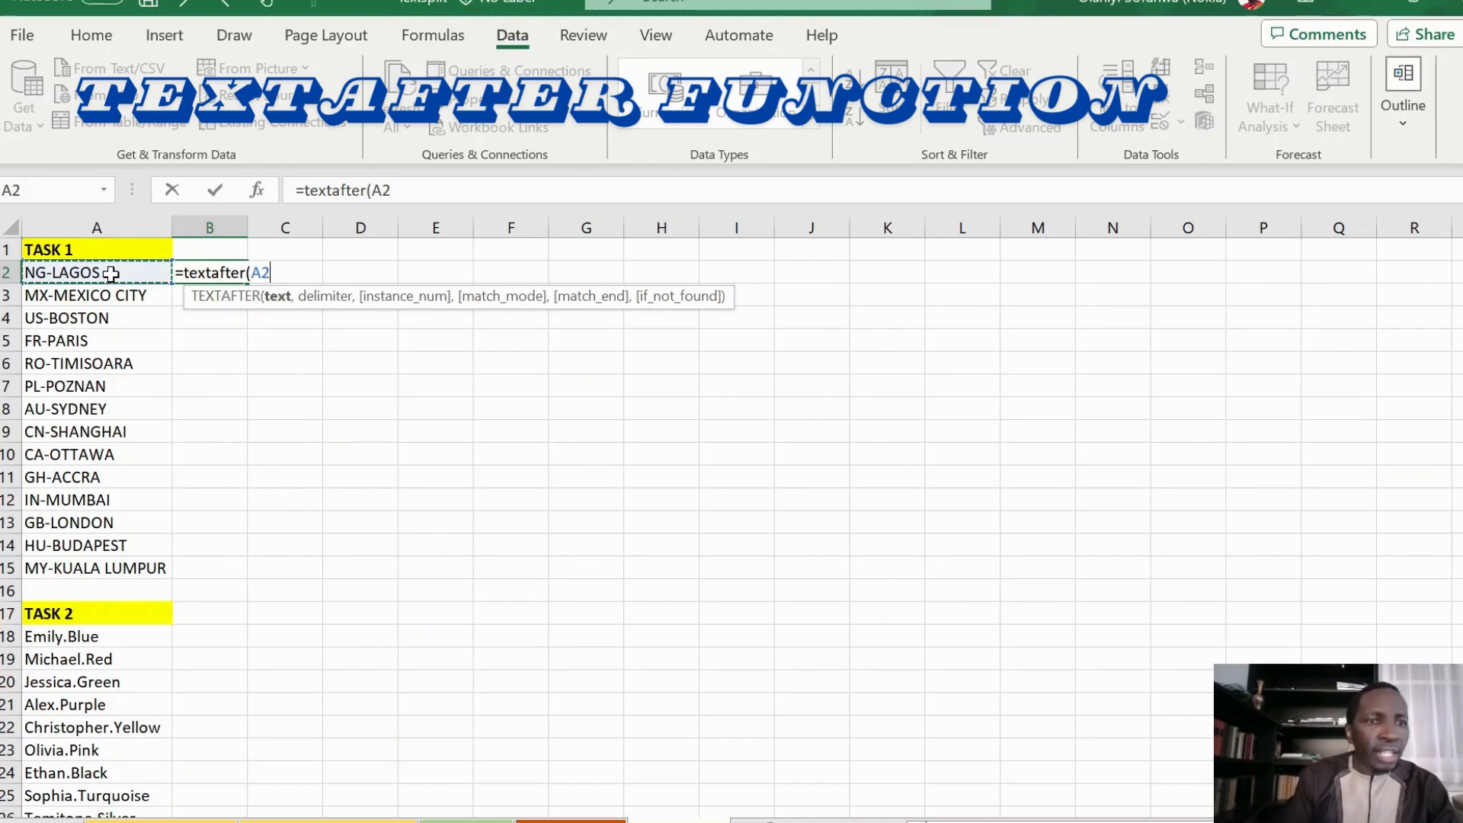
text(,"-)
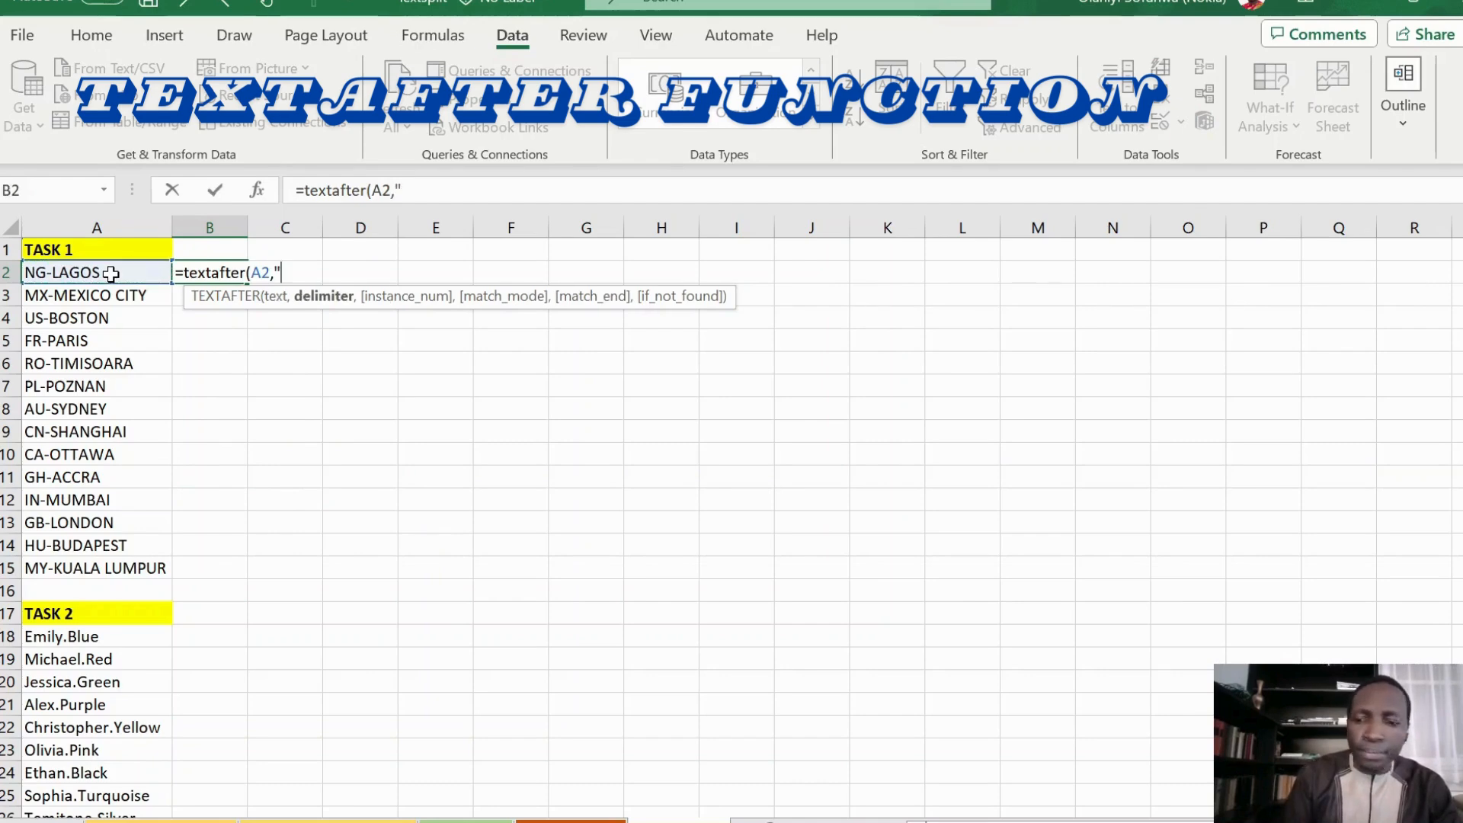
text("))
key(Return)
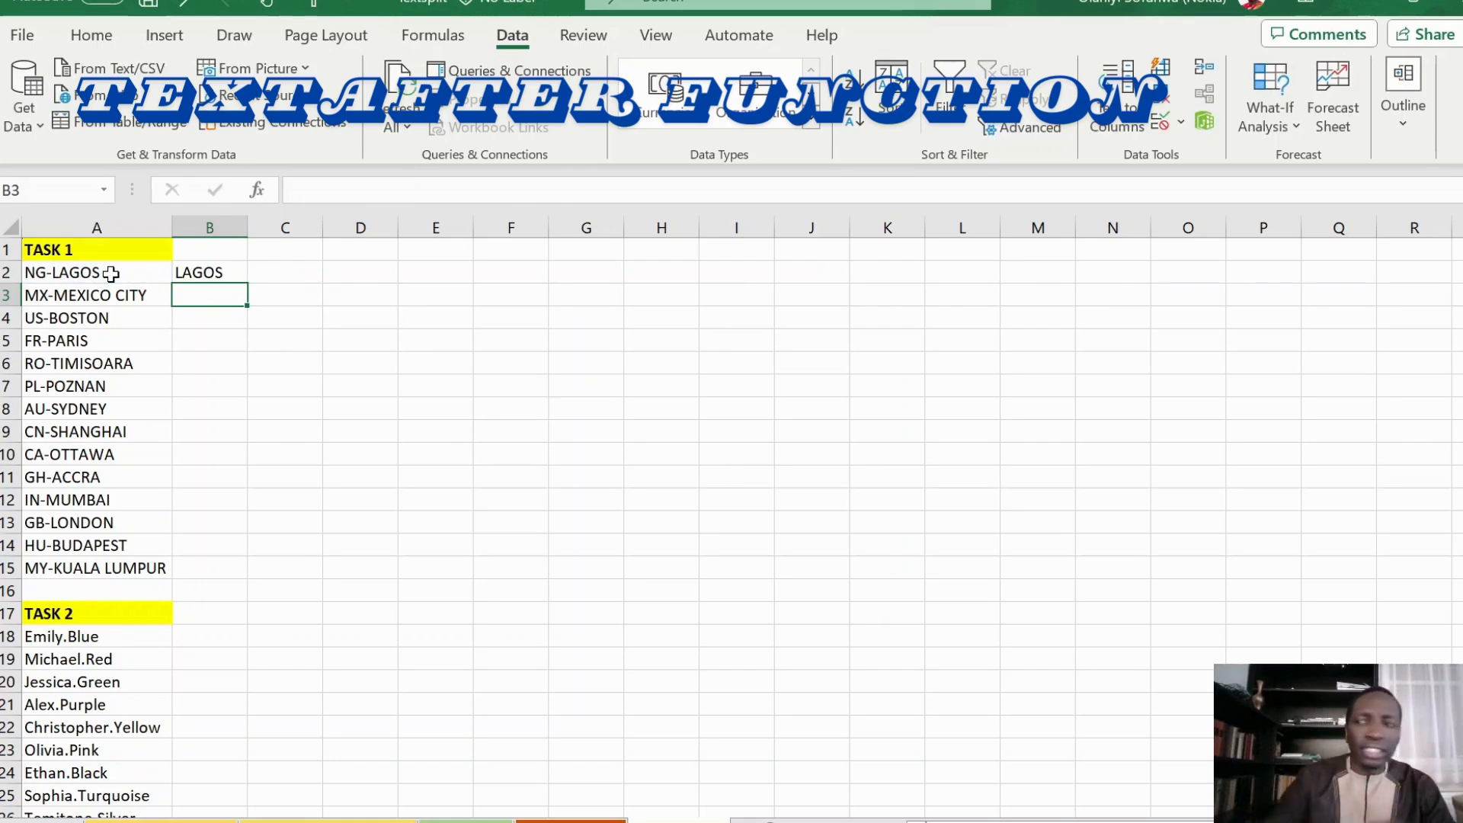
click(215, 272)
drag(246, 282, 232, 571)
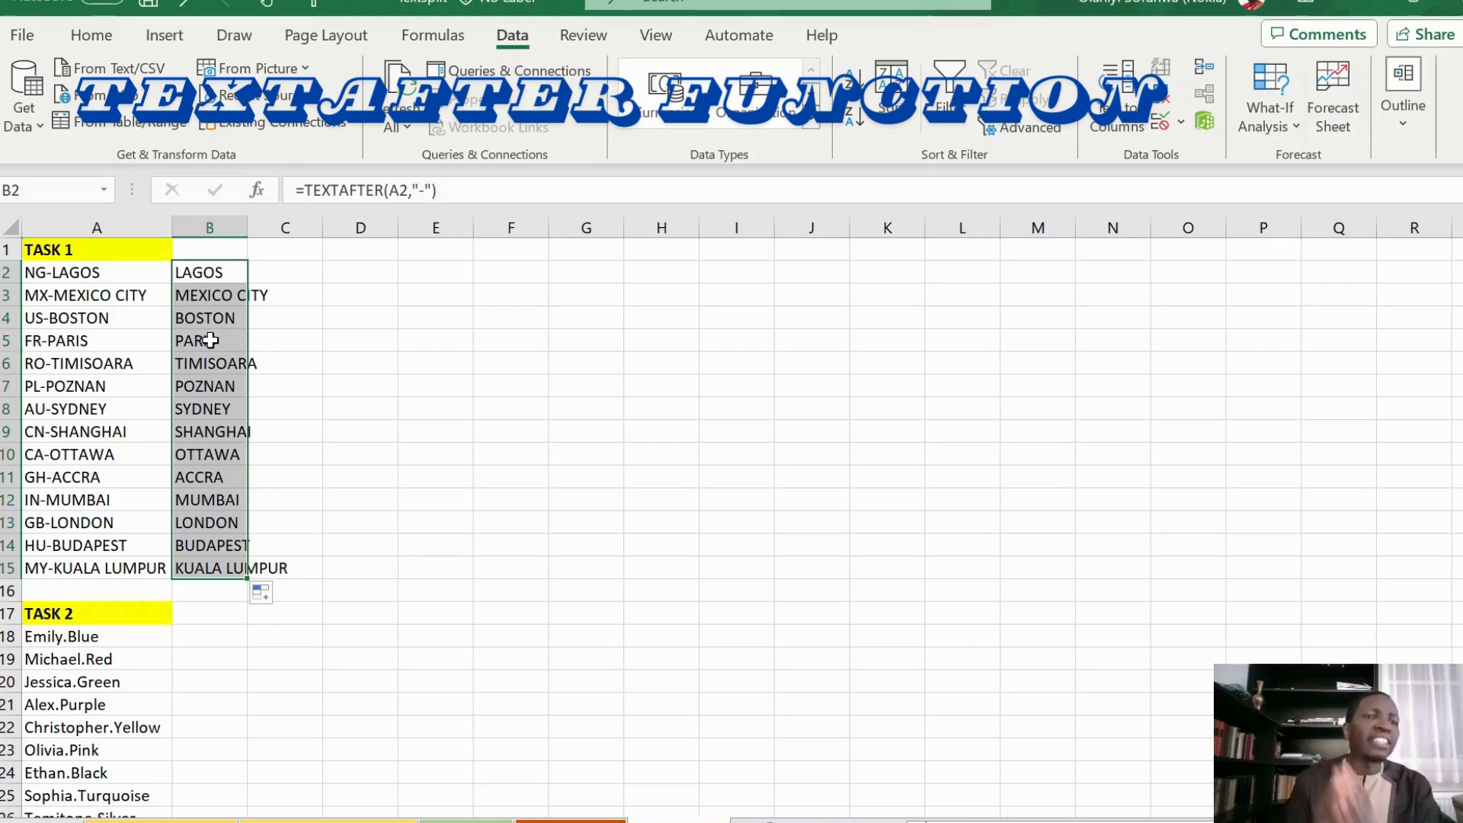
For Task 2, enter =TEXTAFTER(A18,".") in B18 to extract the text following the period and fill it down to B27
scroll(210, 341, down, 3)
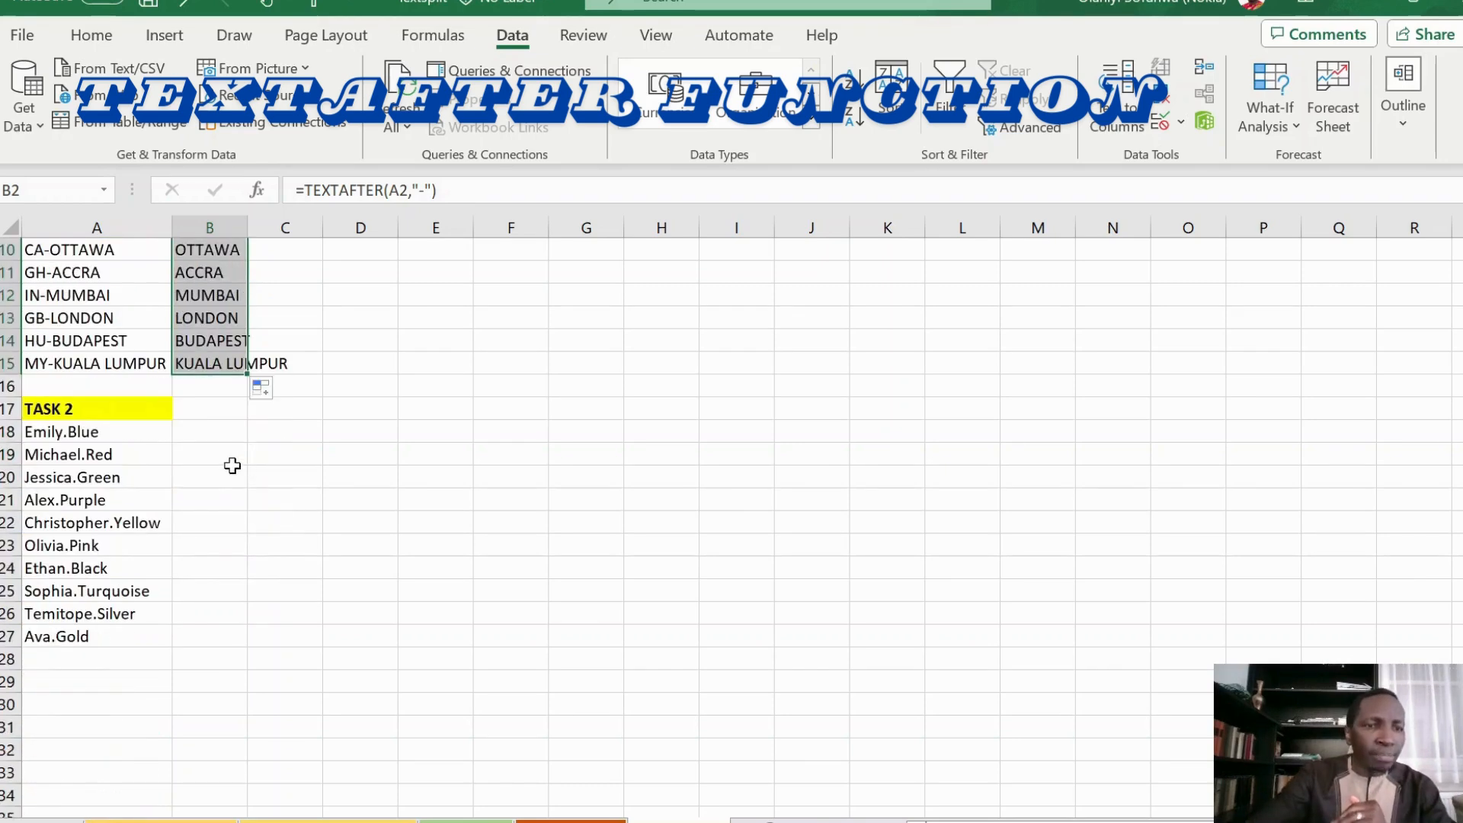
click(212, 430)
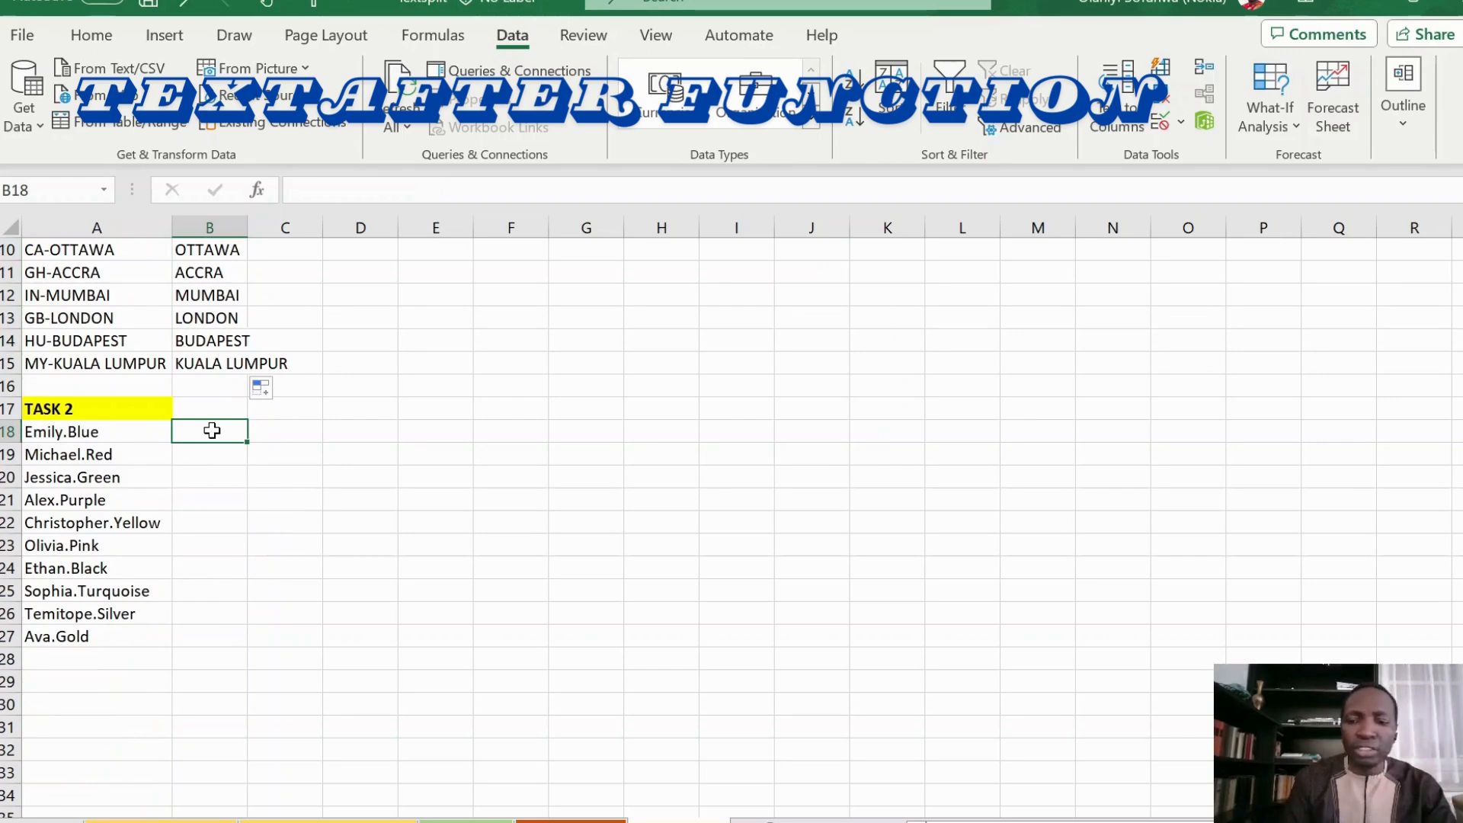
text(=textaf)
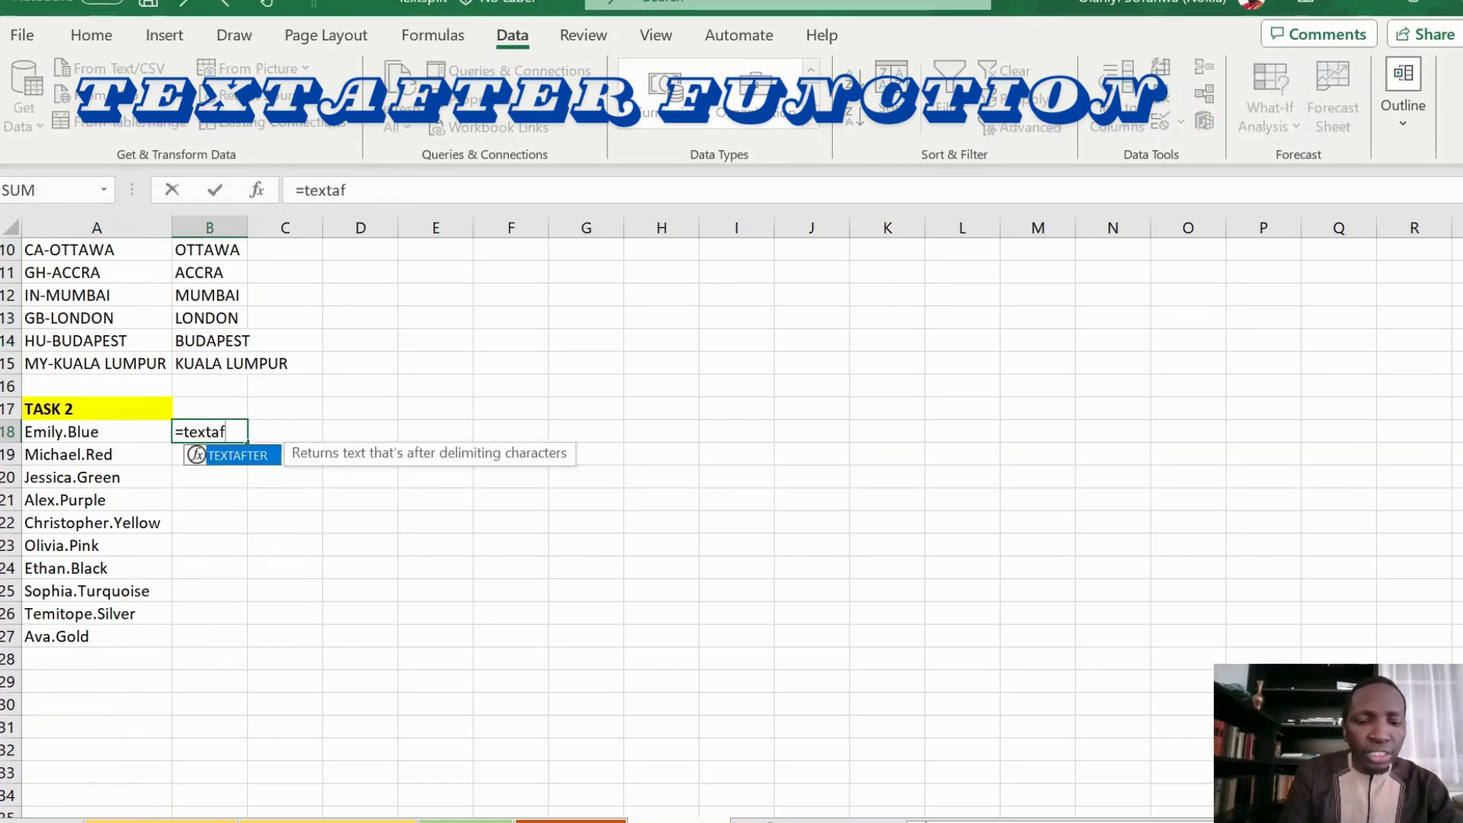
text(ter()
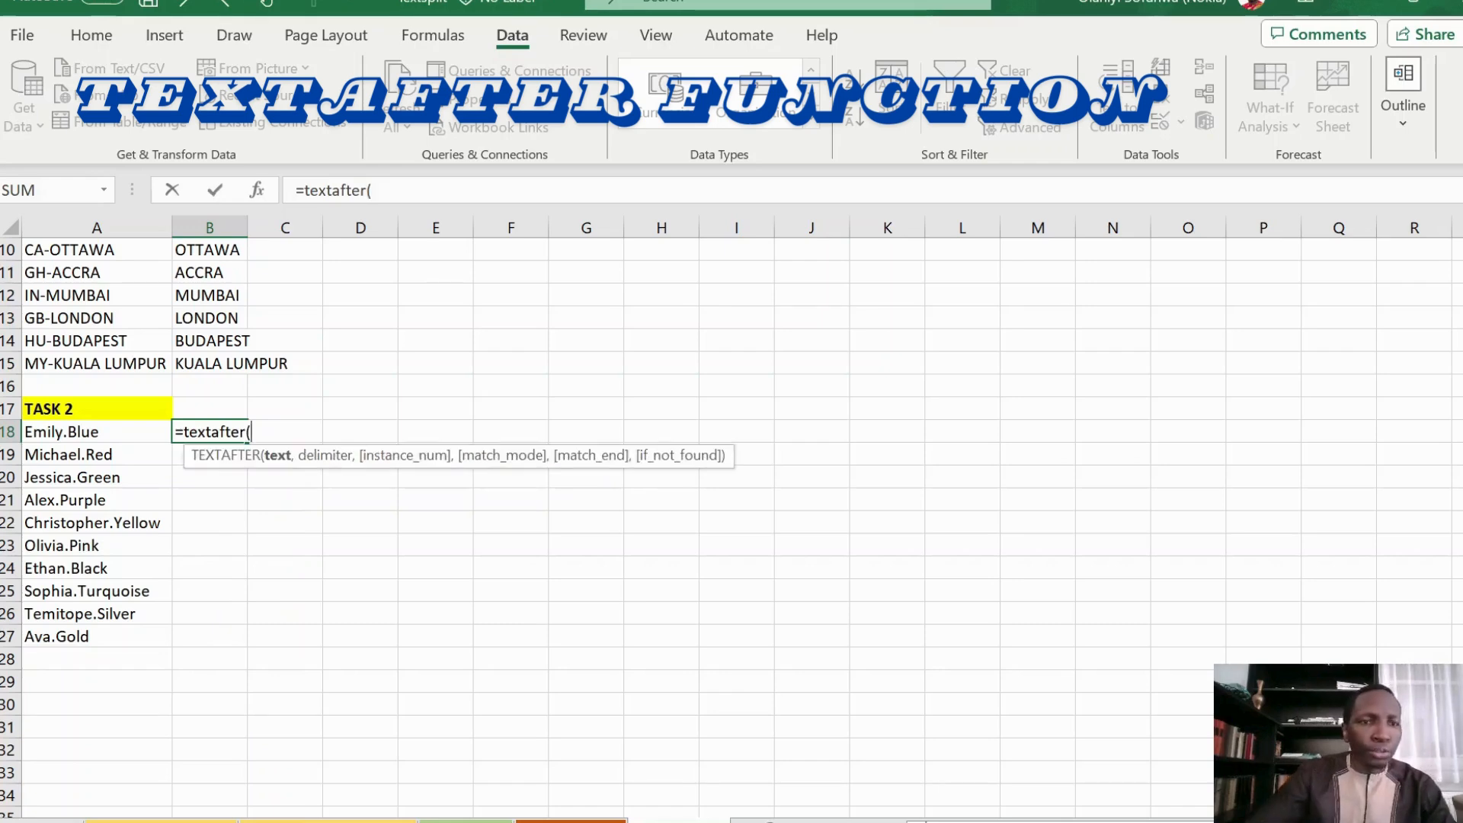
click(93, 431)
text(,)
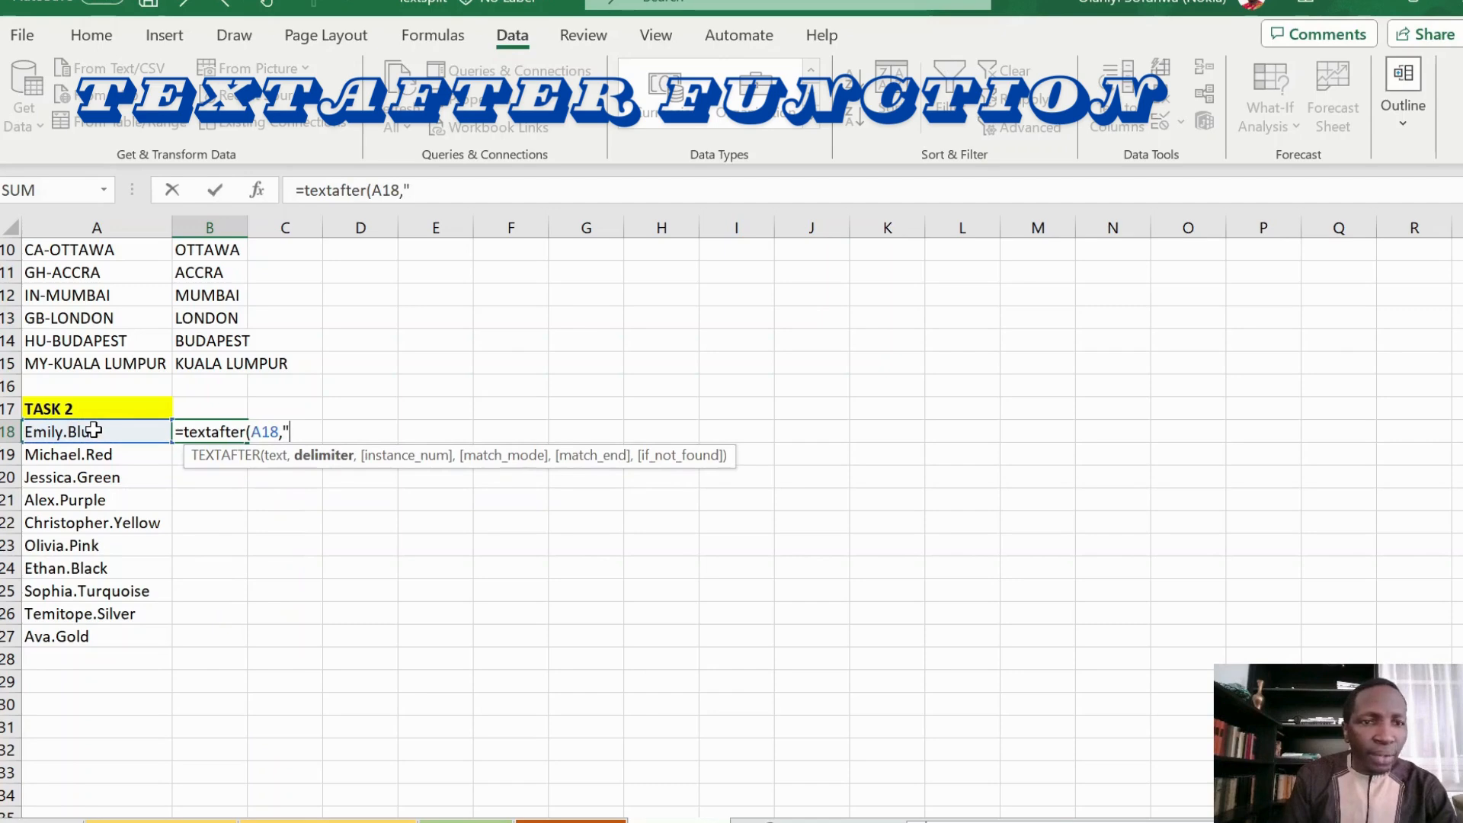
text(."))
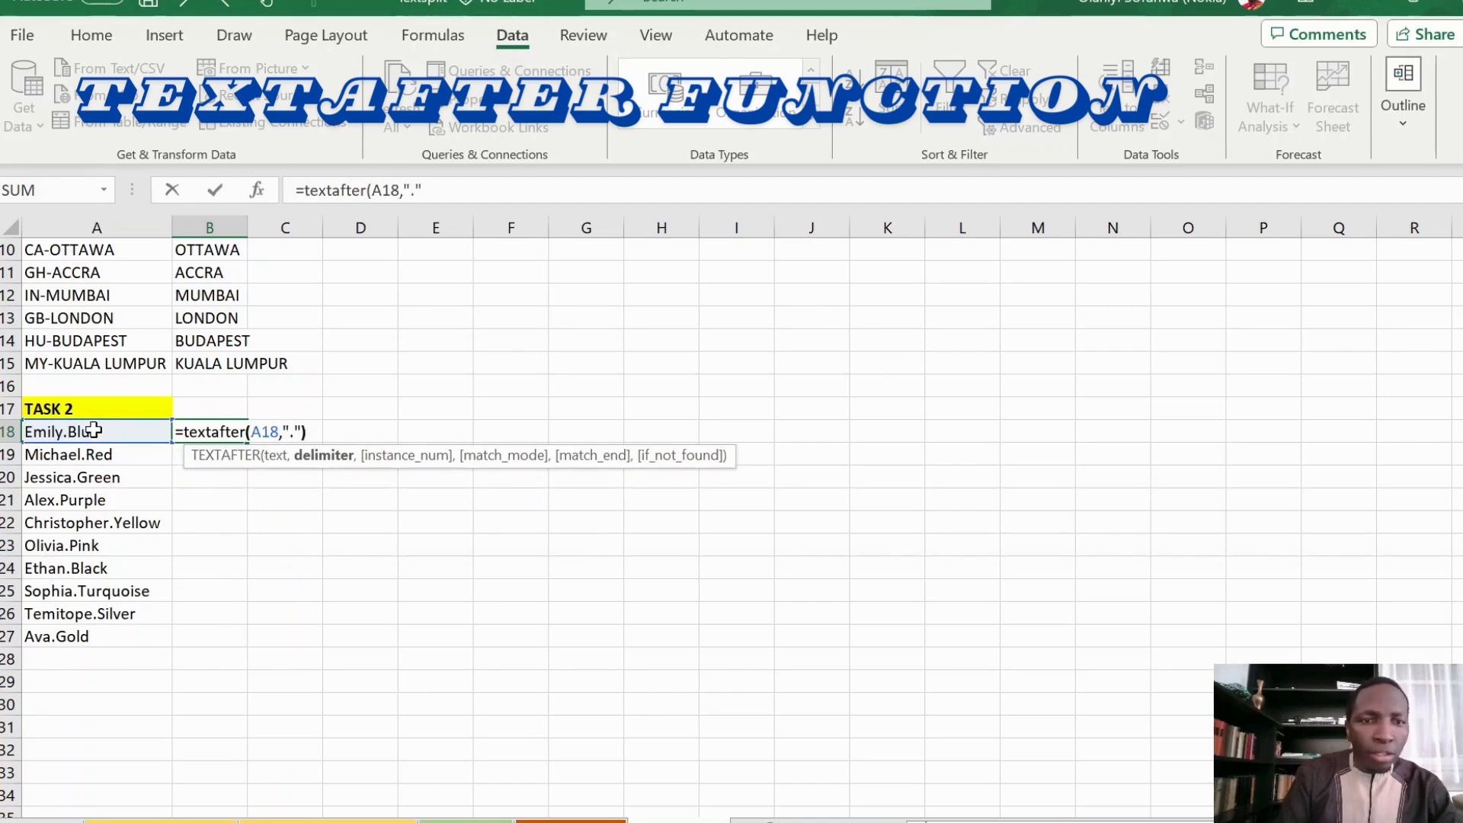
key(Return)
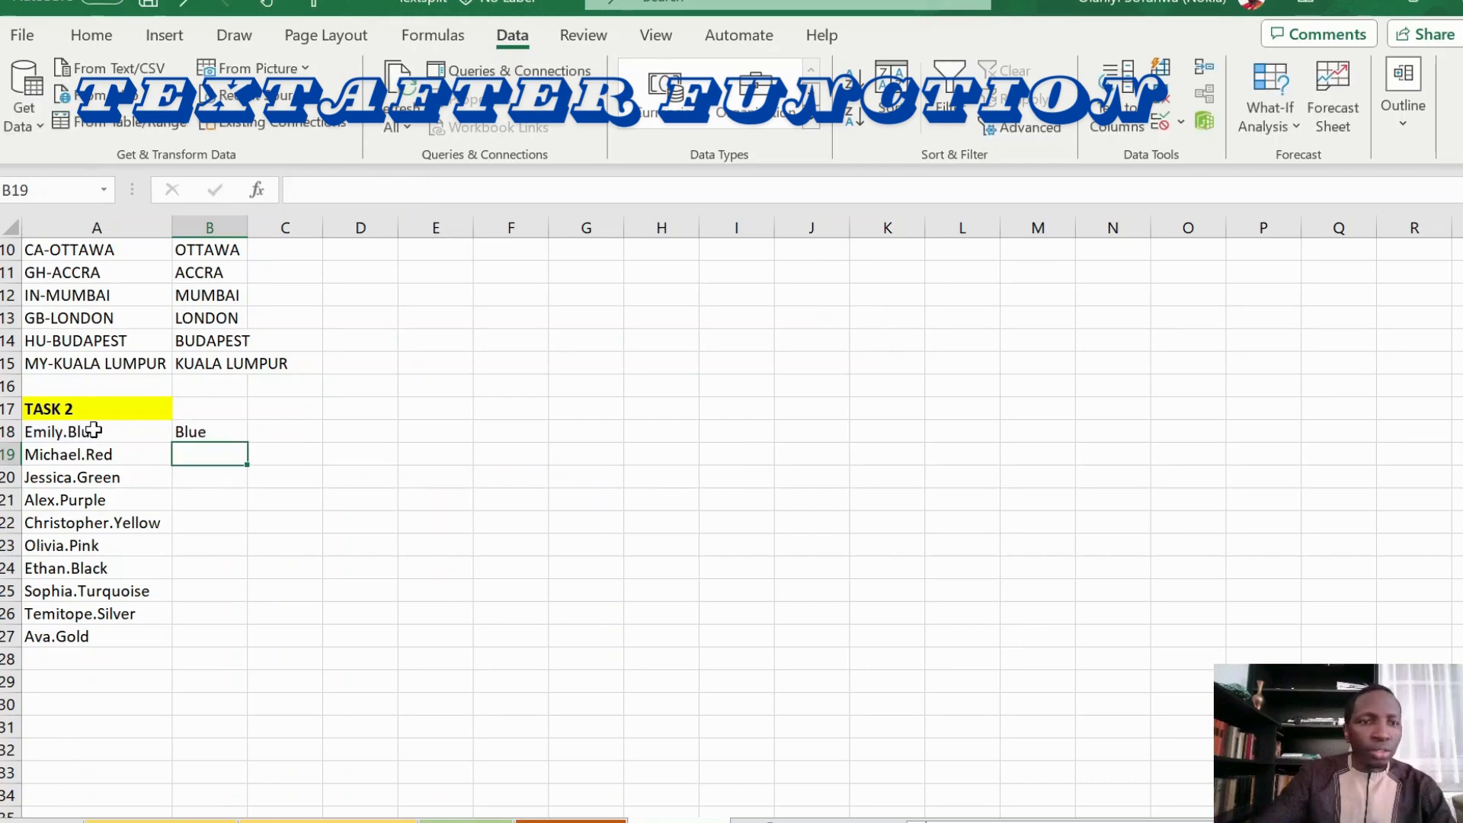
click(208, 433)
drag(246, 442, 240, 646)
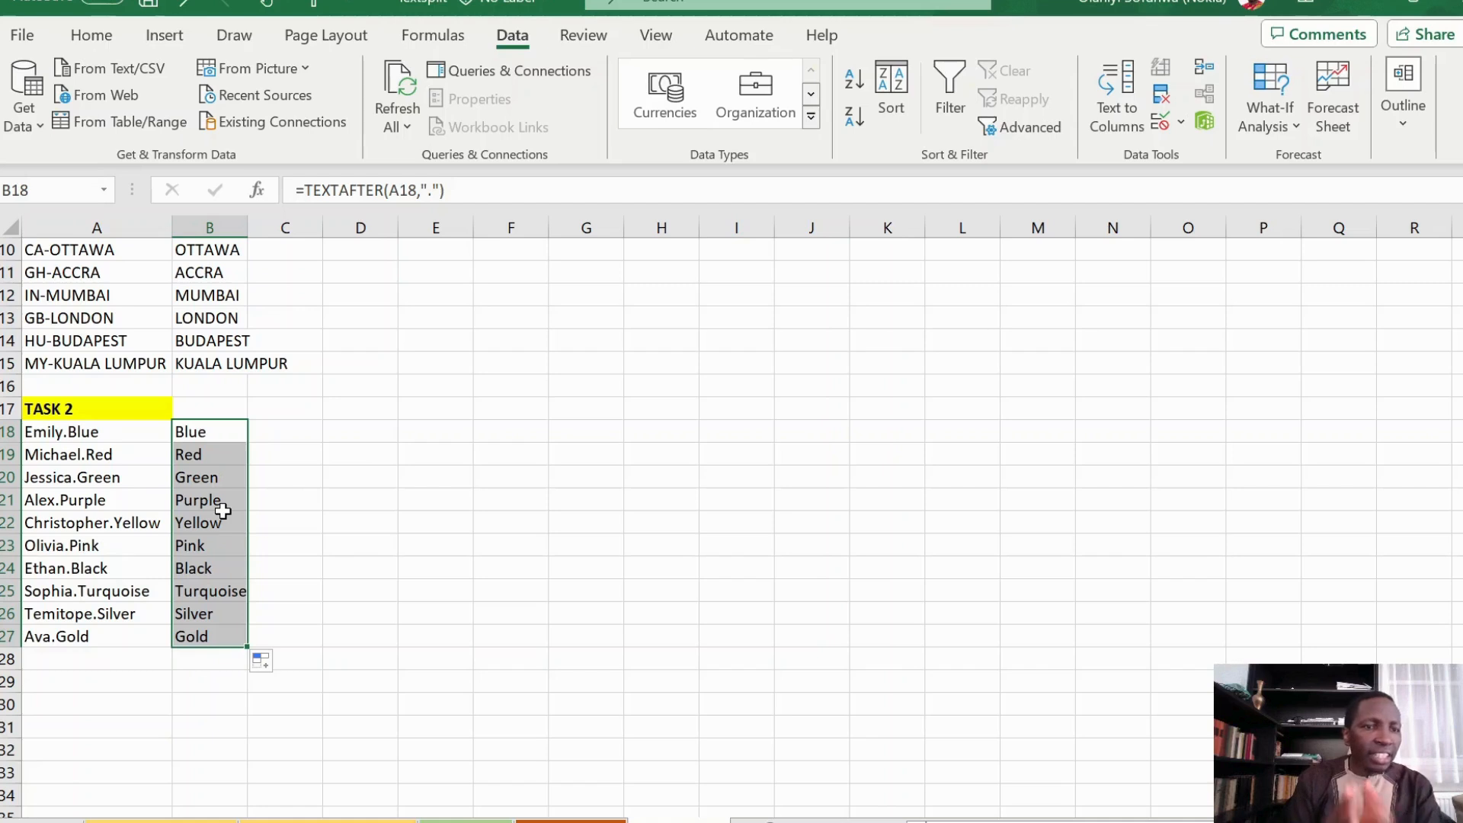